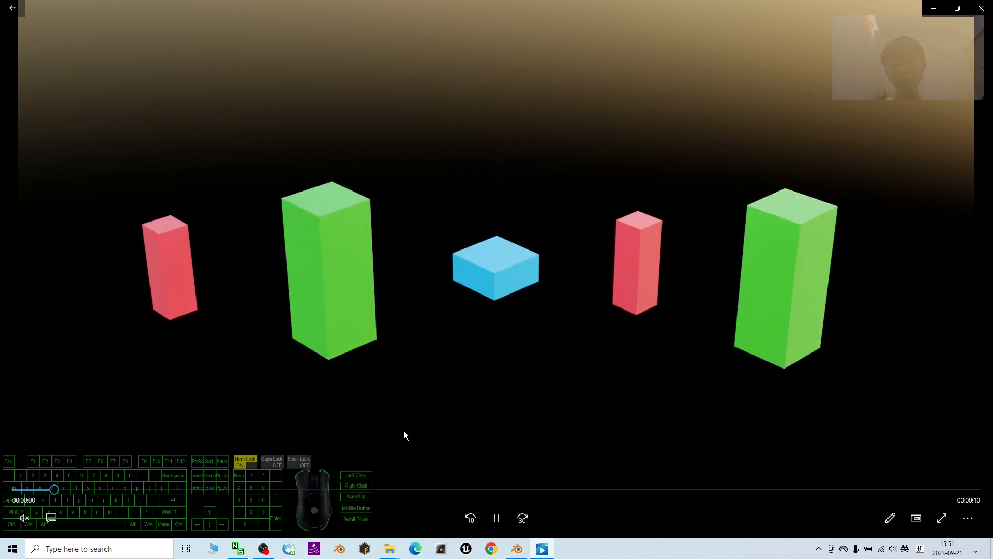
Turn up the volume of the sample01 video, watch the finished music bar animation, and close the player.
left_click(32, 515)
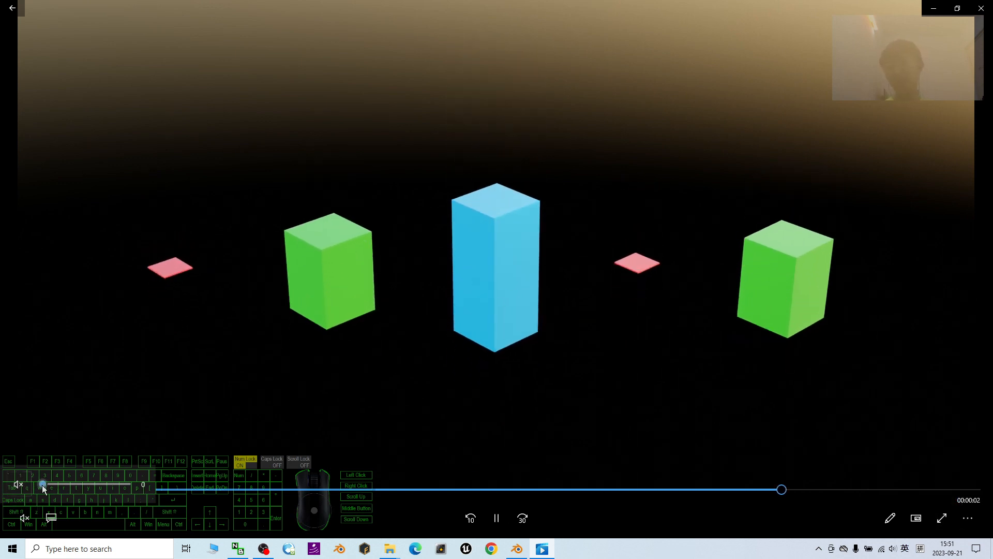
left_click_drag(42, 485, 587, 411)
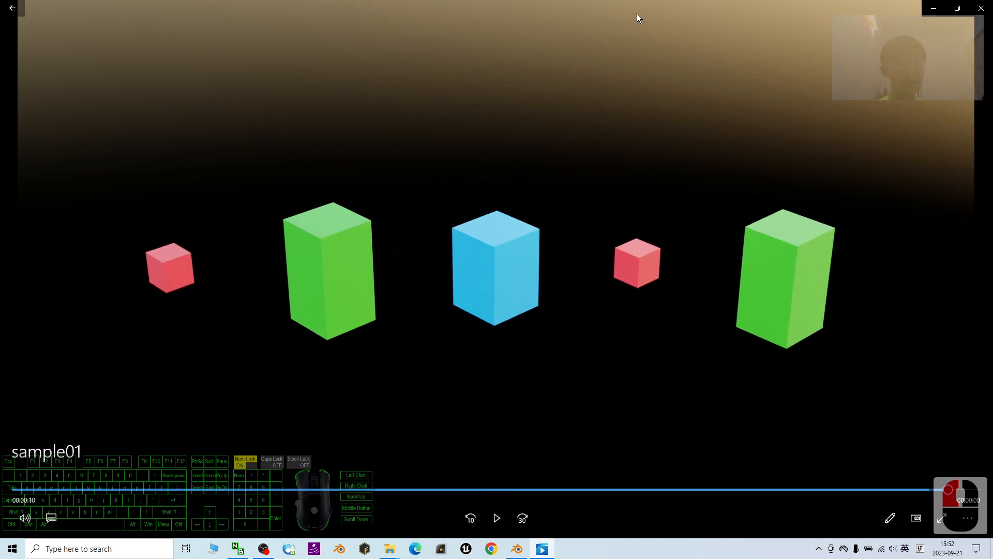
left_click_drag(637, 14, 476, 111)
left_click(782, 117)
Switch to Blender, play the music bar animation in sample01.blend, stop it and return to frame 1.
left_click(516, 548)
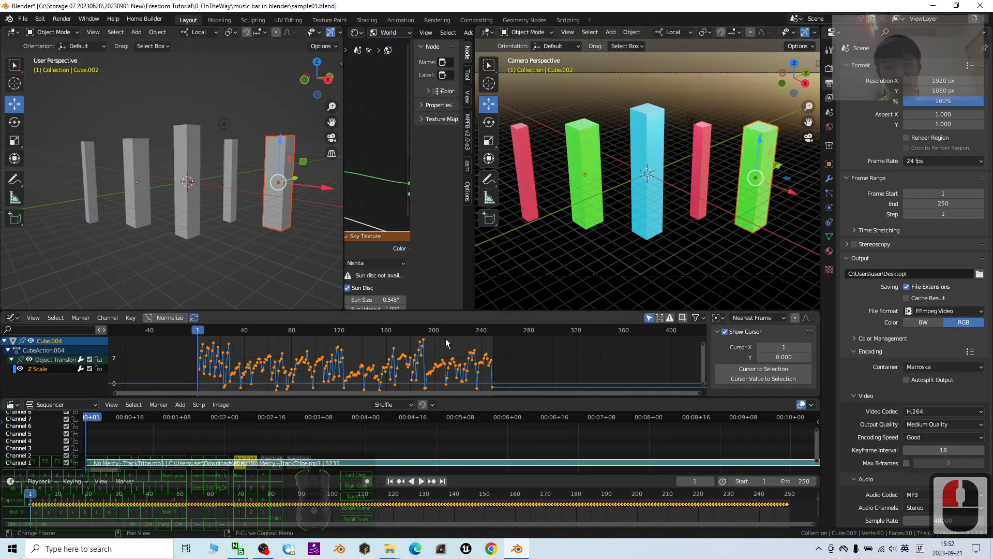
left_click(421, 481)
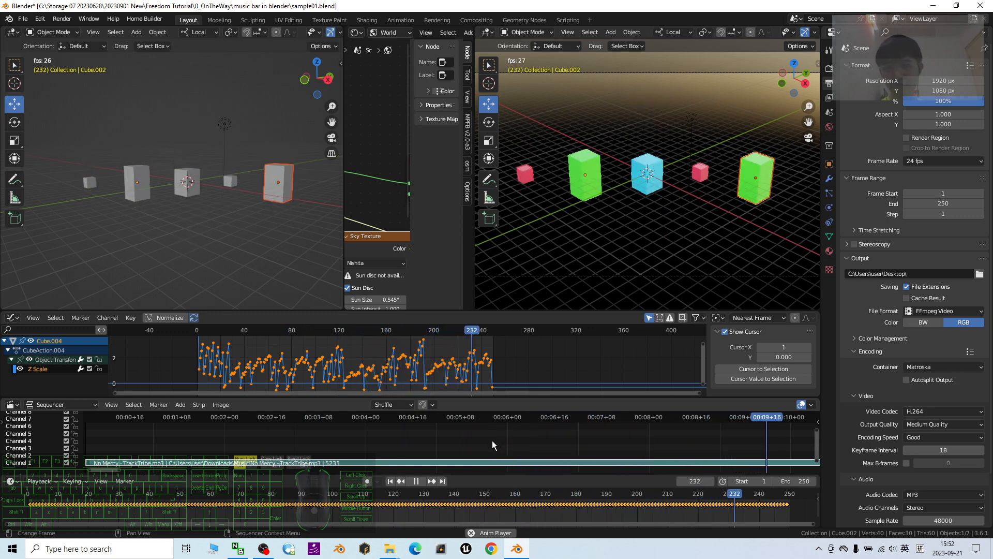
left_click(416, 481)
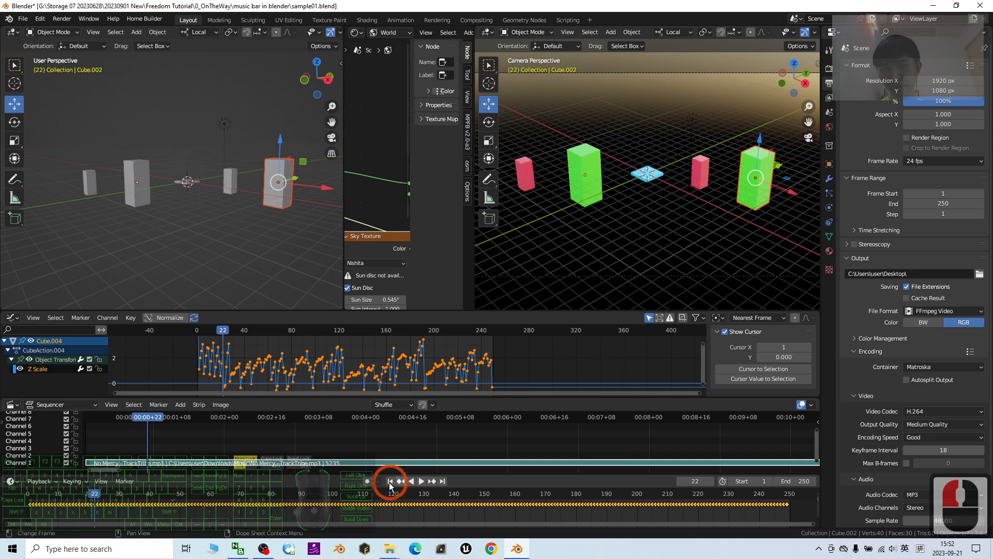
left_click(390, 481)
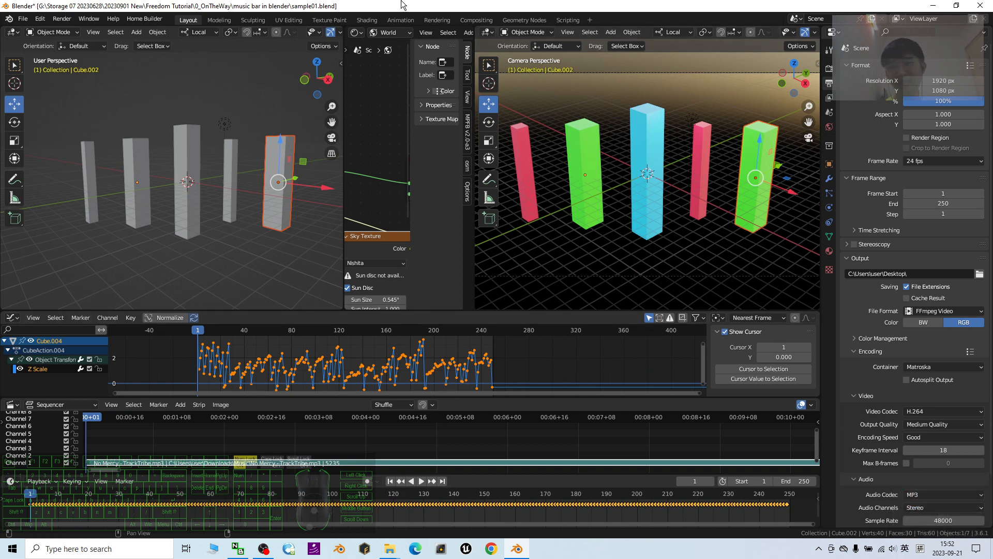
Move the Blender window aside to look at the music files on the desktop, and maximize the window again.
left_click_drag(401, 5, 569, 52)
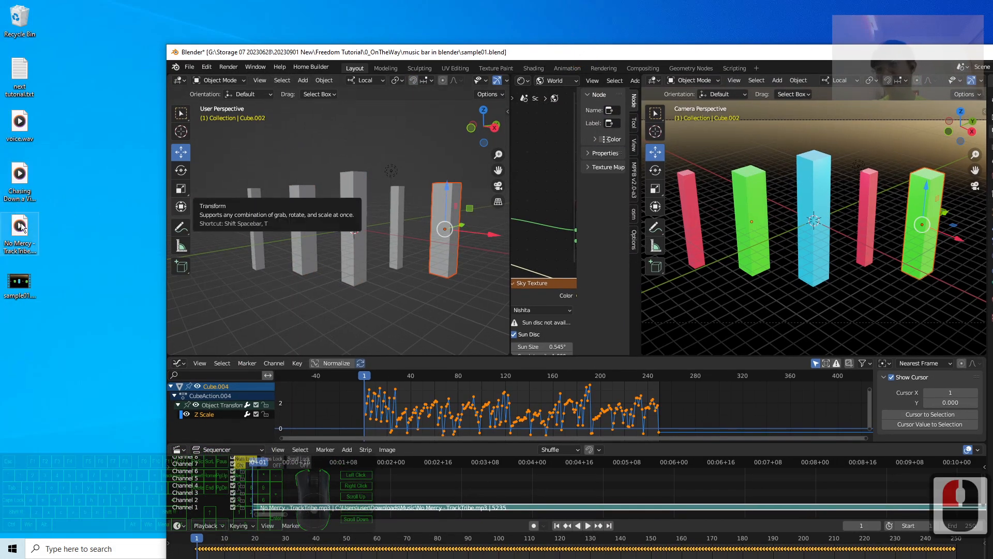
left_click(21, 228)
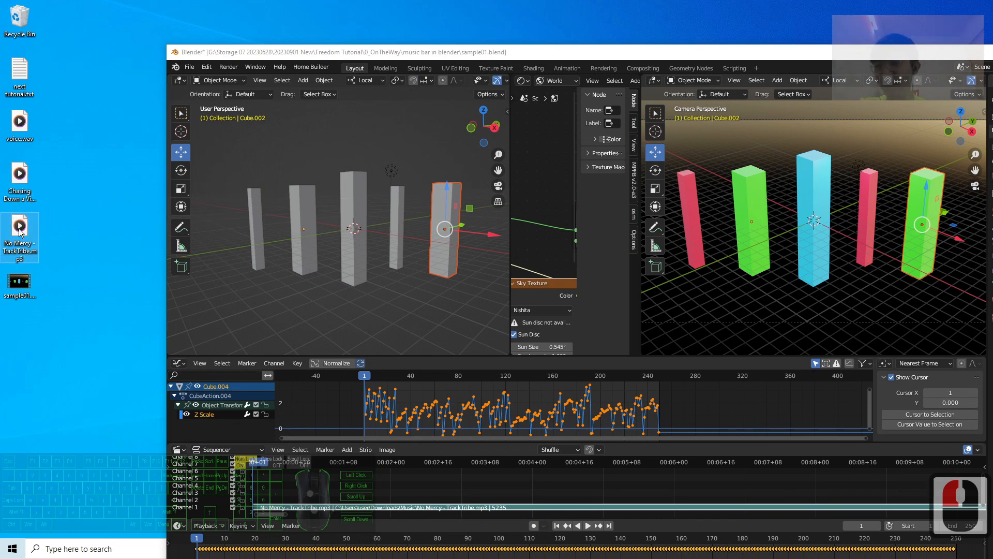
left_click(19, 192)
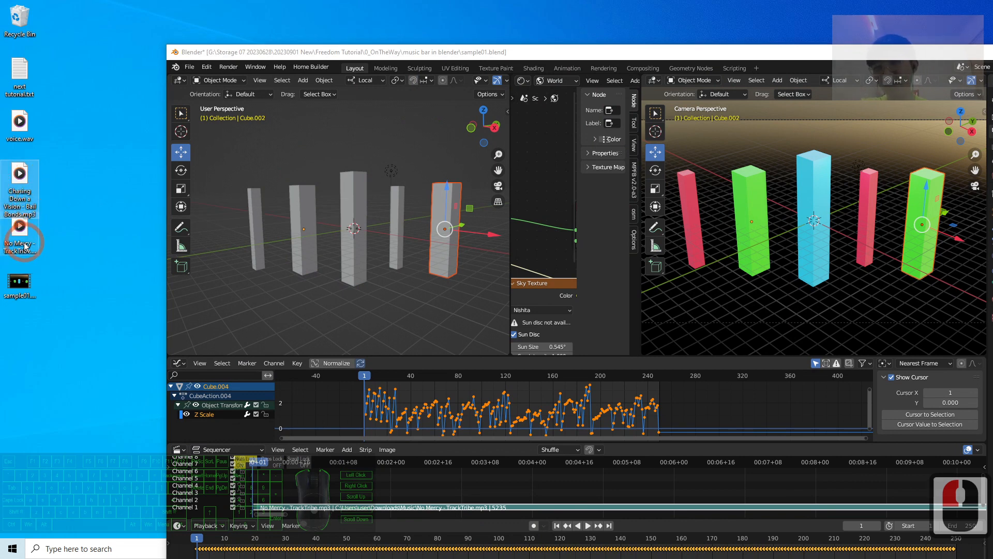
double_click(23, 239)
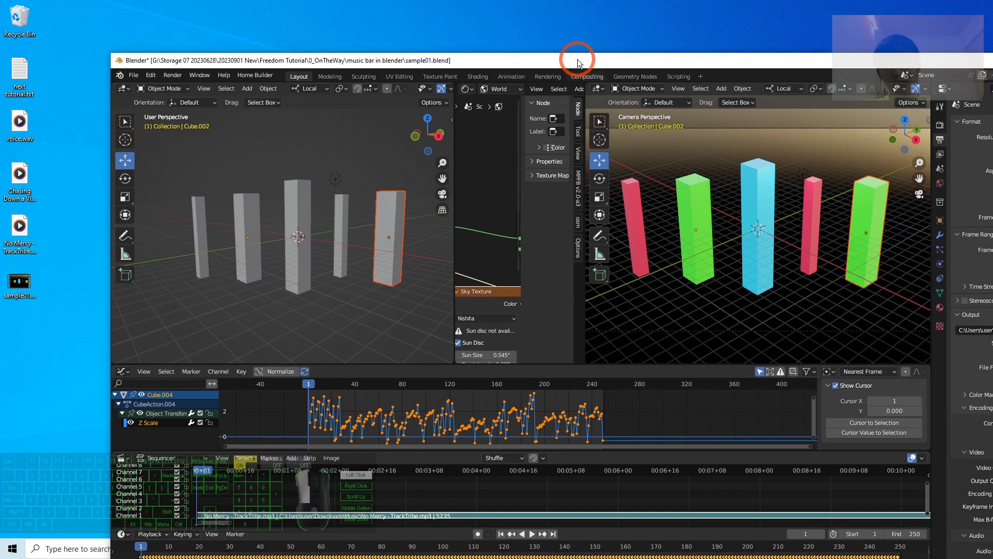
double_click(581, 52)
Save sample01.blend and start a new General file with the default cube, dismissing the splash screen.
key("ctrl+s")
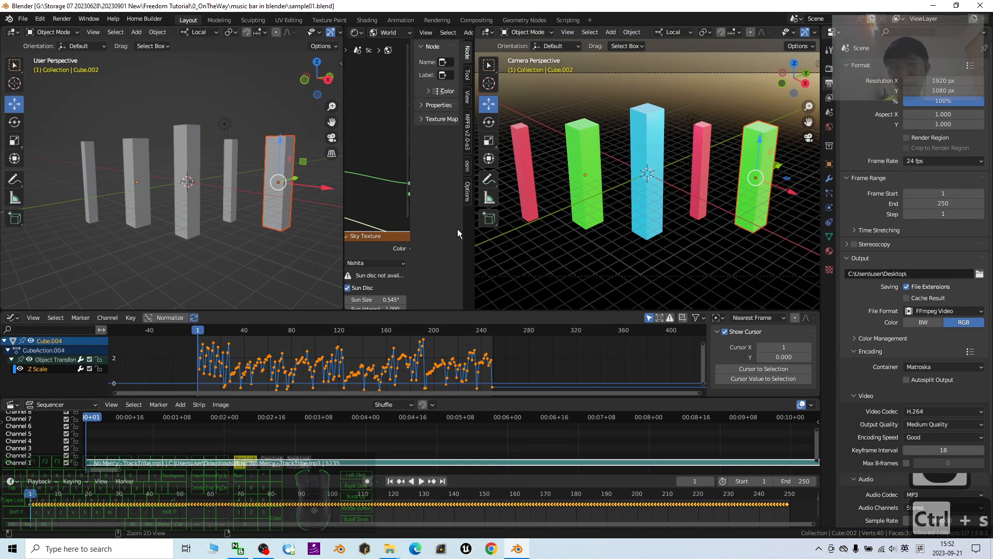
left_click(23, 19)
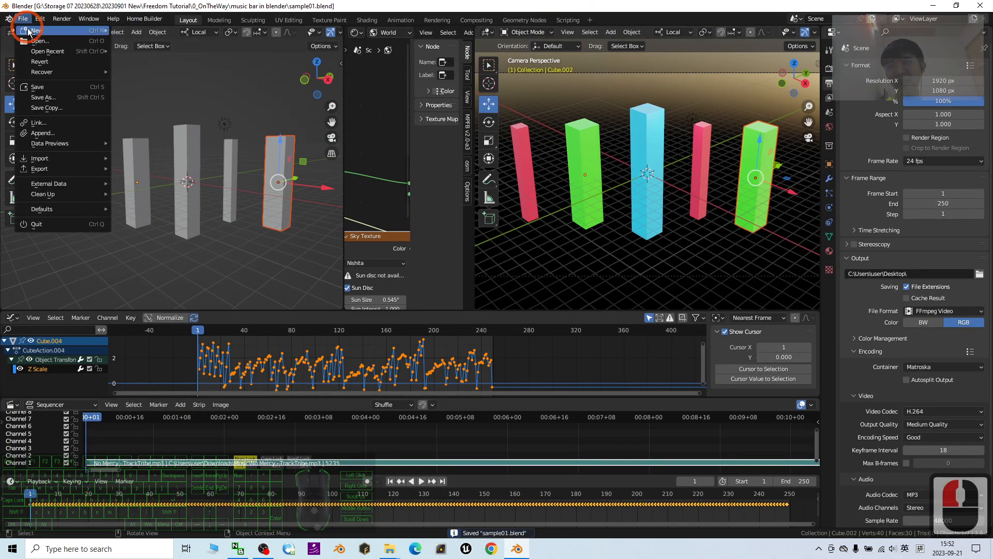
left_click(39, 31)
left_click(188, 34)
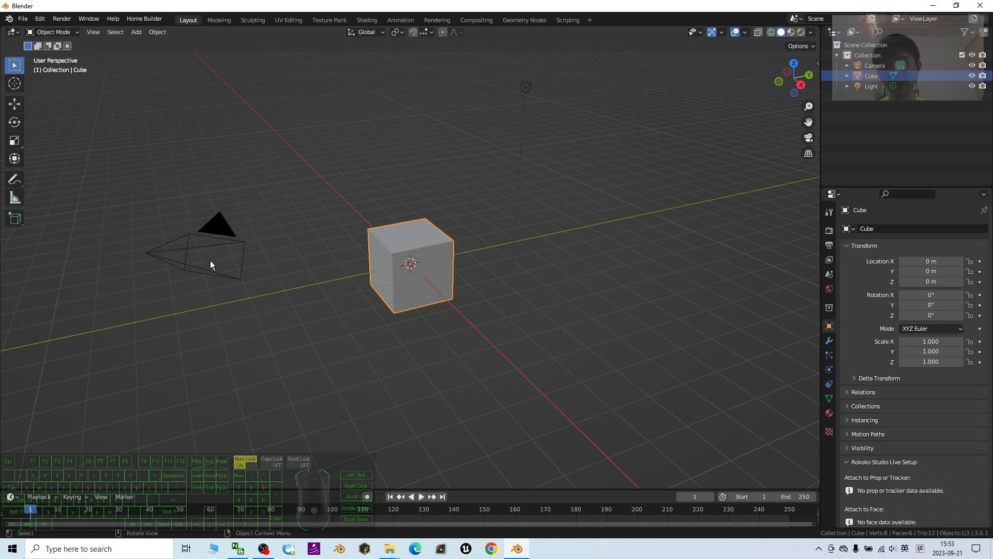
left_click(423, 217)
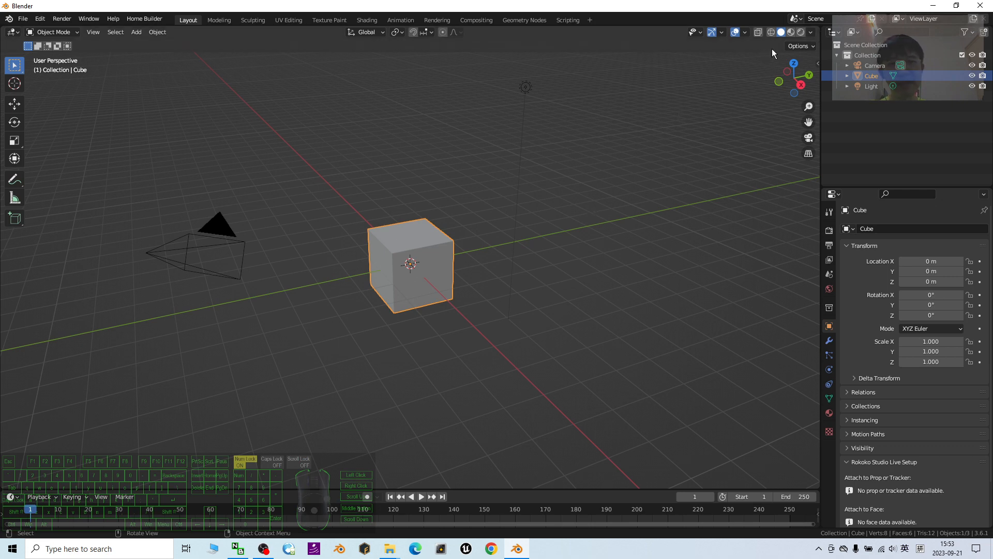
Split the 3D viewport into two side-by-side views of about equal width, the second showing the camera view with rendered shading.
left_click_drag(815, 31, 441, 31)
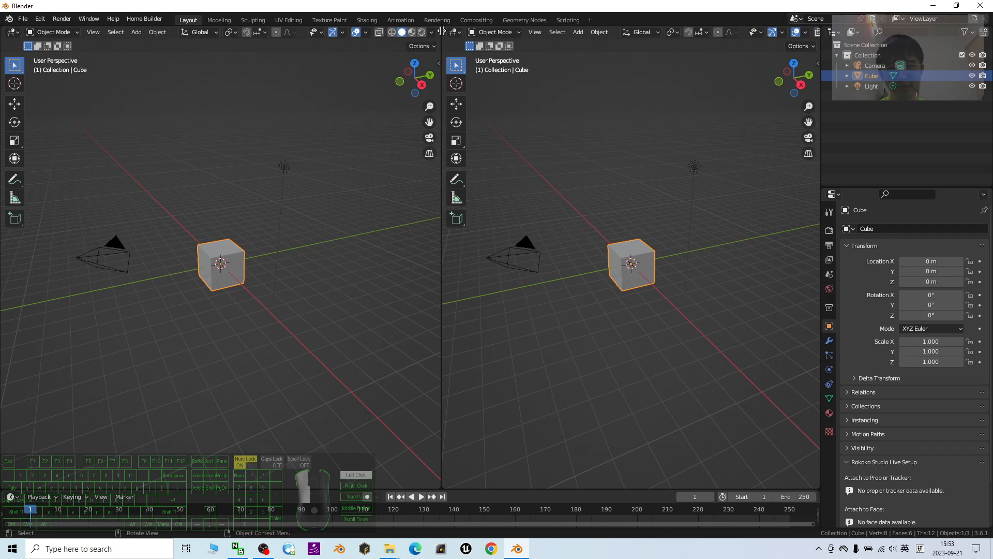
left_click(809, 138)
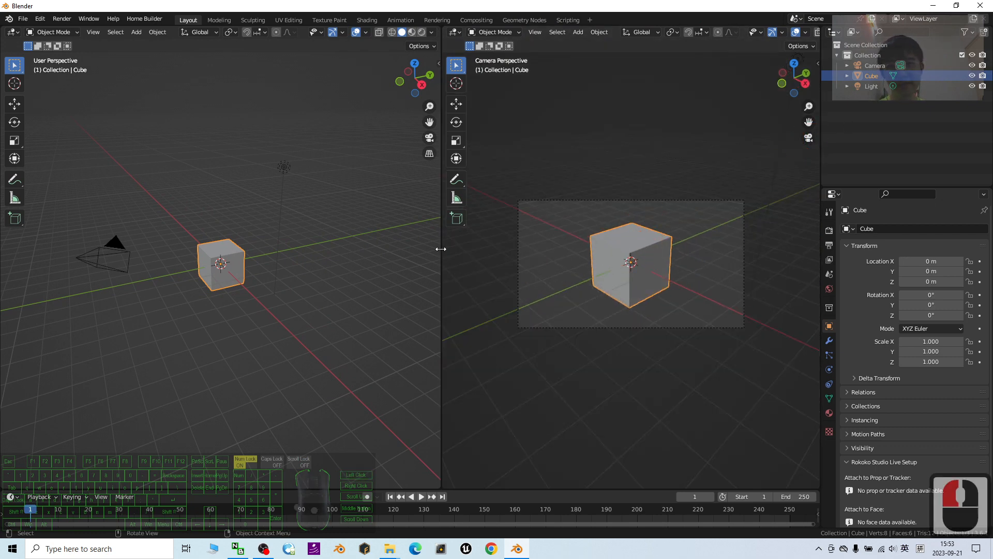
left_click_drag(441, 249, 293, 251)
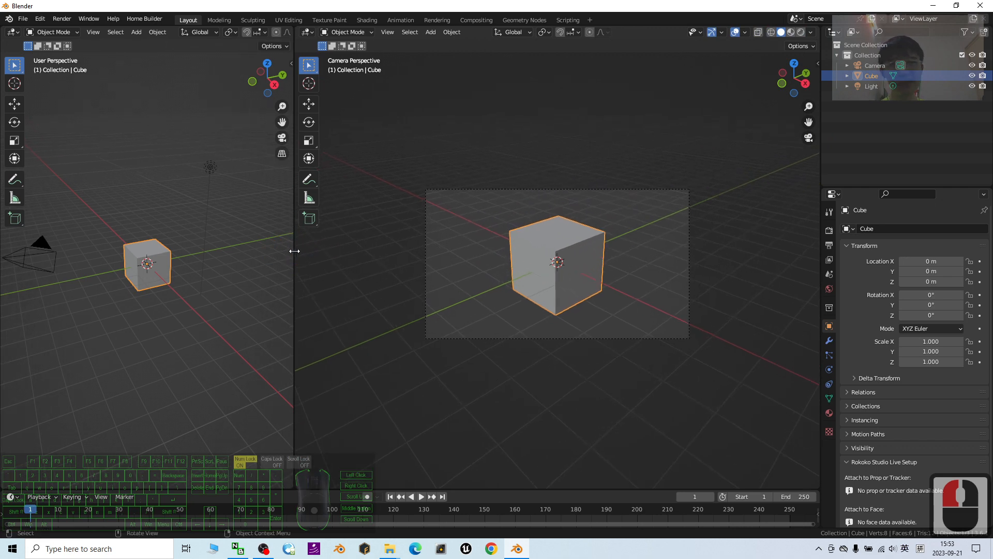
left_click(802, 33)
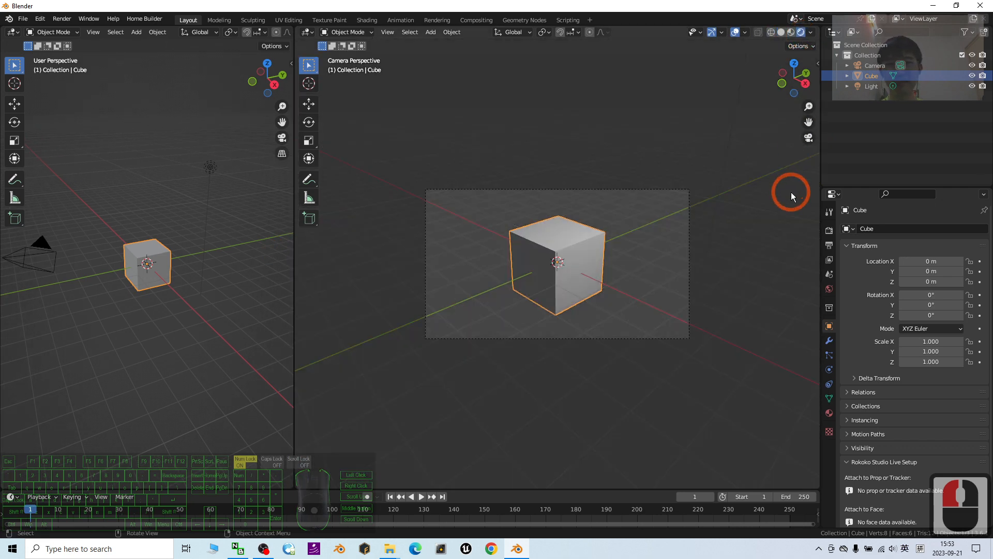
left_click(803, 35)
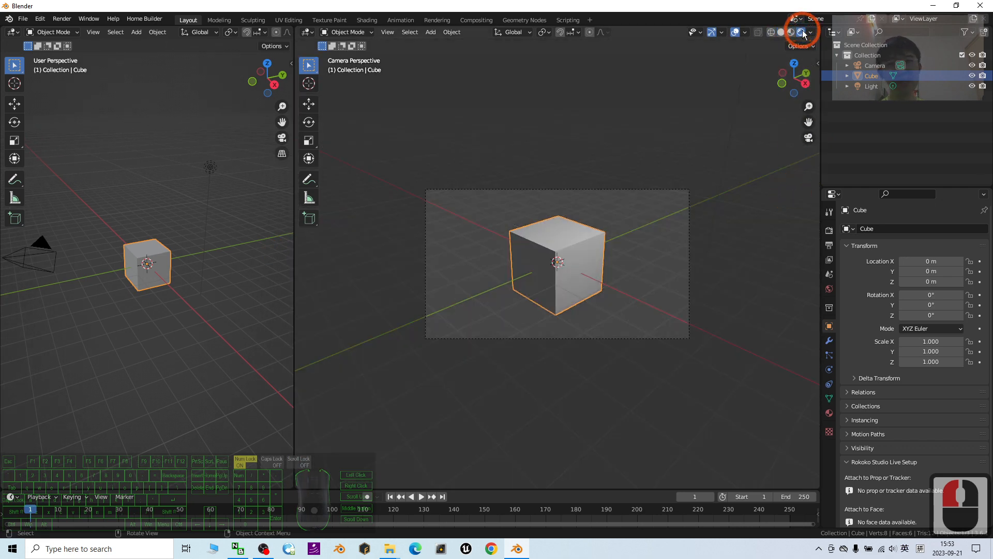
left_click_drag(294, 242, 443, 246)
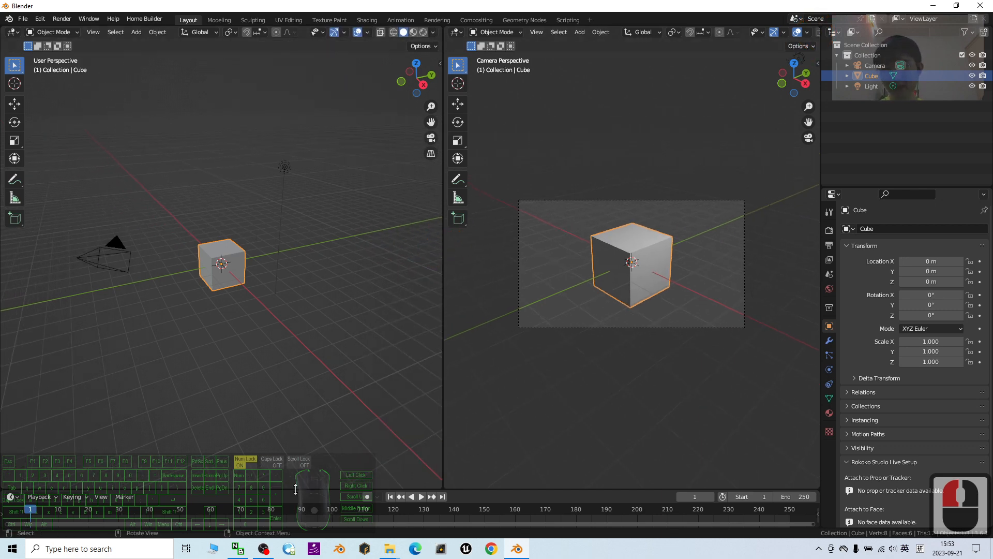
Enlarge the timeline area to about a third of the window height and split it into three stacked timelines.
left_click_drag(295, 489, 288, 321)
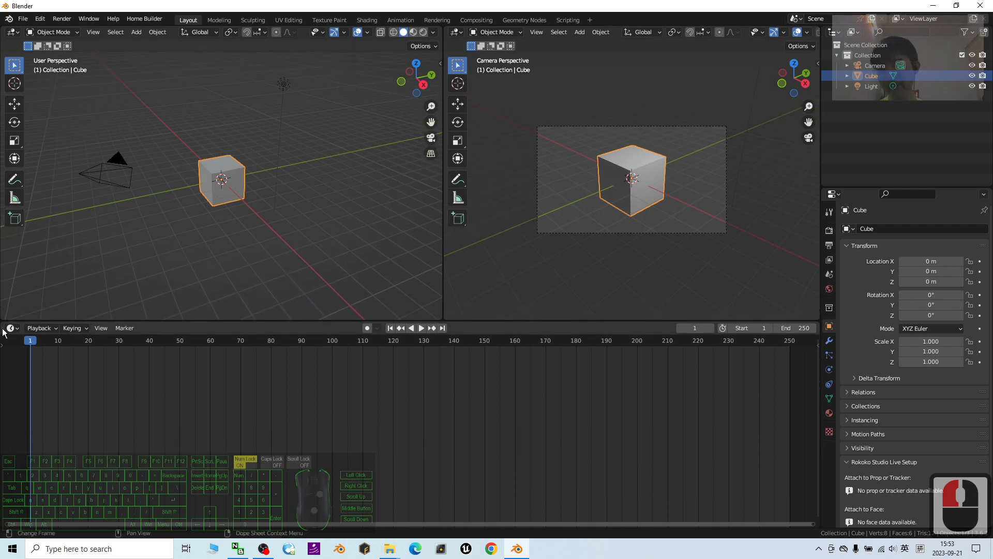
left_click_drag(3, 327, 4, 465)
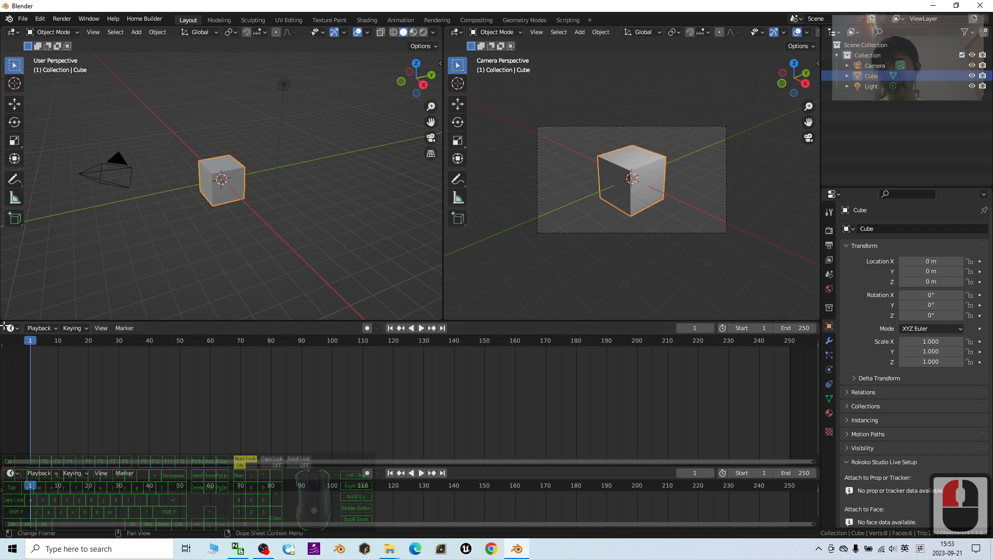
left_click_drag(3, 326, 2, 395)
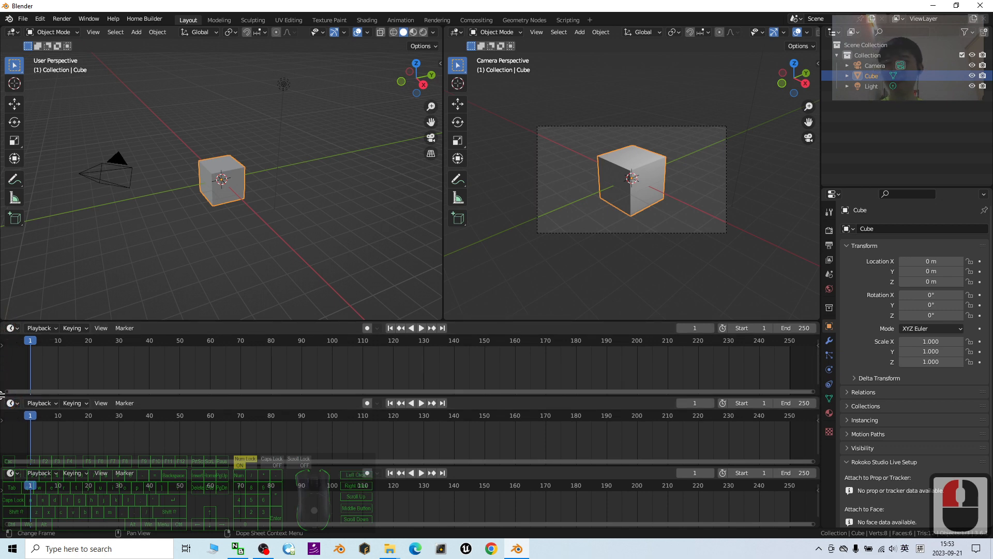
Change the uppermost timeline area to the Graph Editor and the middle one to the Video Sequencer.
left_click(12, 329)
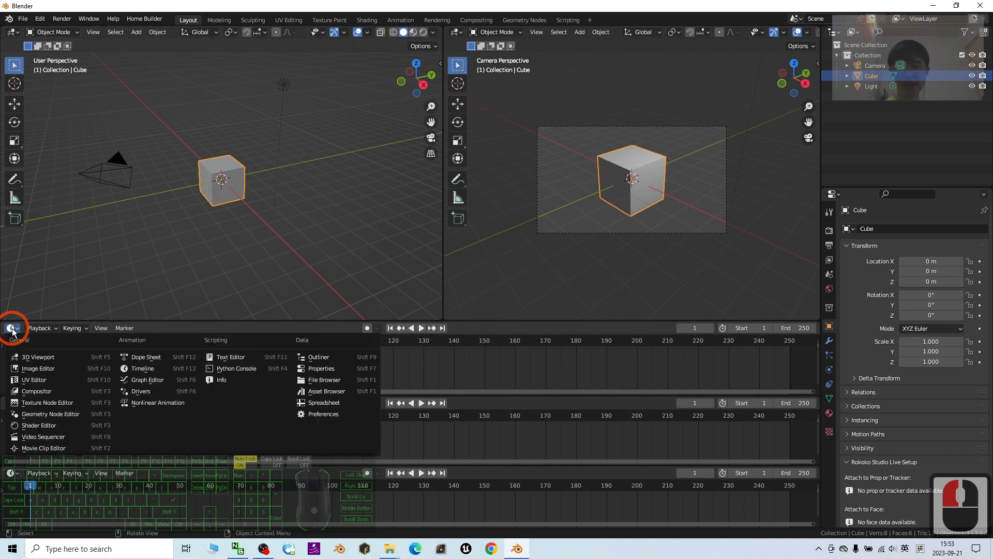
left_click(9, 328)
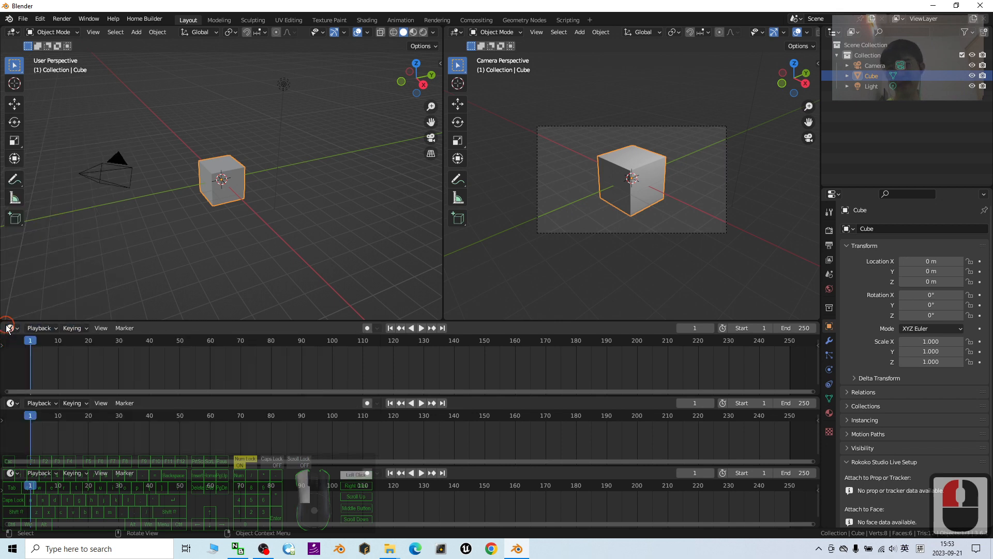
left_click(7, 327)
left_click(146, 380)
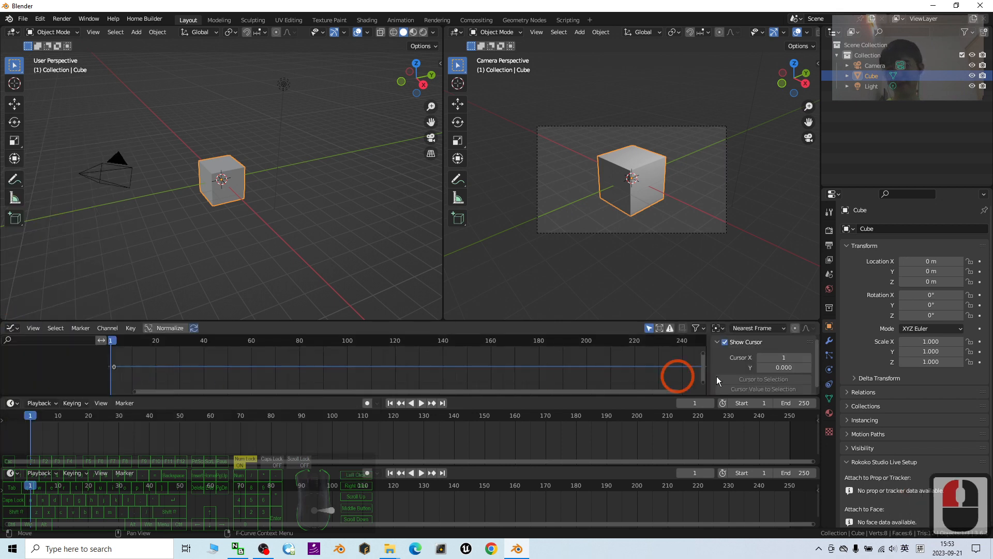
left_click(10, 403)
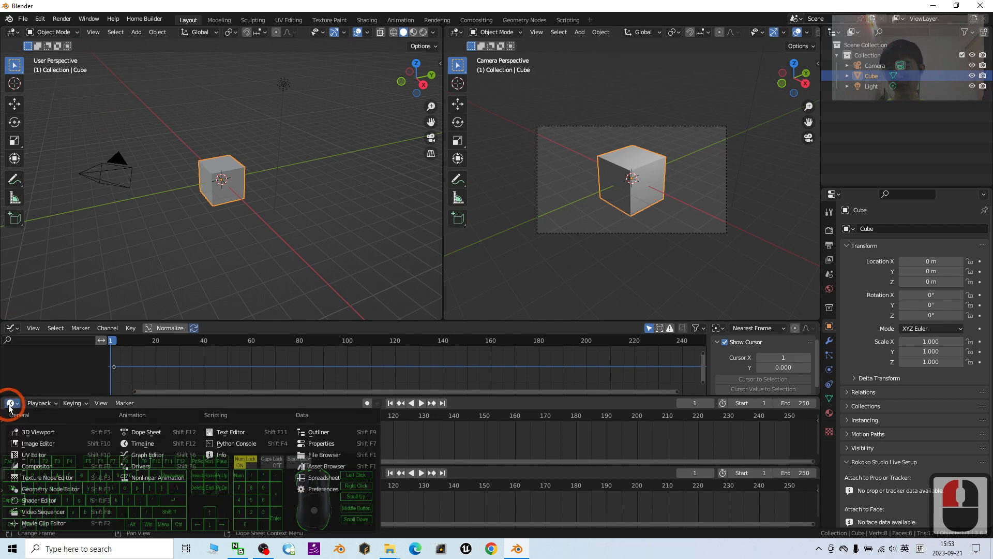
left_click(41, 511)
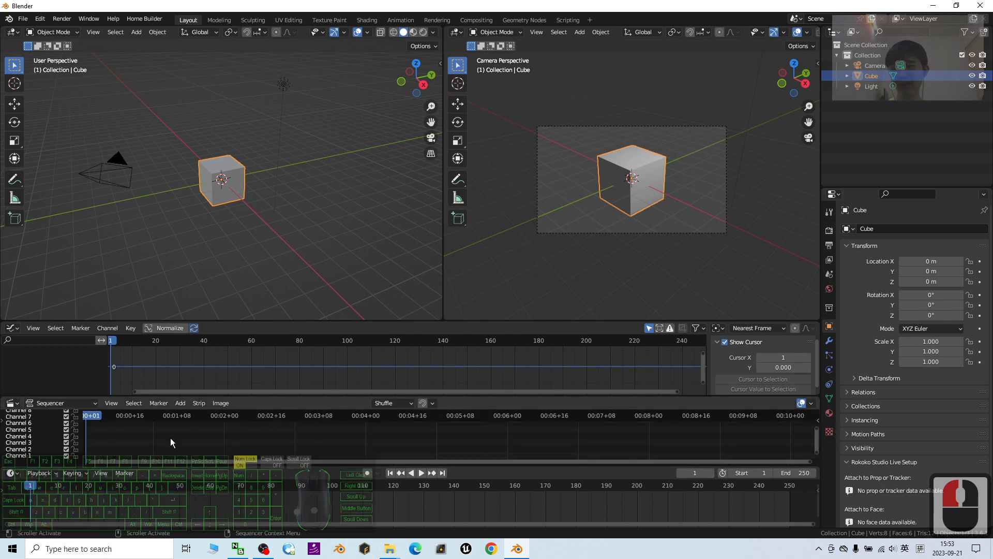
Add the desktop file "Chasing Down a Vision - Bail Bonds.mp3" to the sequencer as a sound strip.
left_click(180, 405)
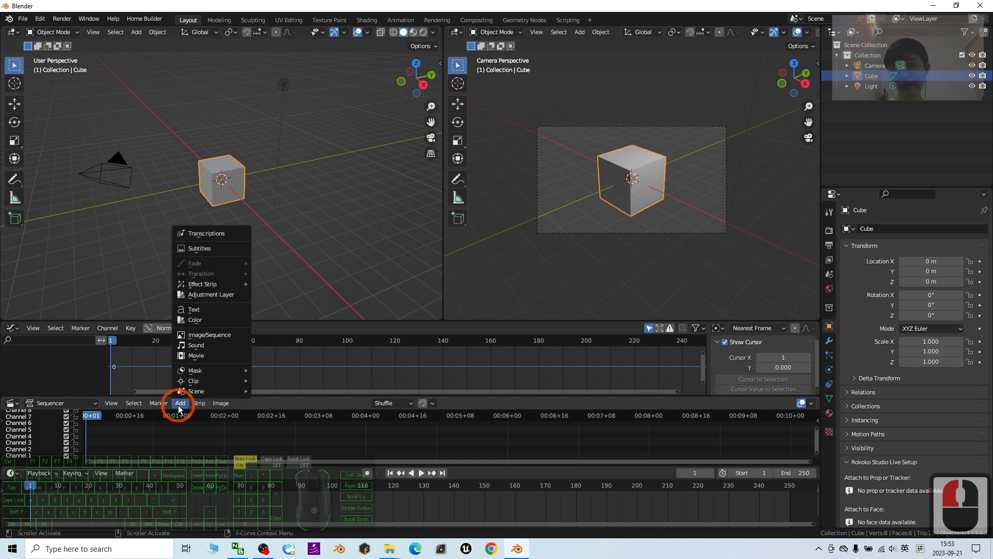
left_click(212, 349)
left_click(257, 258)
left_click(542, 320)
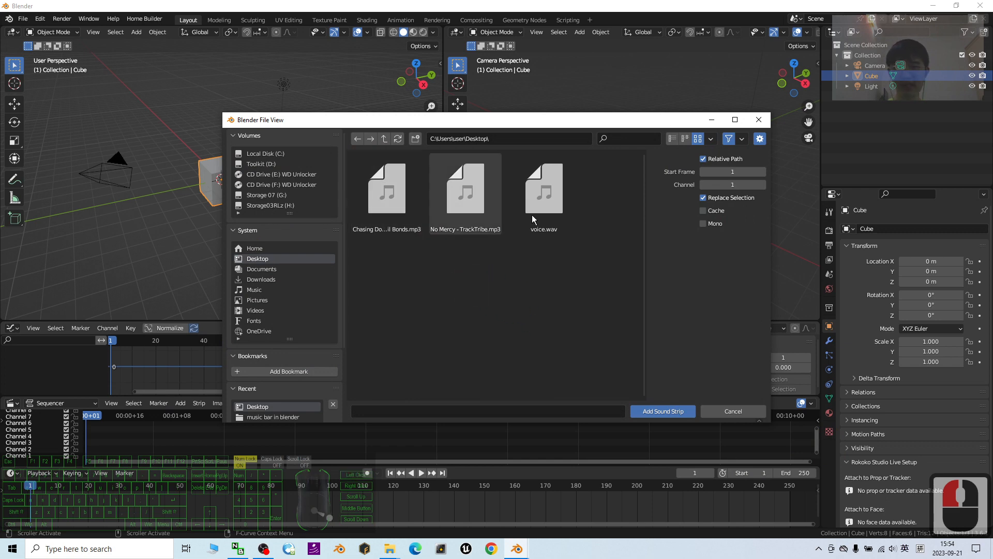
left_click(484, 200)
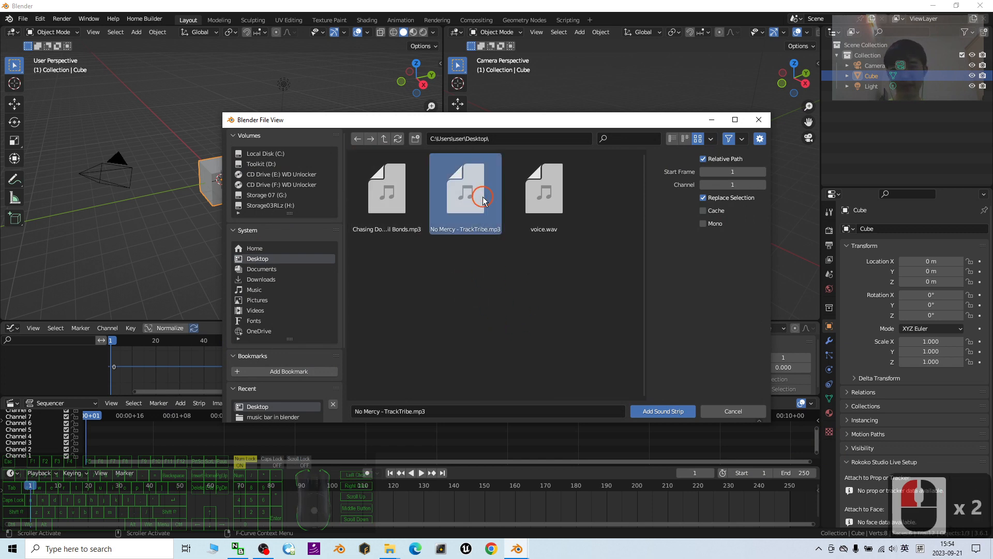
left_click(409, 194)
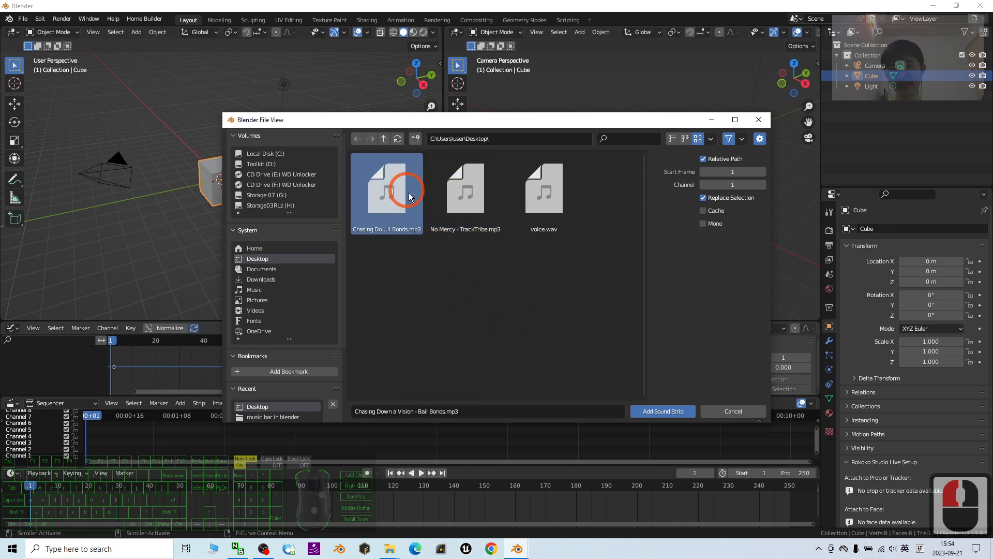
double_click(381, 178)
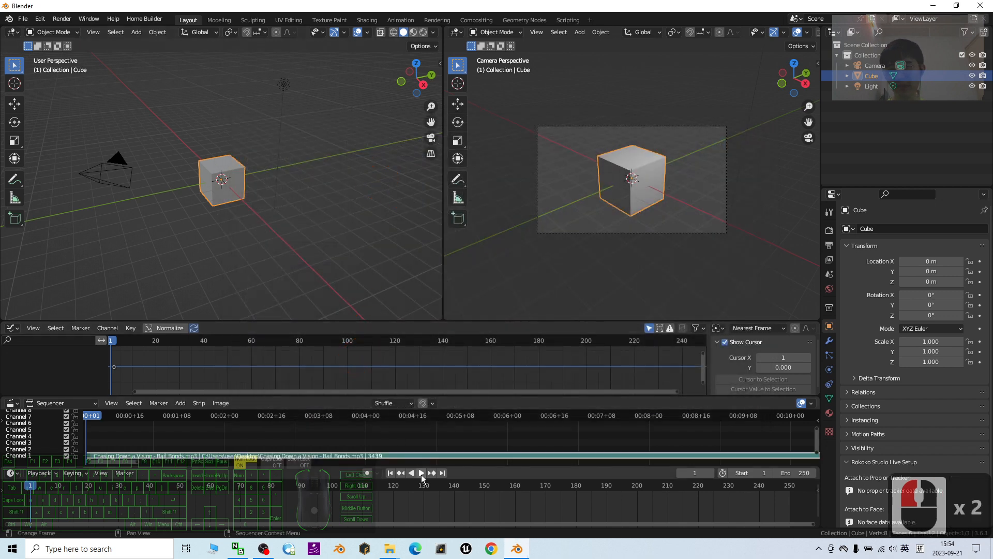
Play the timeline to listen to the added sound strip, and pause playback.
left_click(421, 474)
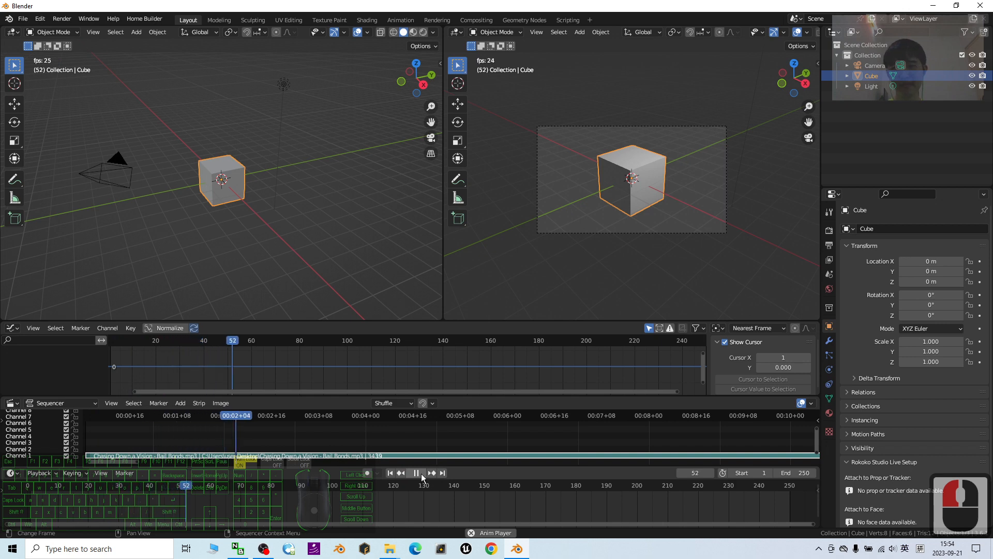
left_click(419, 473)
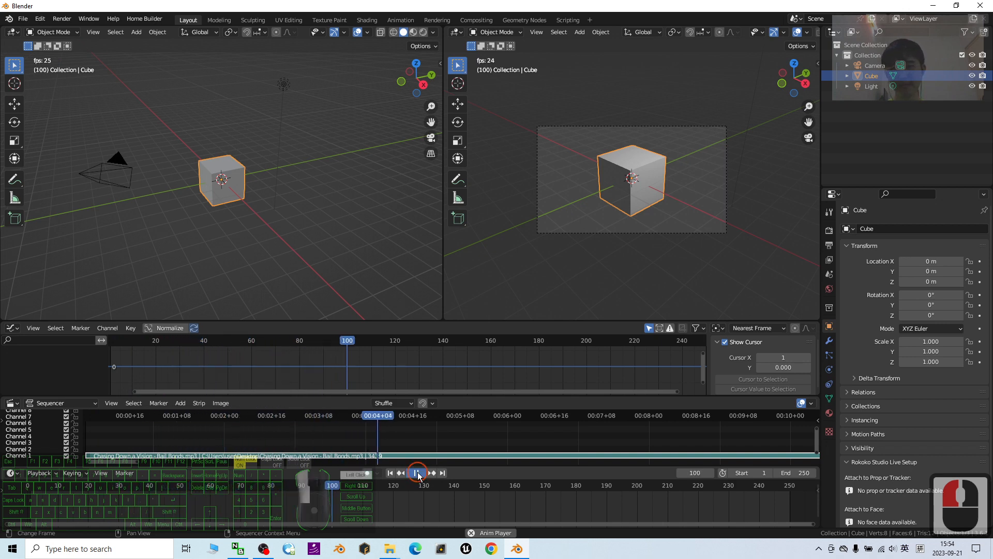
Test-stretch the cube's Z scale to 2.53 at frame 1, reset it to 1 and keyframe it.
left_click(390, 473)
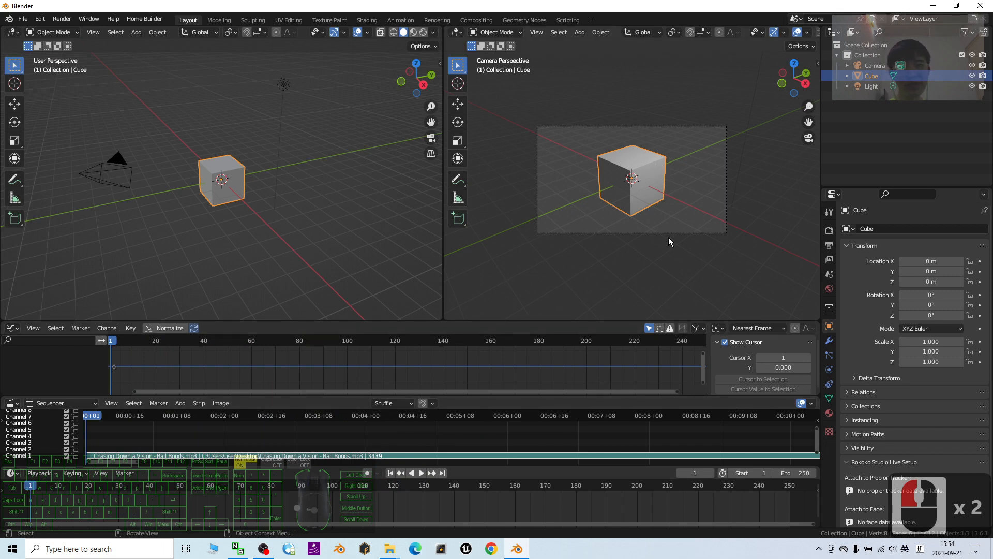
left_click(650, 167)
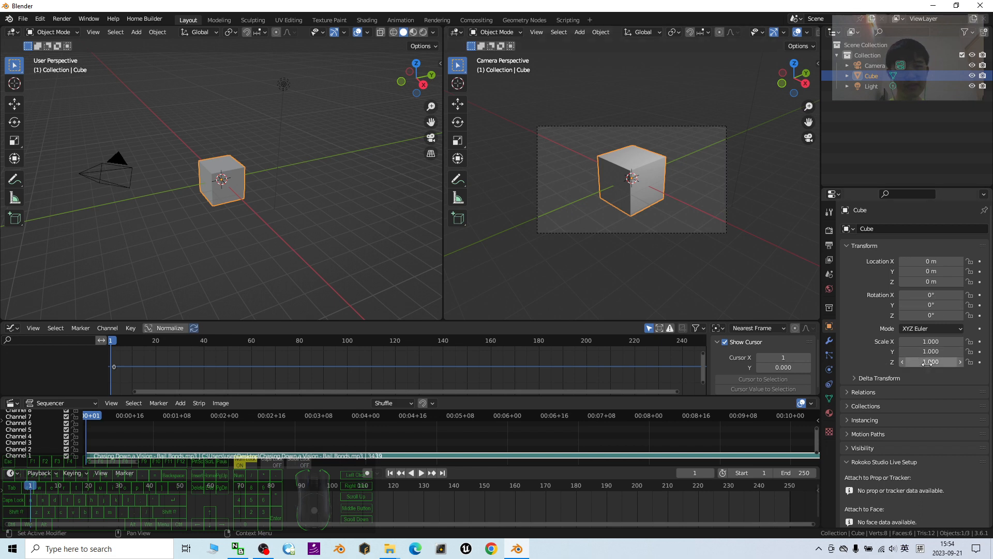
mouse_move(927, 364)
left_mouse_down()
mouse_move(973, 364)
mouse_move(931, 364)
mouse_move(960, 364)
mouse_move(945, 361)
left_mouse_up()
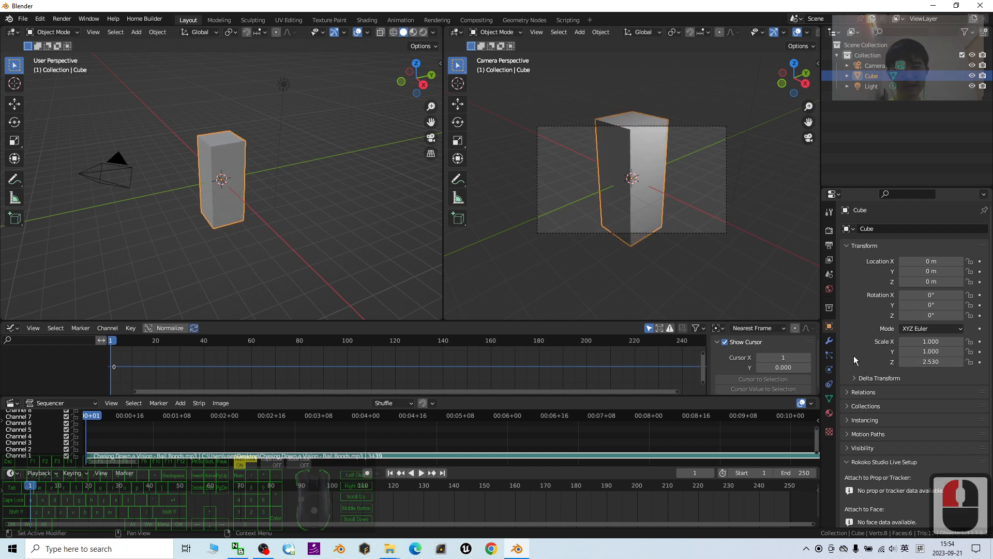
left_click(936, 362)
type("1")
key("Return")
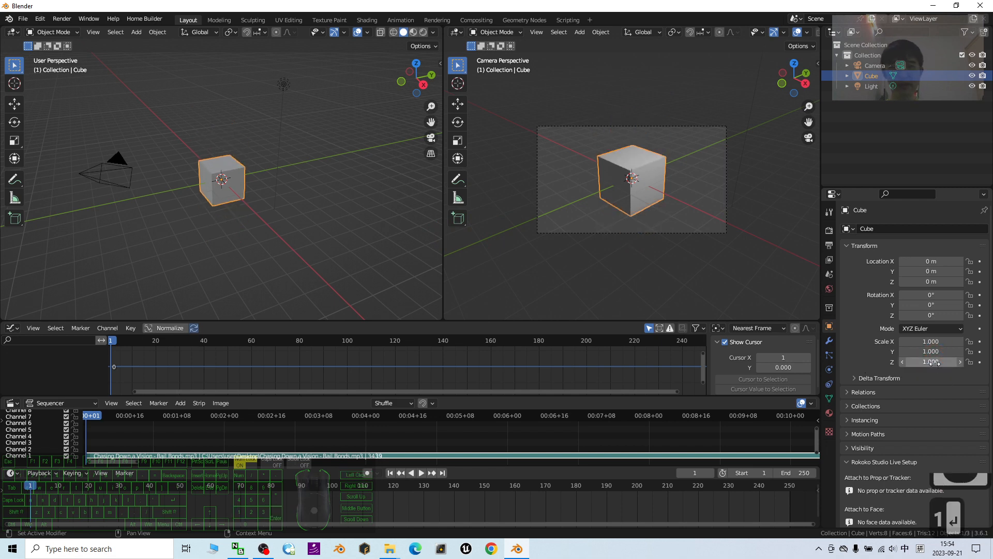
left_click(981, 362)
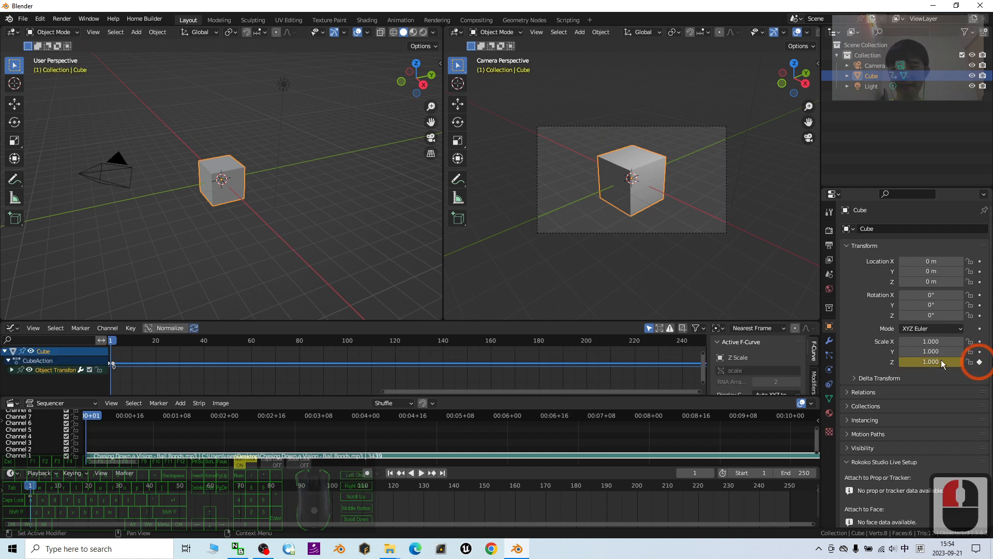
Enlarge the Graph Editor, expand the cube's Object Transforms group and select its Z Scale channel.
left_click_drag(383, 322, 383, 273)
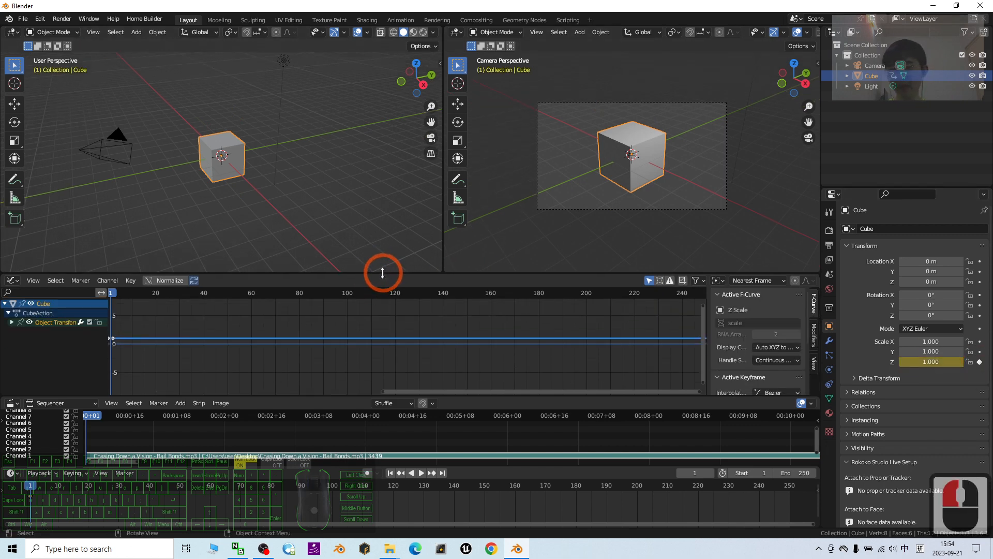
double_click(12, 322)
left_click(89, 332)
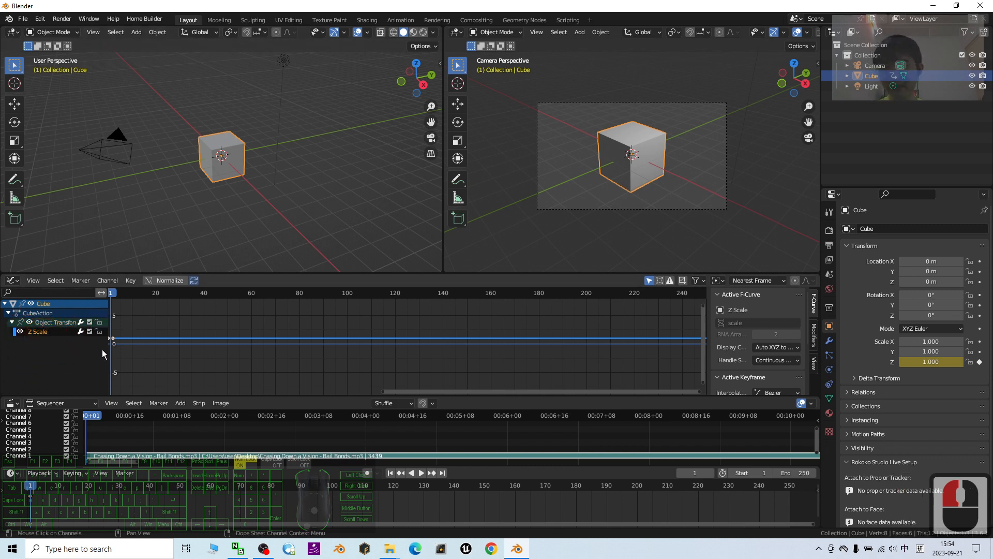
left_click(31, 332)
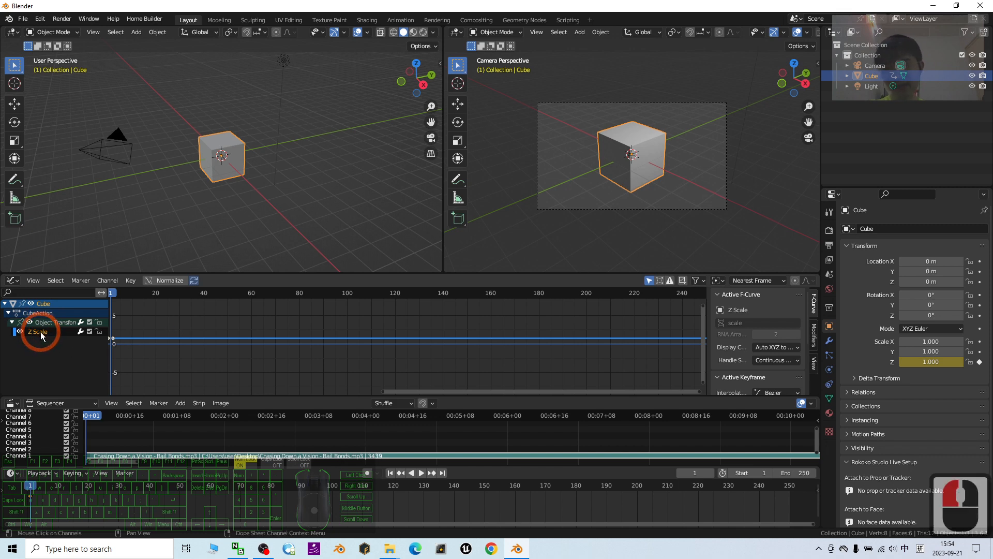
Bake the desktop file "Chasing Down a Vision - Bail Bonds.mp3" to the Z Scale F-curve, and play part of the animation to check it.
left_click(108, 281)
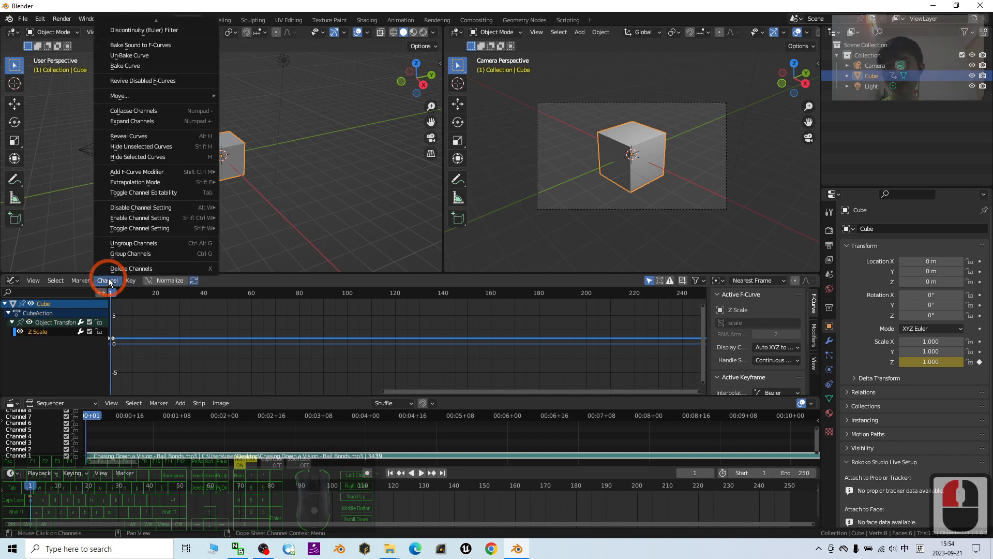
left_click(152, 46)
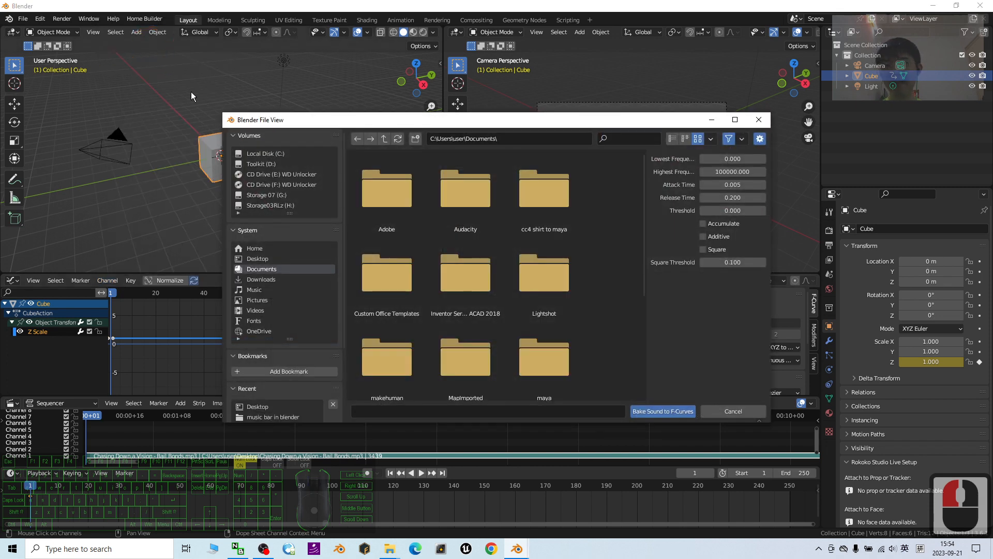
left_click(265, 260)
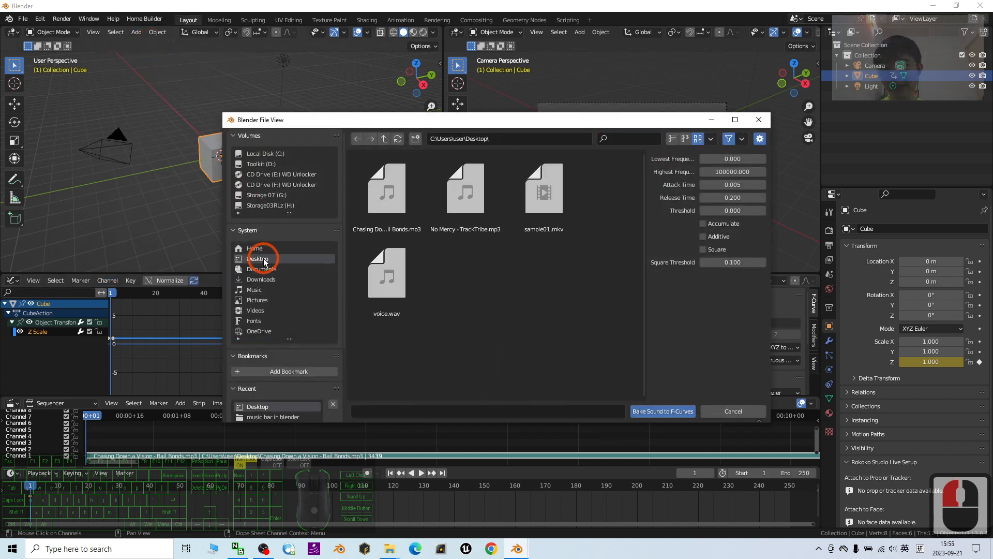
left_click(392, 284)
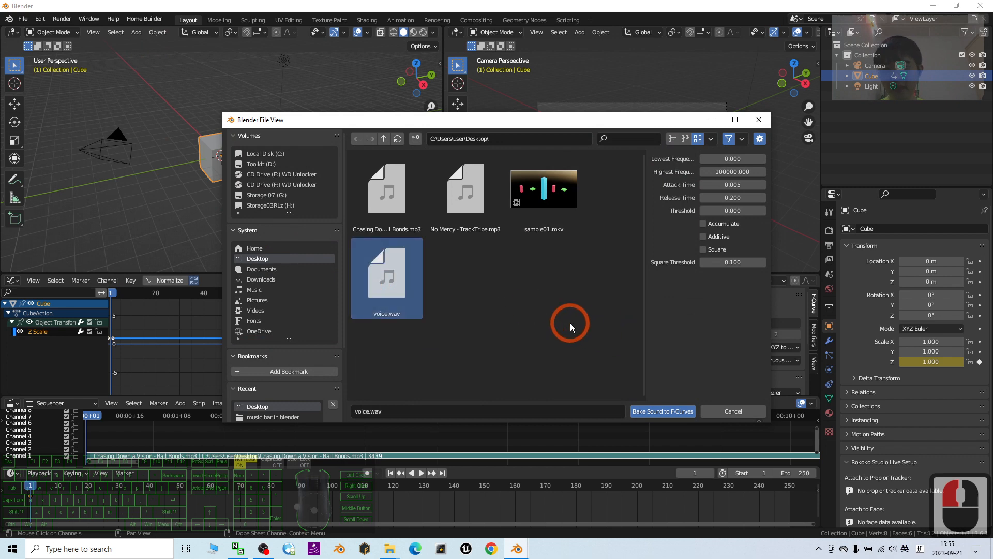
left_click(466, 193)
left_click(398, 191)
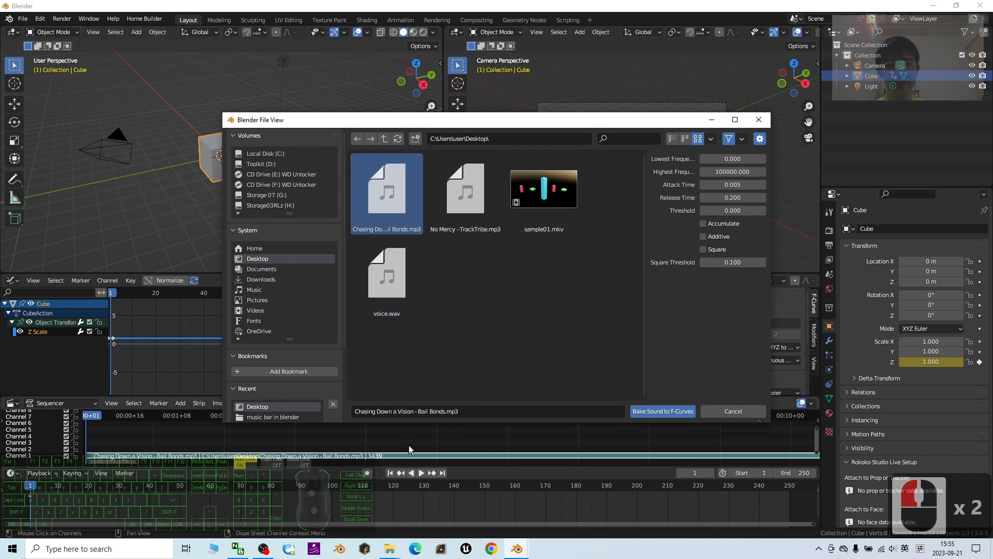
double_click(391, 197)
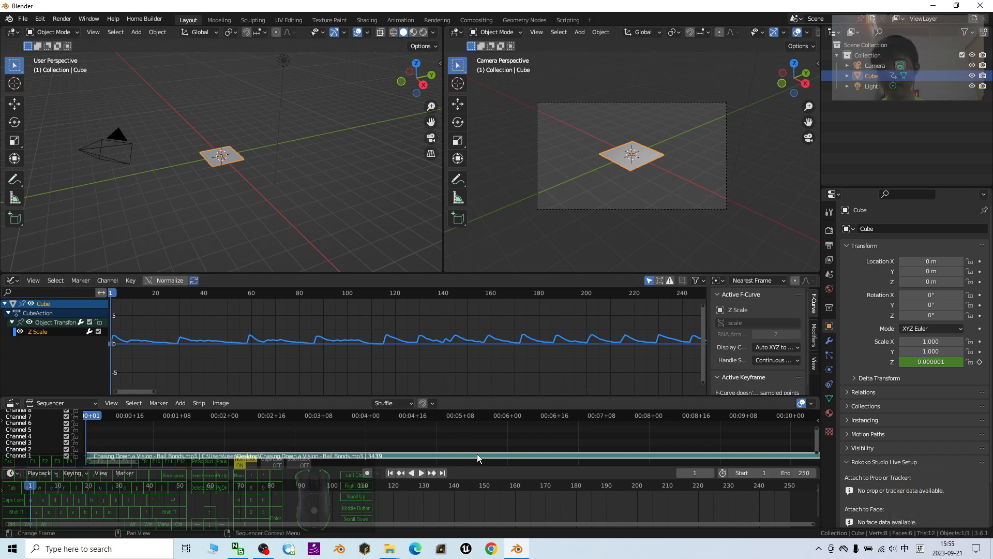
left_click(421, 473)
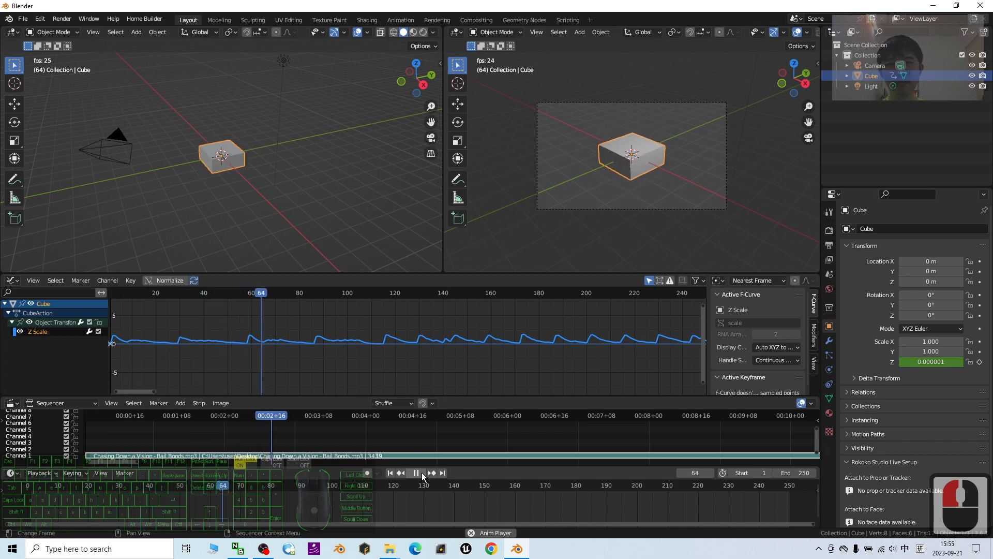
left_click(422, 473)
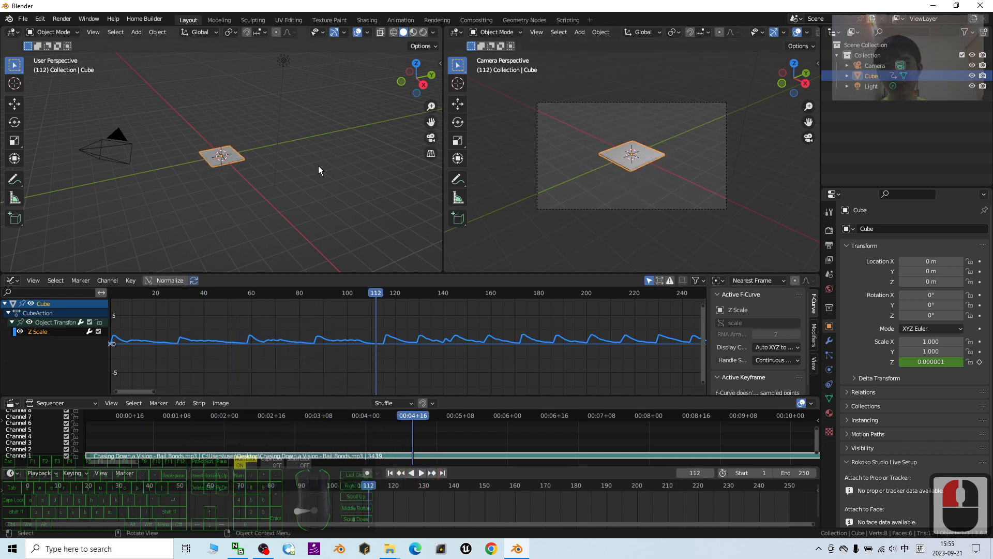
Move the camera away from the cube along its local Z axis to about X 14.1, Y -13.3, Z 9.6 m.
left_click(124, 134)
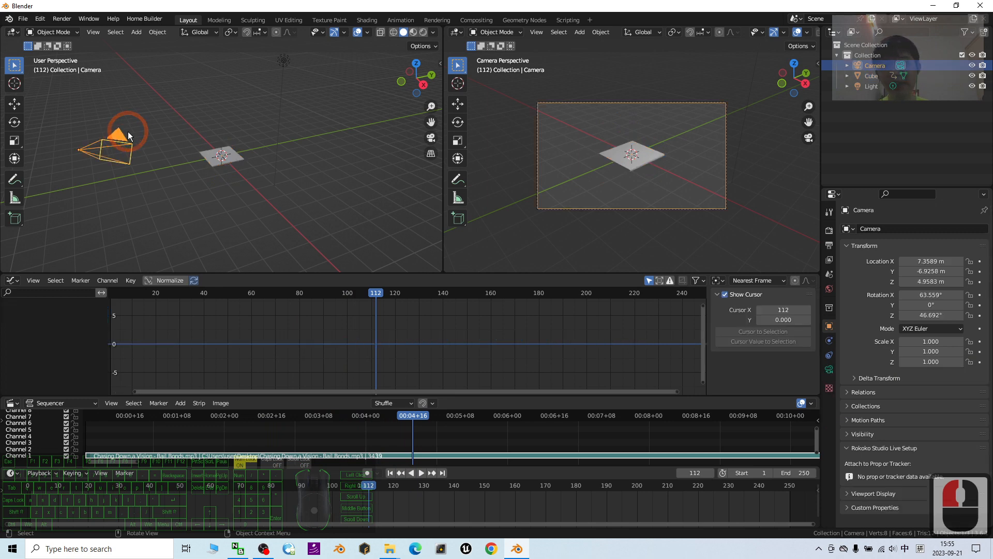
left_click(209, 33)
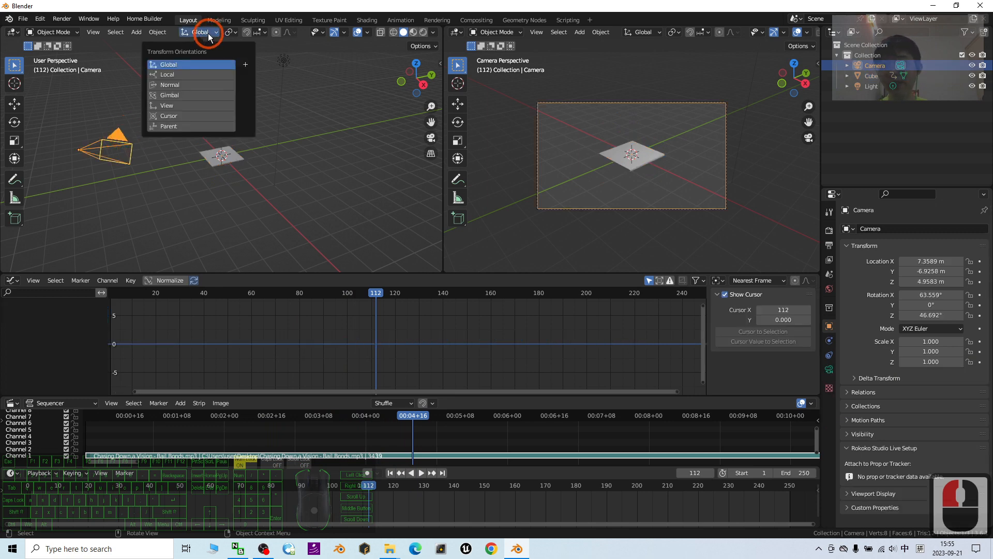
left_click(169, 76)
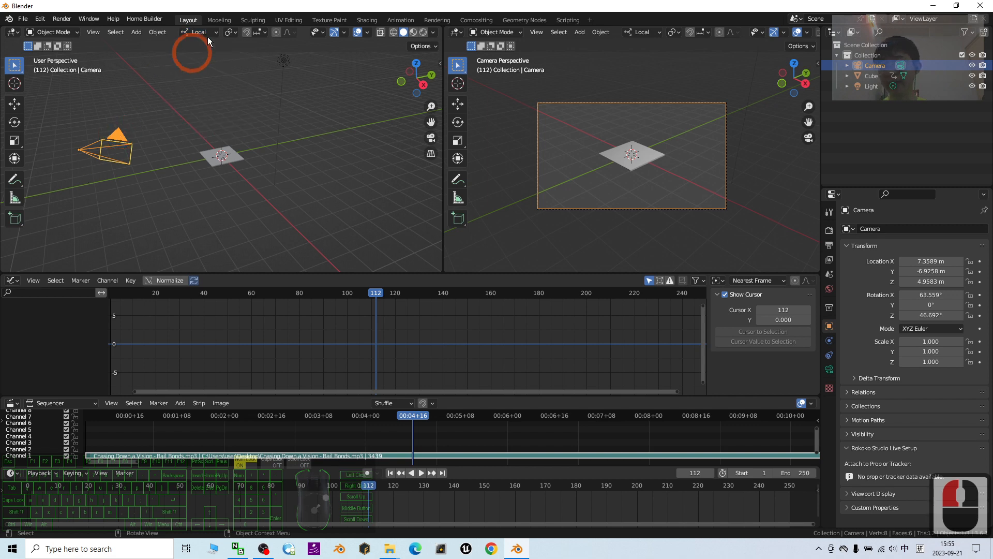
left_click(14, 103)
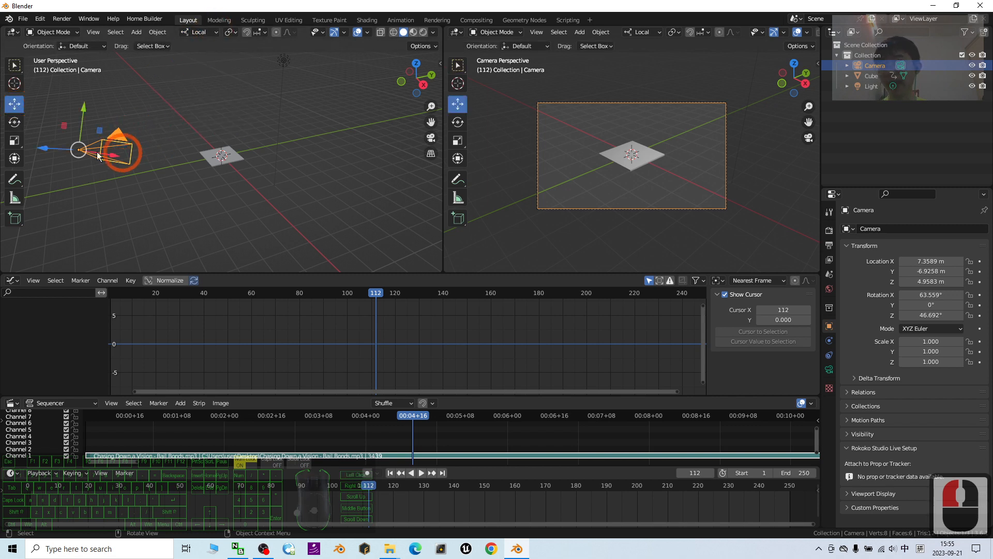
left_click_drag(48, 150, 2, 145)
scroll(275, 160, "down", 4)
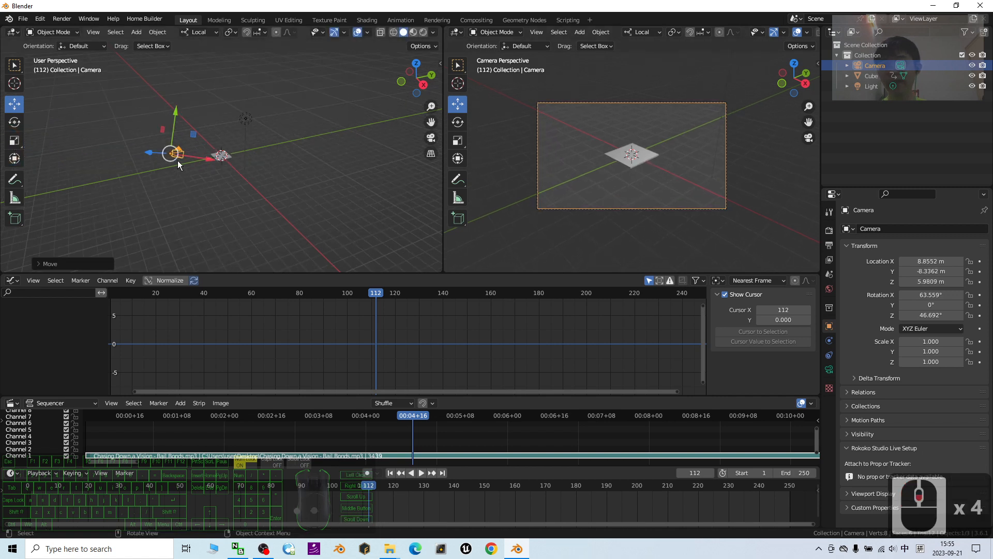
left_click_drag(147, 153, 79, 149)
Play the animation to check the wider camera framing, pause it and return to frame 1.
left_click(422, 473)
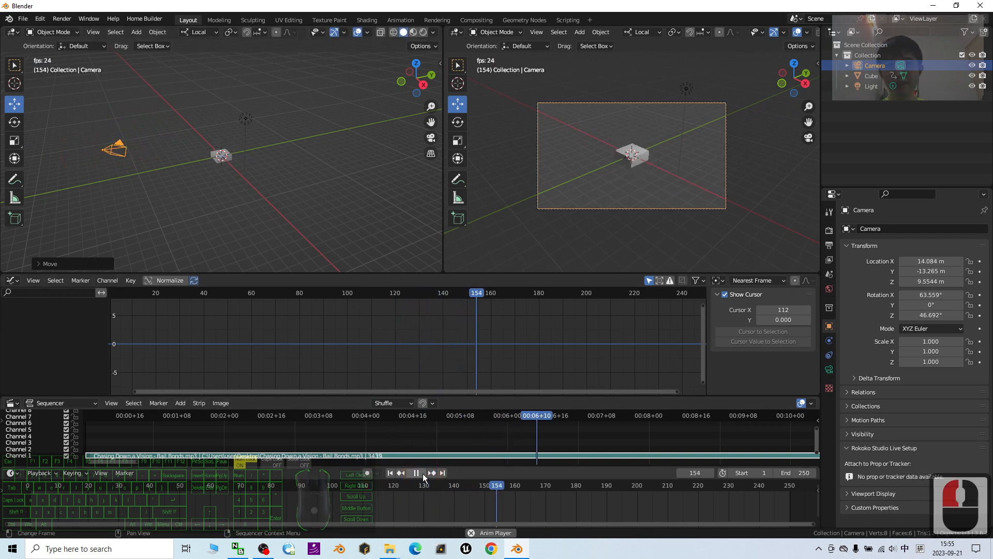
left_click(421, 473)
double_click(389, 472)
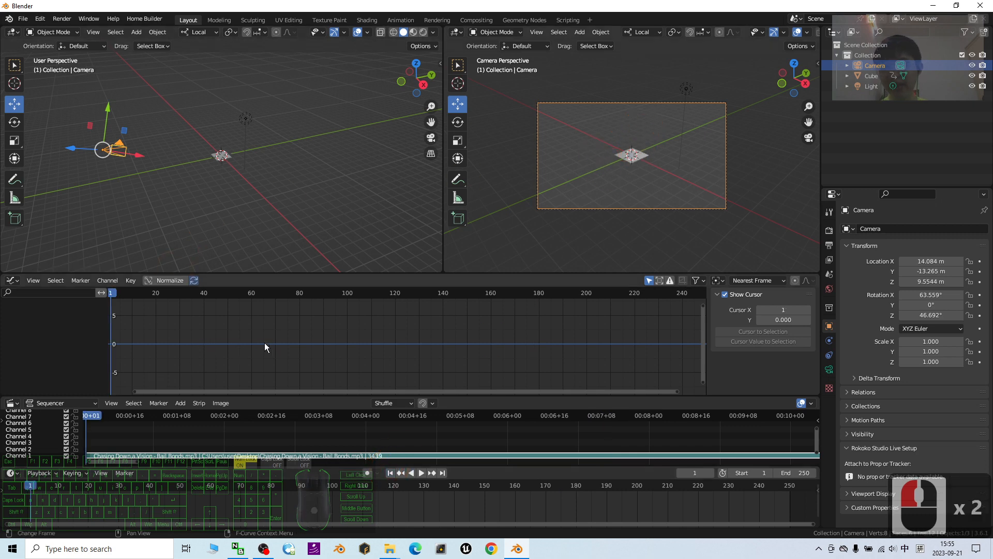
Un-bake the cube's Z Scale curve into editable keyframes and deselect them all.
left_click(640, 156)
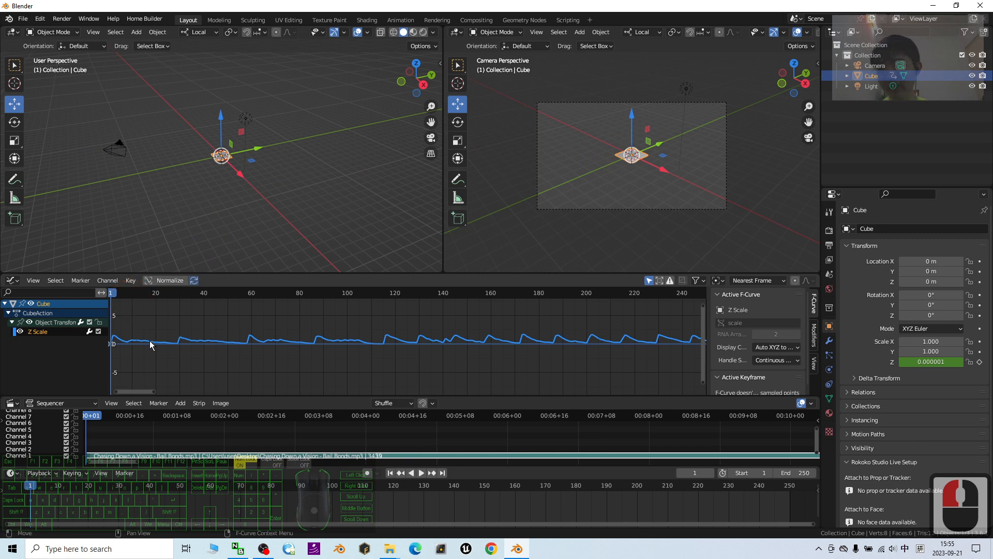
left_click(137, 331)
left_click(154, 322)
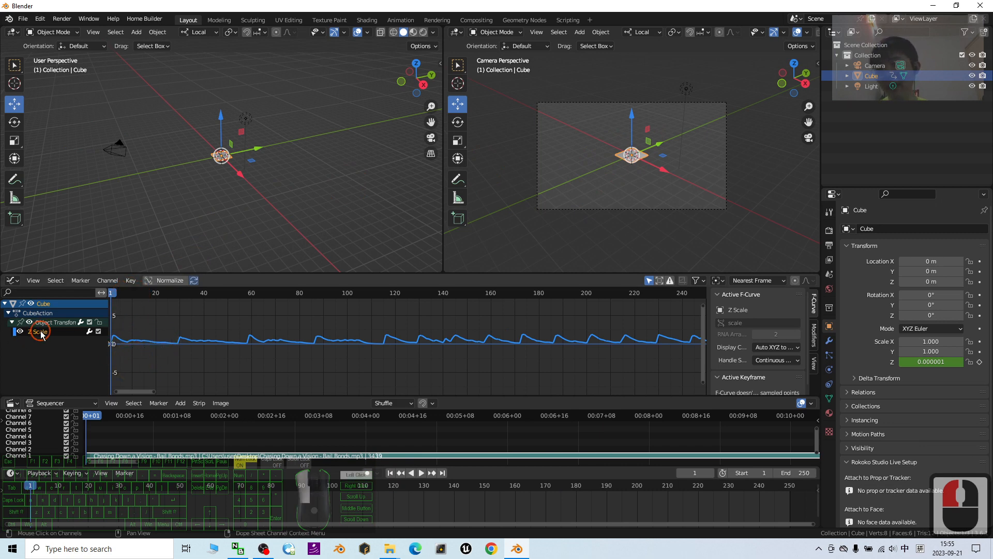
left_click(108, 280)
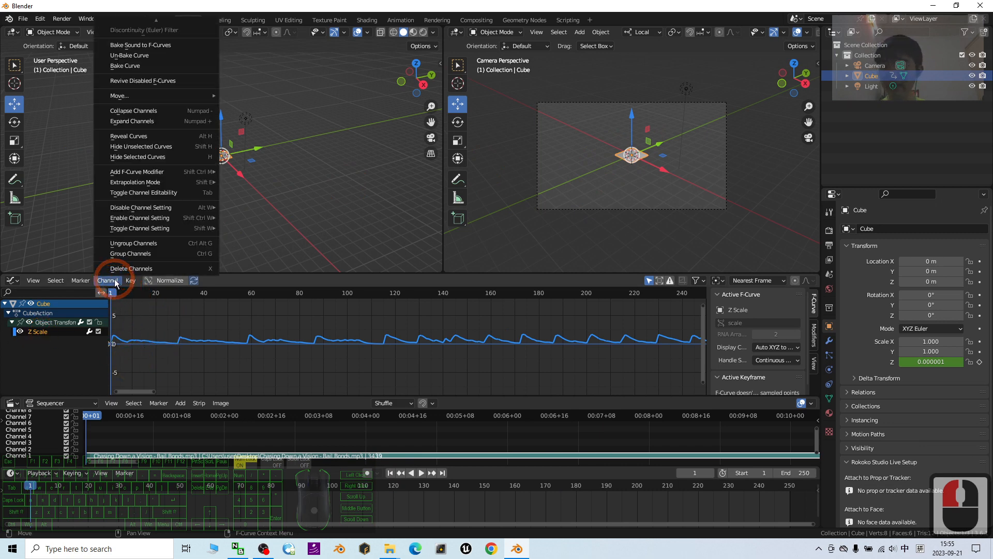
left_click(137, 56)
left_click(201, 336)
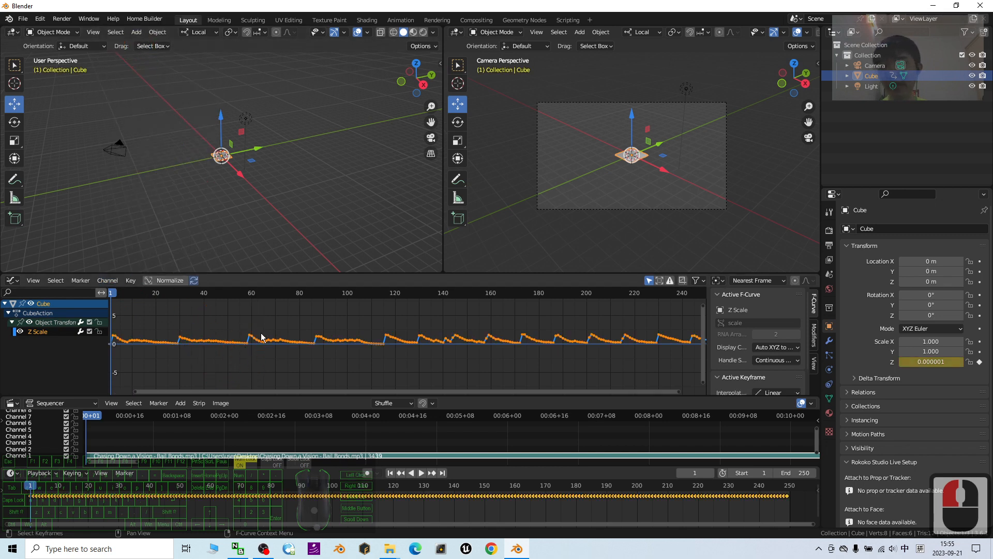
left_click(282, 309)
left_click(362, 345)
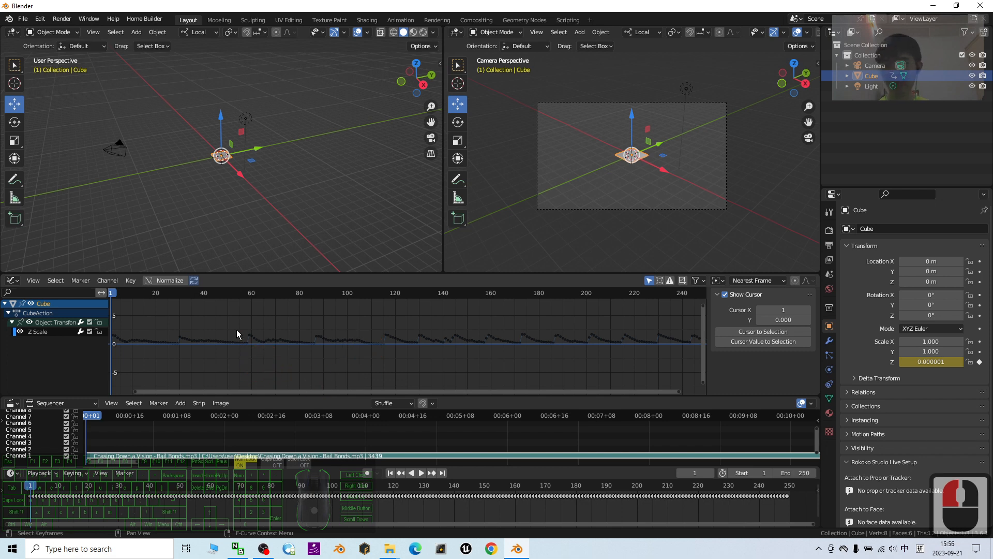
Select all Z Scale keyframes in the Graph Editor and scale them along Y by a factor of about 4.
key("a")
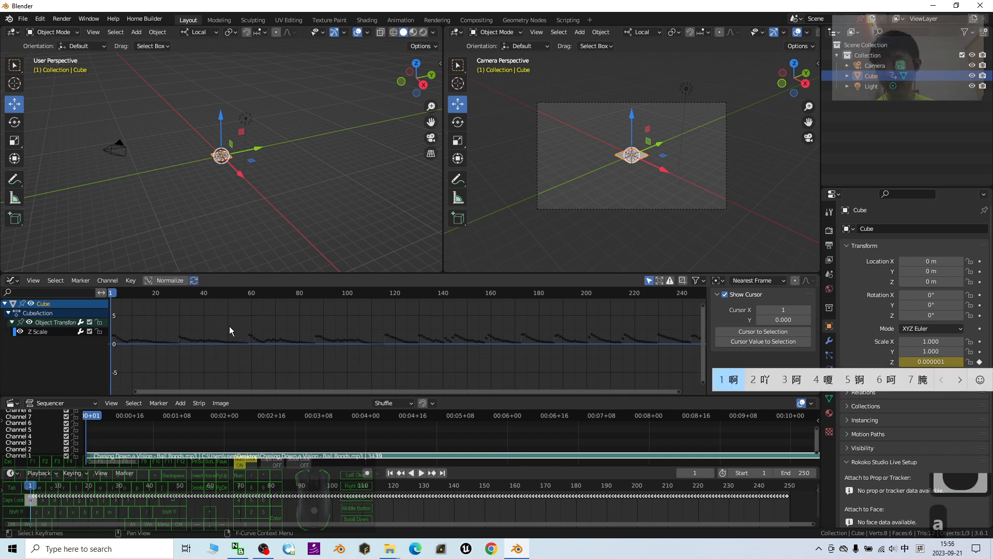
key("shift")
triple_click(215, 322)
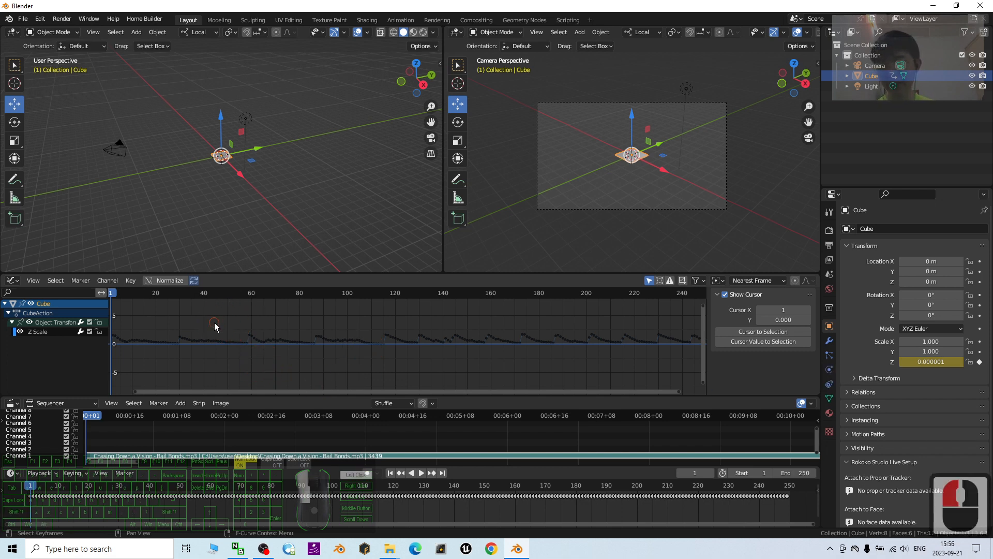
key("a")
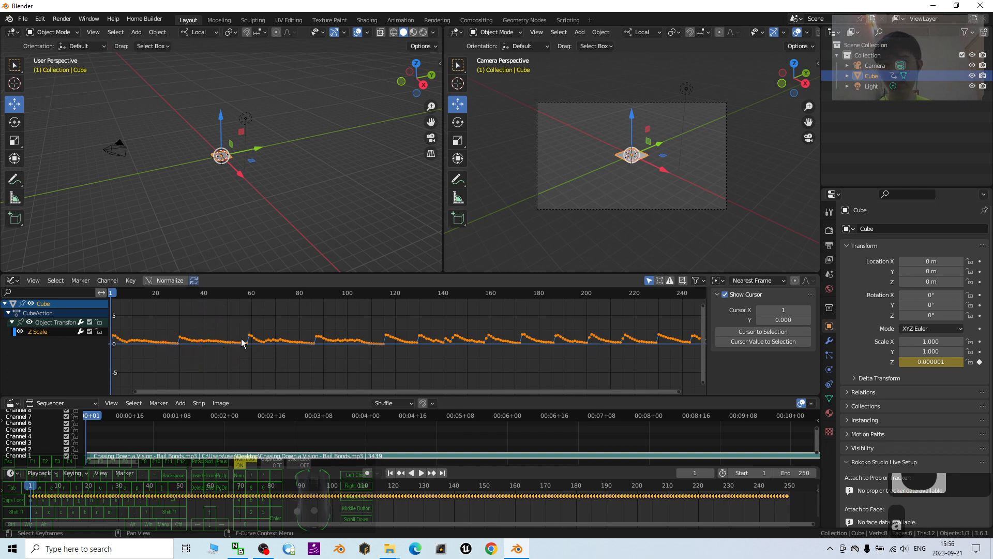
key("s")
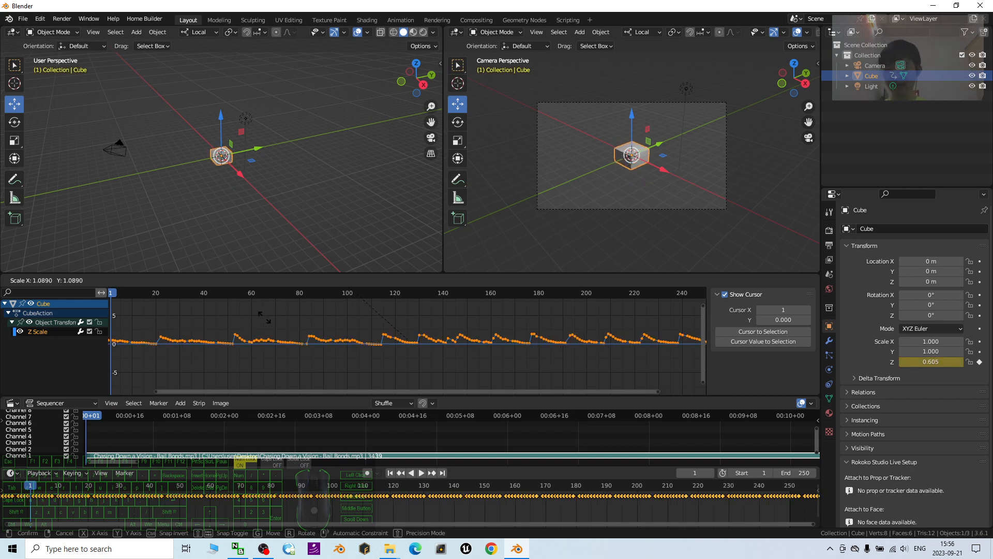
key("y")
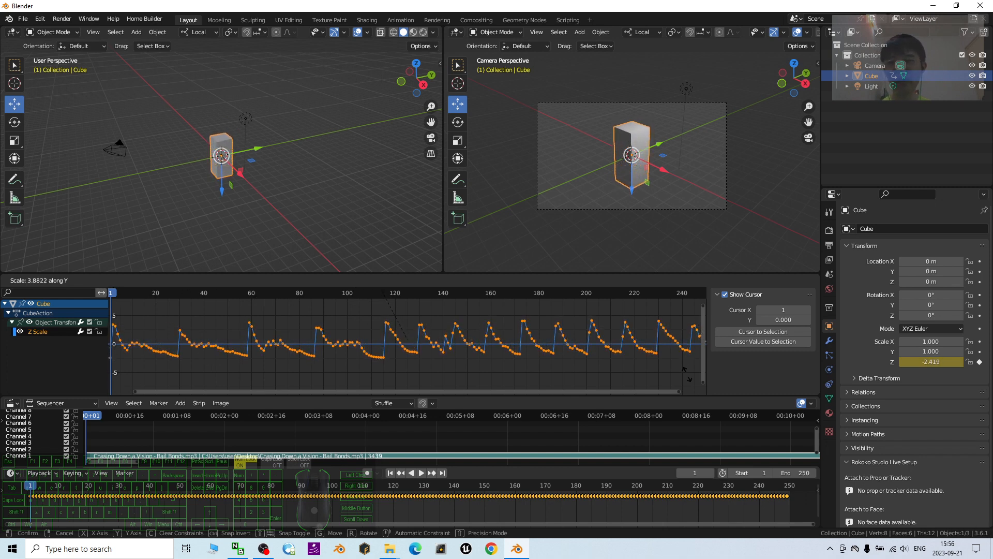
left_click(724, 374)
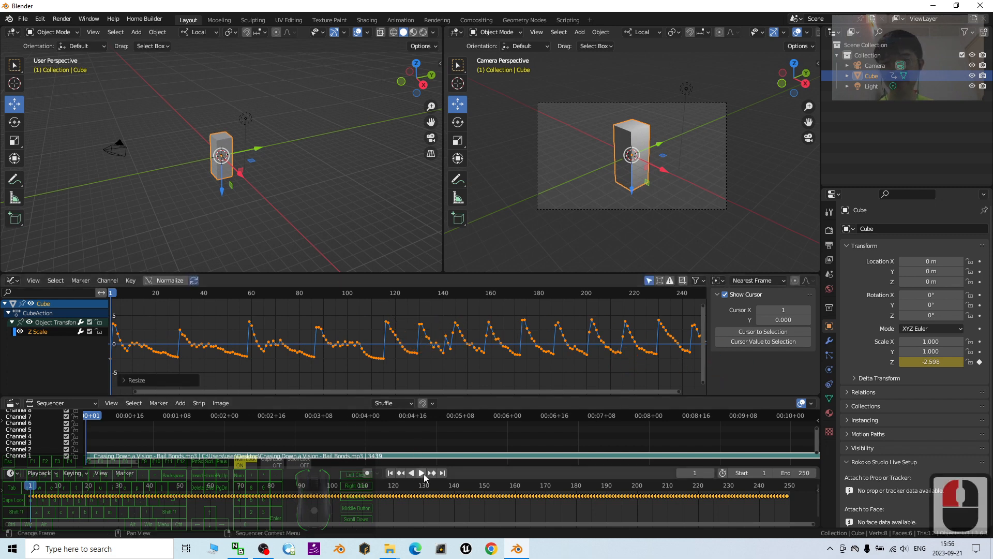
Play the animation to check the cube's amplified height changes against the music, and pause it.
left_click(422, 474)
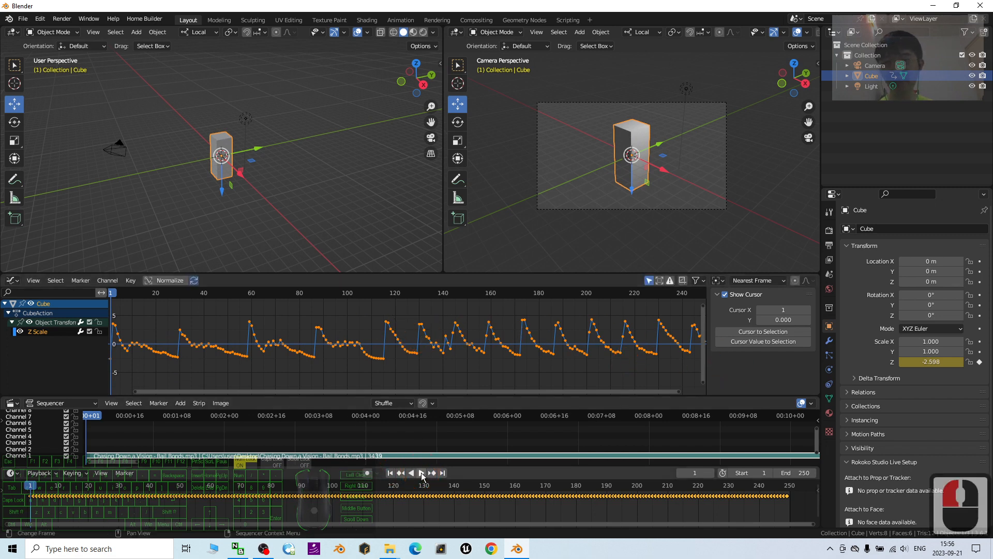
left_click(422, 473)
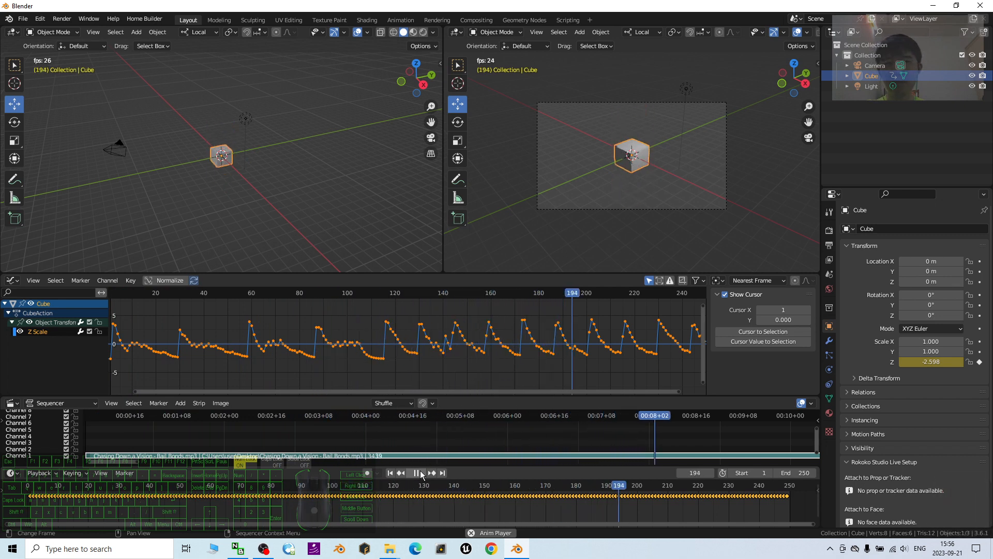
left_click(417, 472)
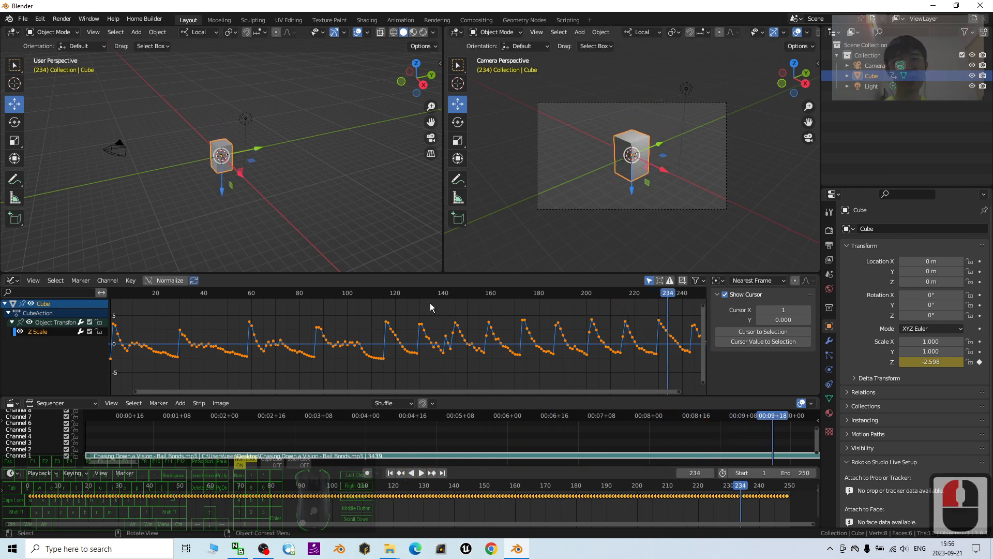
left_click(421, 473)
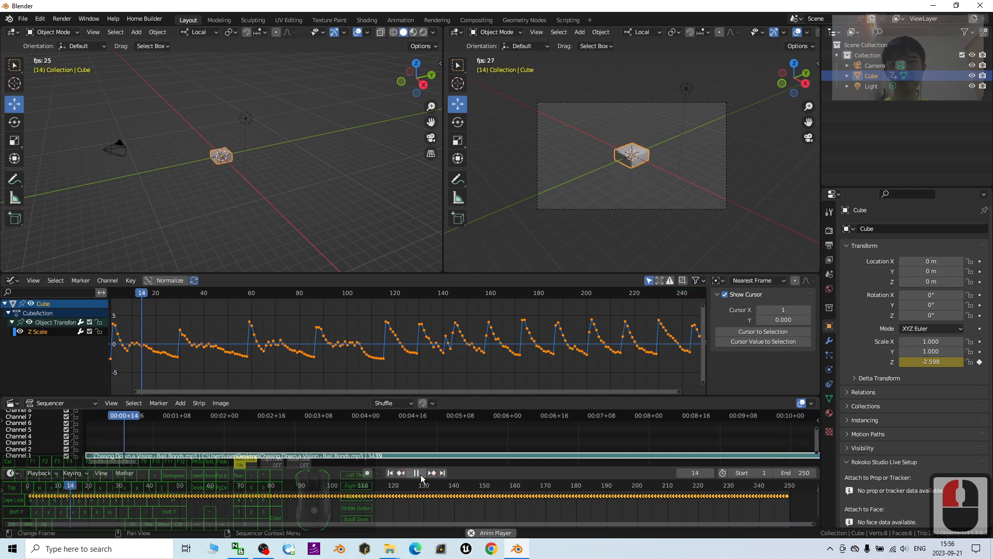
left_click(421, 473)
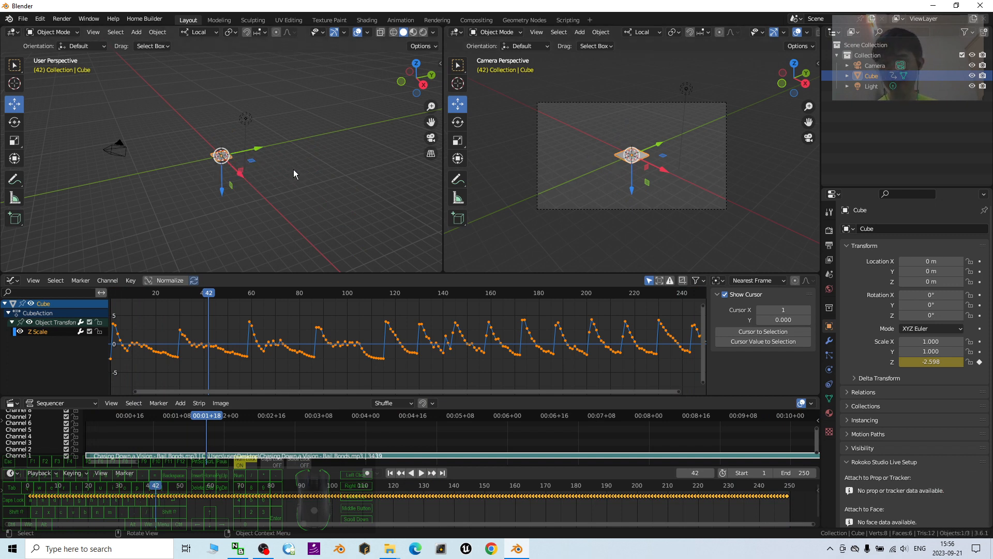
Duplicate the animated cube by copy and paste and move the copy to about X -3.09, Y -2.70, Z 0 m.
left_click(234, 160)
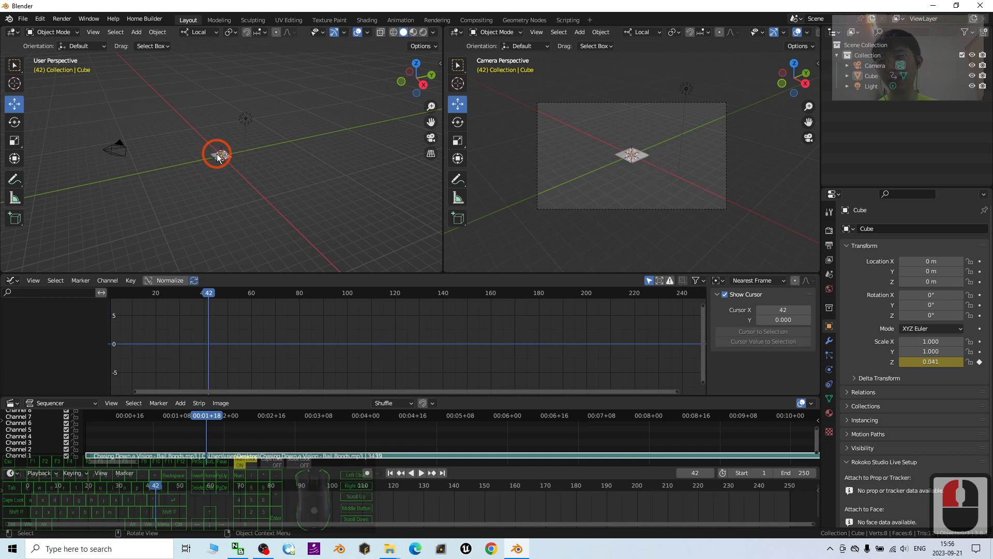
left_click(218, 155)
key("ctrl+c")
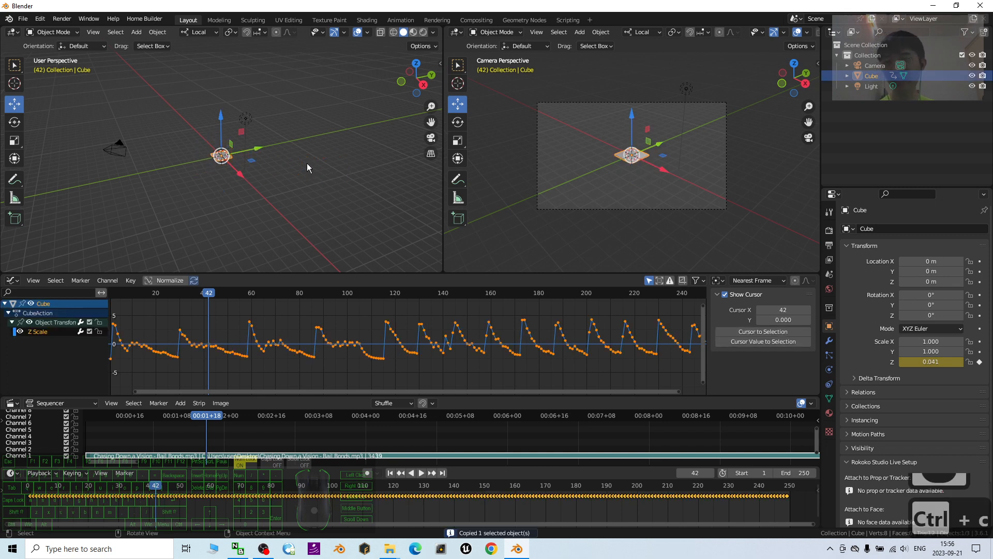
key("ctrl+v")
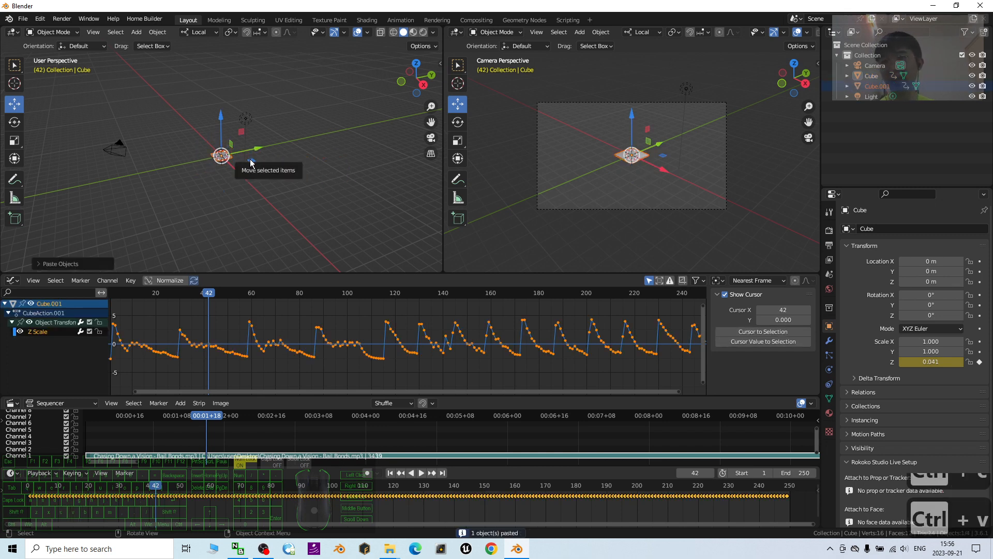
left_click_drag(251, 163, 220, 157)
Select all Z Scale keyframes of Cube.001 and scale them along Y by a negative factor to flip the curve.
left_click(872, 77)
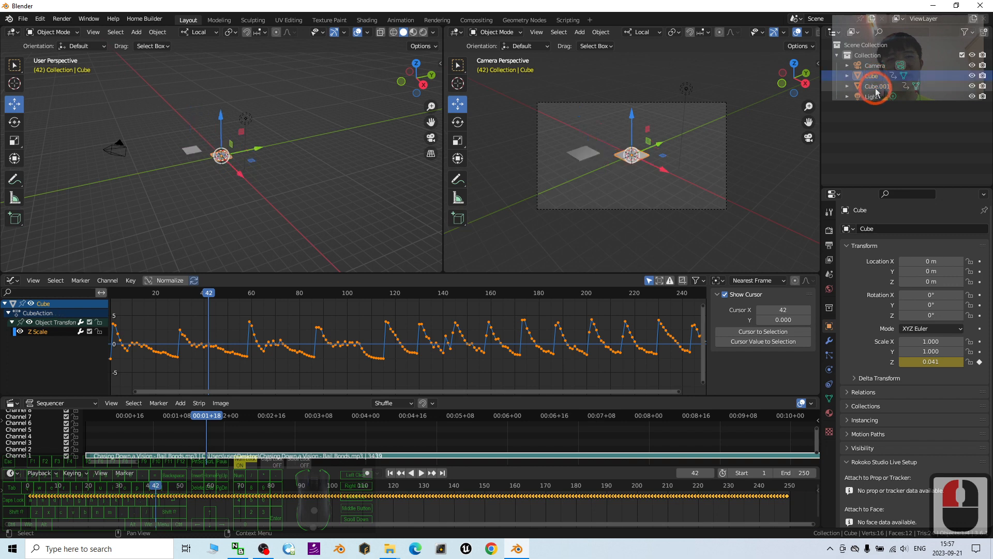
left_click(876, 88)
left_click(875, 78)
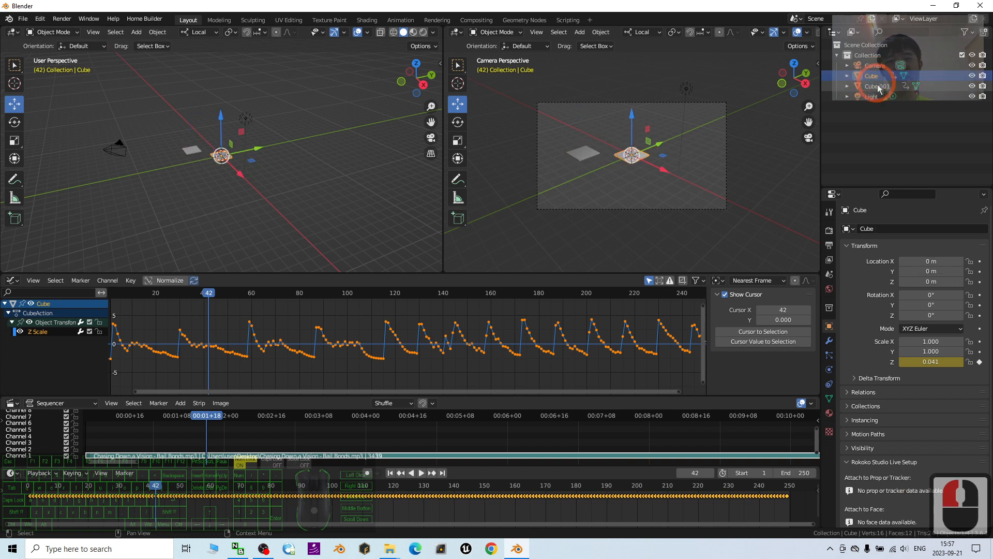
left_click(878, 88)
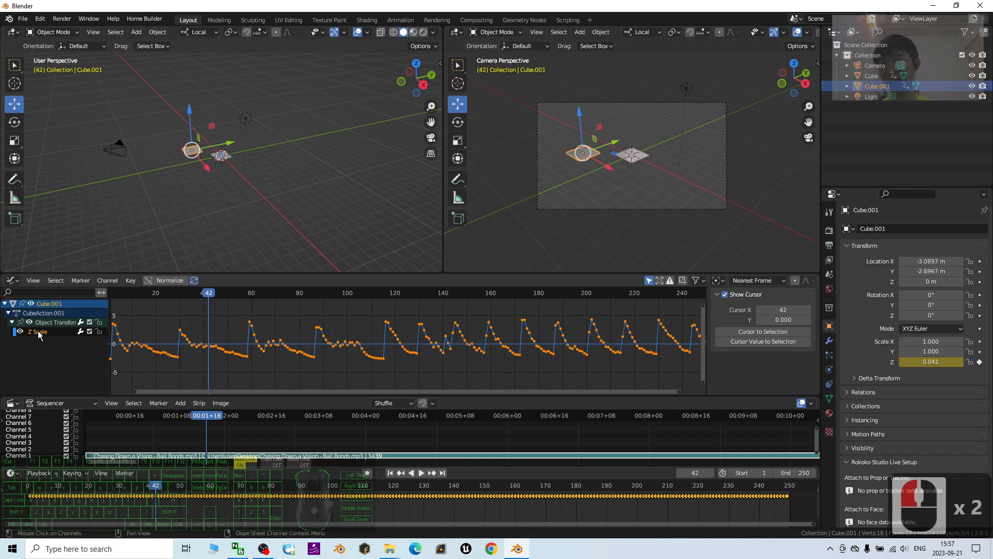
left_click(290, 326)
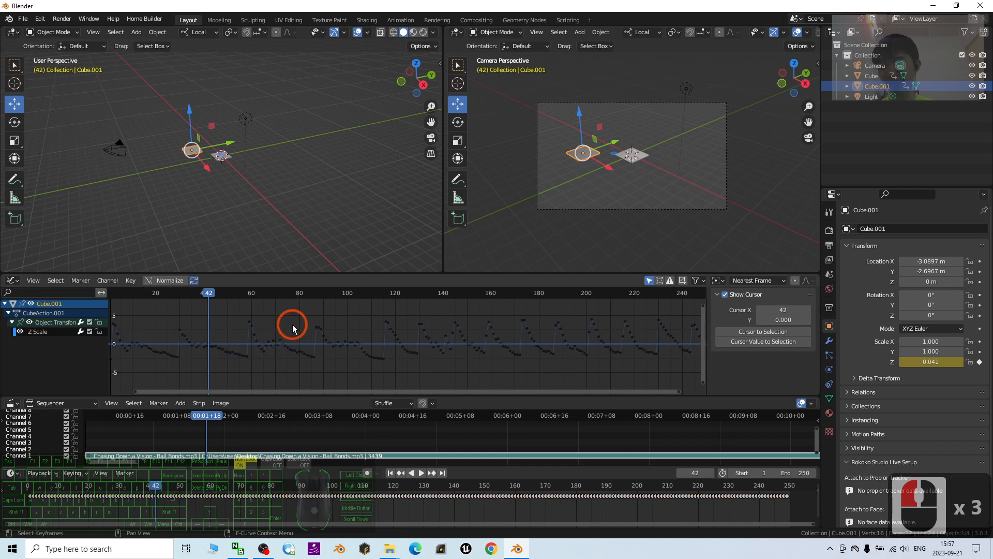
key("a")
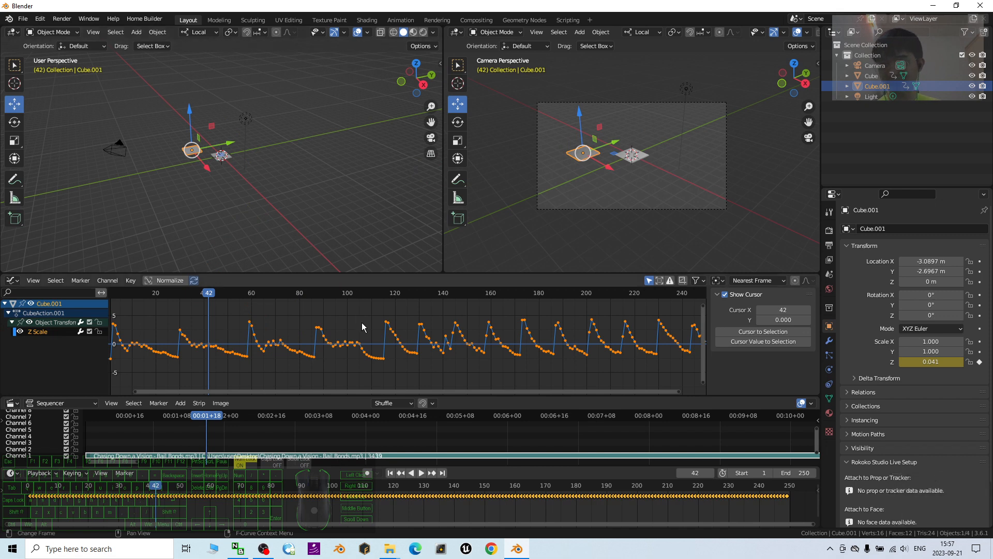
key("s")
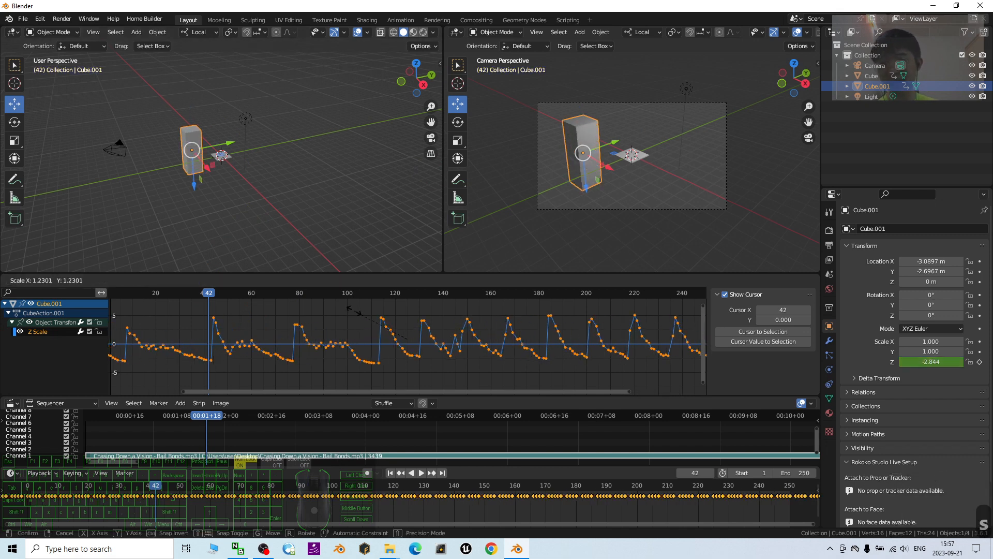
key("y")
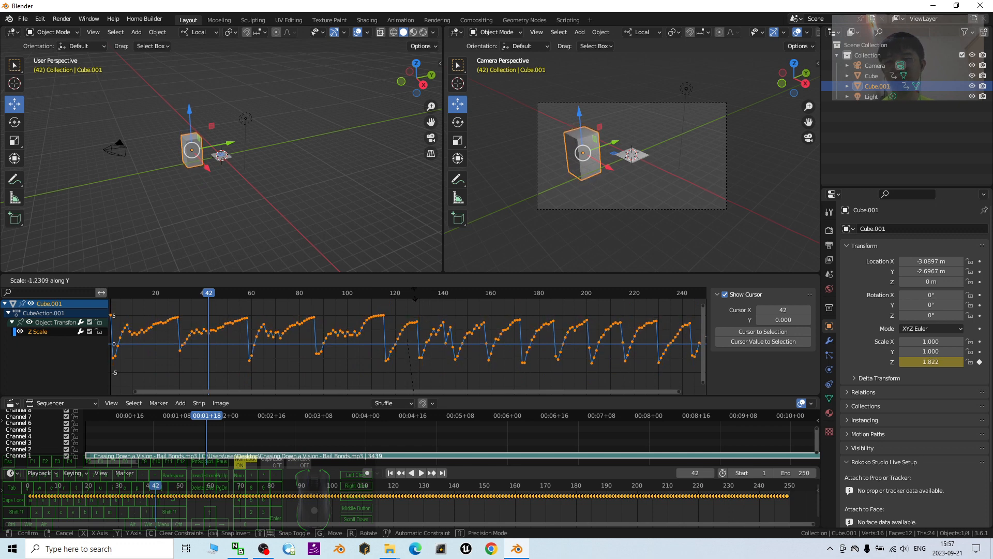
left_click(414, 378)
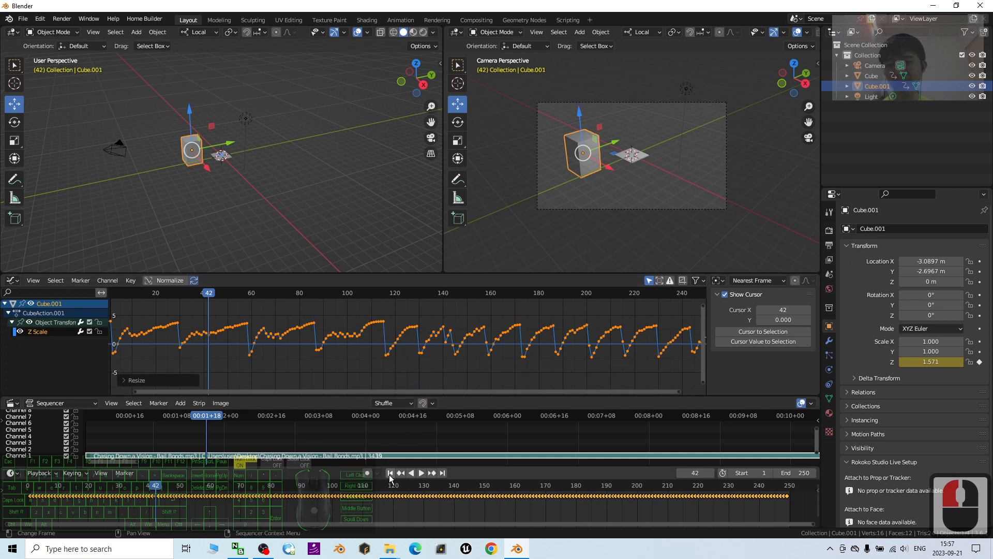
Play the animation from frame 1 to compare the two cubes' opposite motion, pause it and return to frame 1.
left_click(390, 473)
left_click(422, 473)
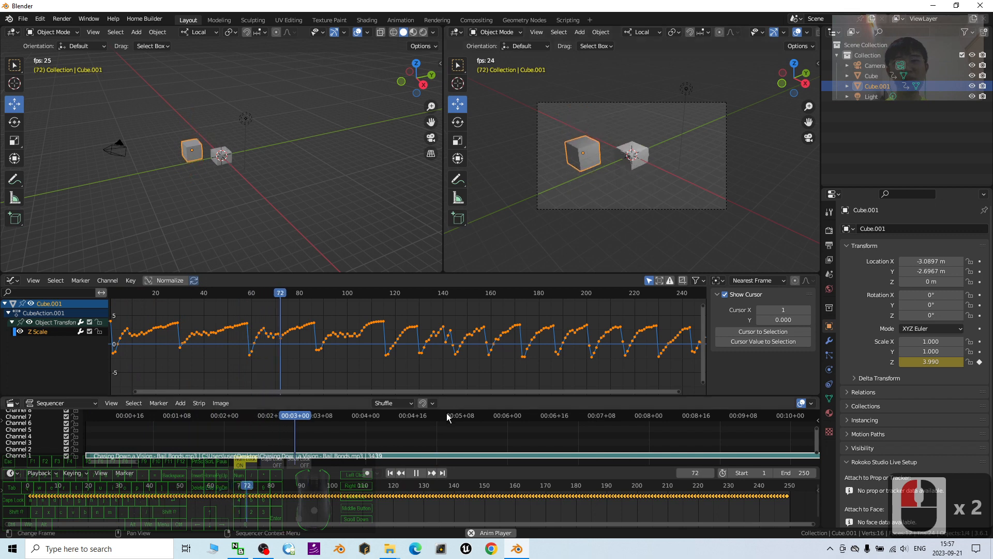
left_click(416, 473)
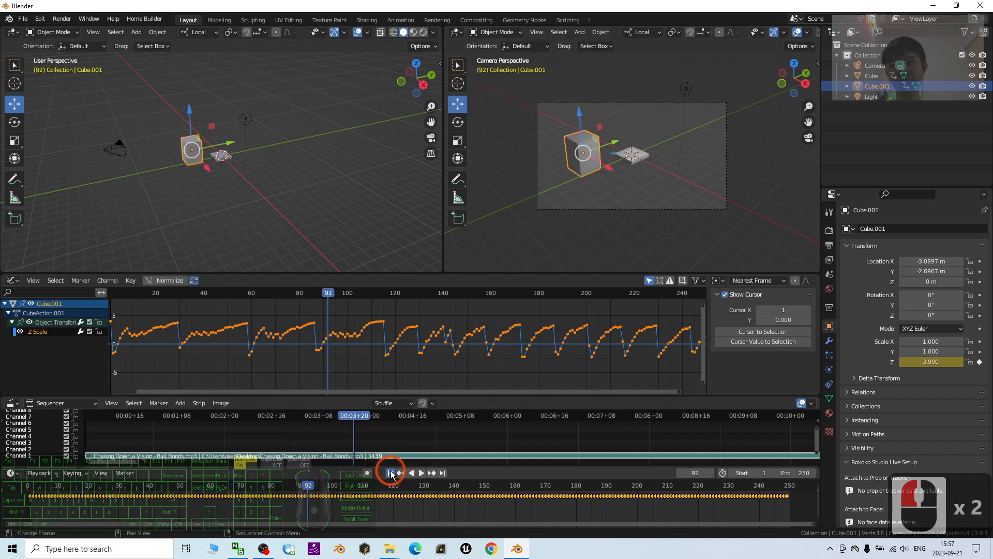
left_click(390, 473)
Scale Cube.001 down by a factor of about 0.61 and keyframe its X and Y scale at frame 1.
left_click(580, 107)
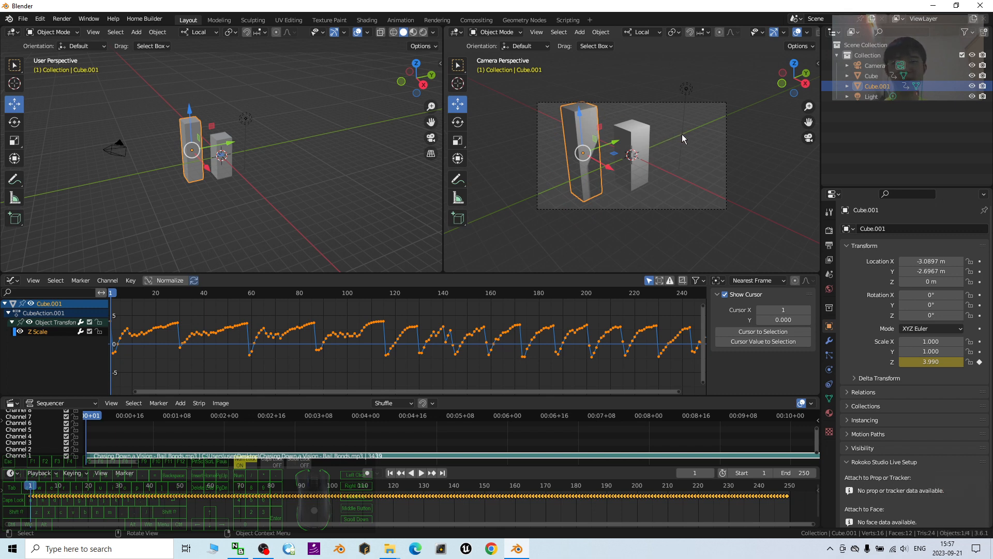
key("s")
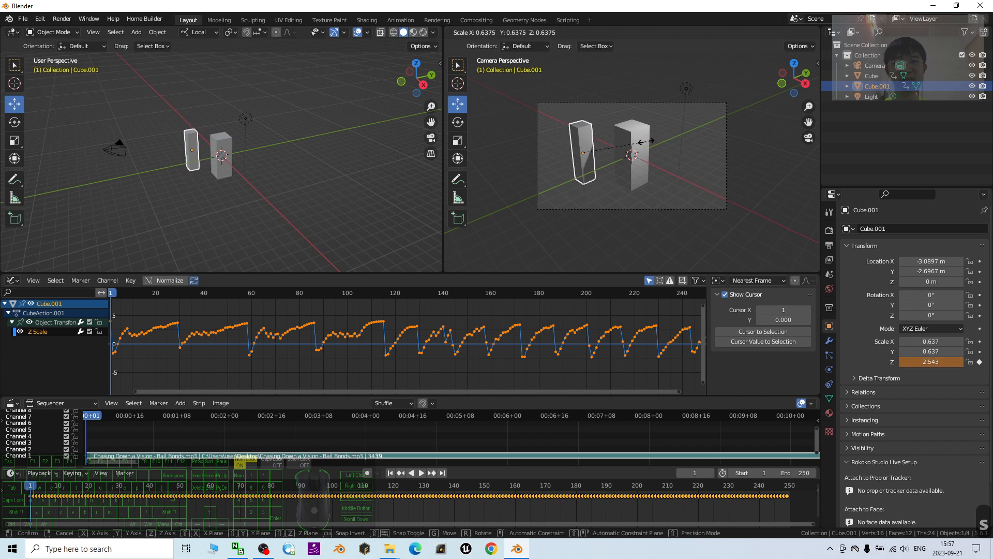
left_click(643, 143)
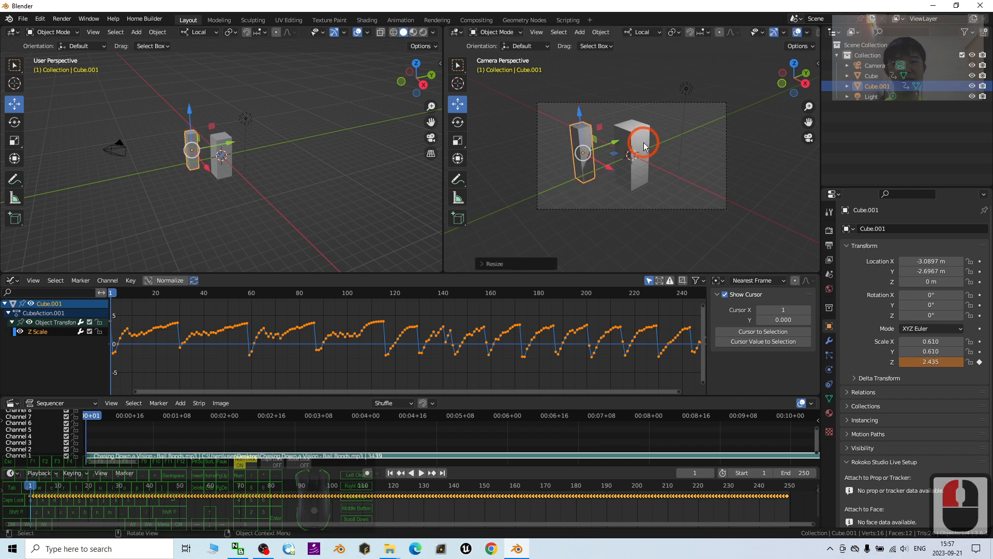
left_click(980, 342)
left_click(980, 352)
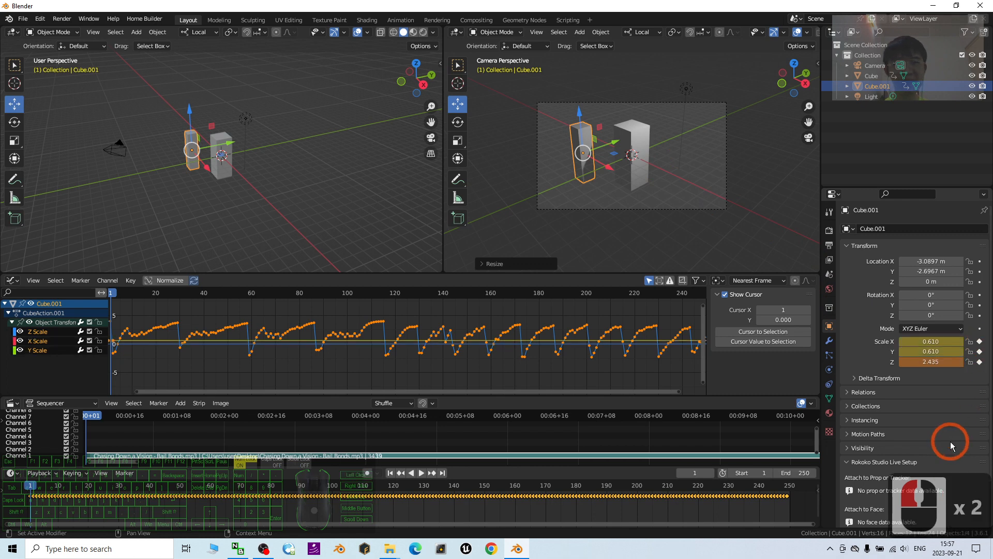
Play the animation to check the narrower Cube.001, pause it and return to frame 1.
left_click(421, 474)
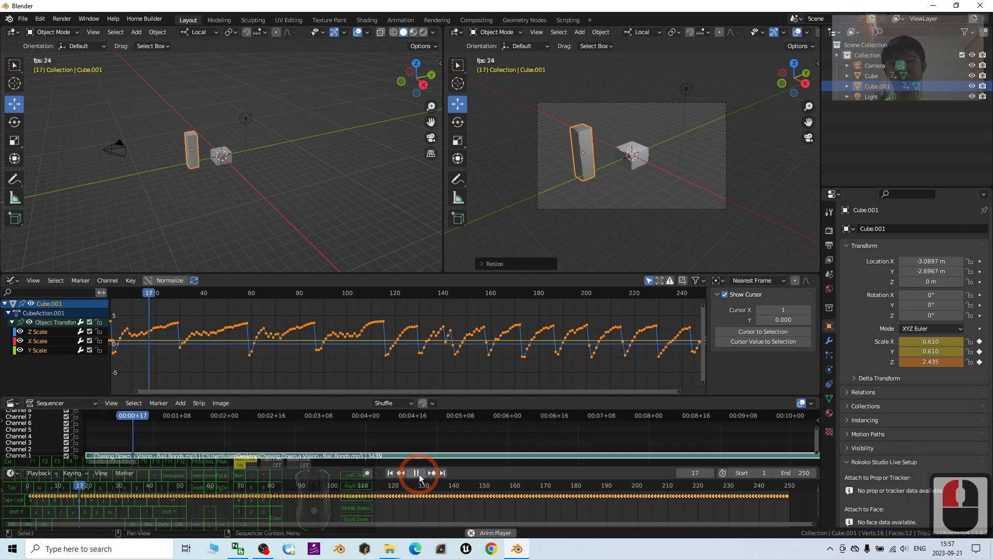
left_click(417, 474)
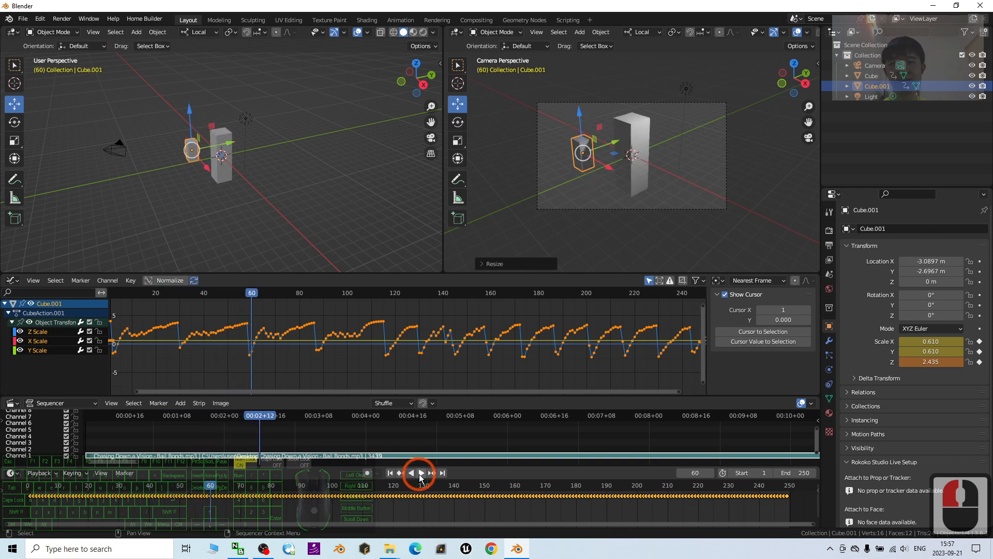
key("shift+Left")
Scale all of Cube.001's scale keyframes along Y by a factor of about 0.4 and check the motion in playback.
left_click(589, 135)
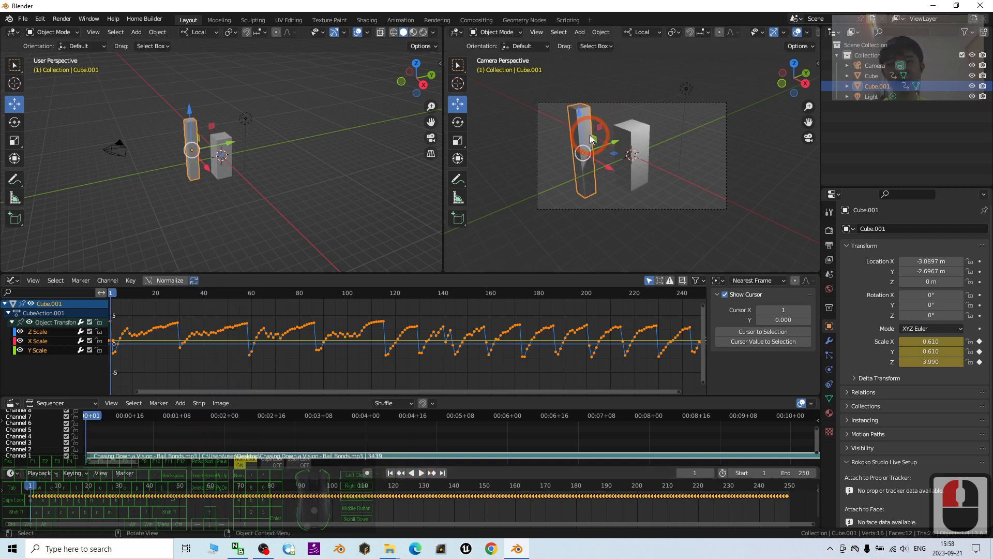
left_click(569, 149)
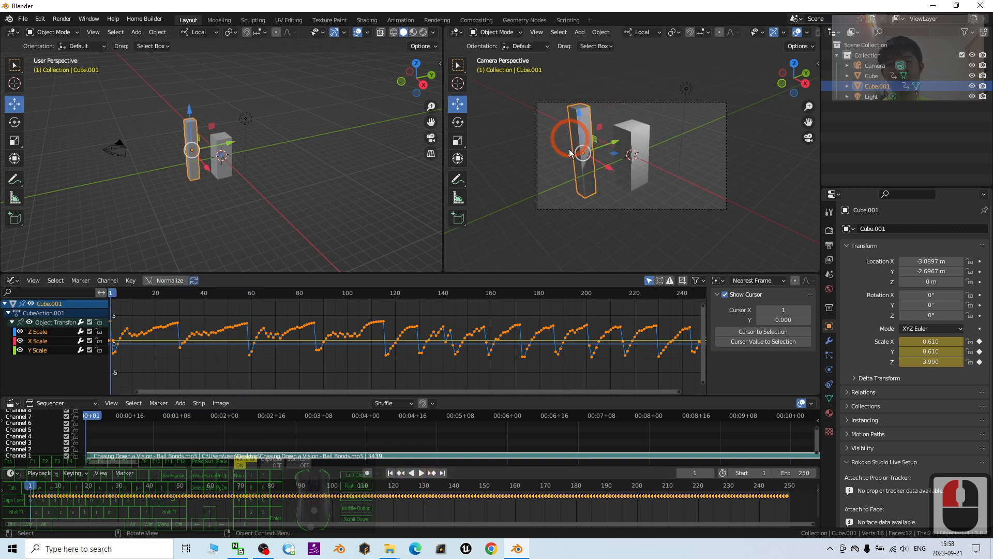
left_click(427, 316)
key("a")
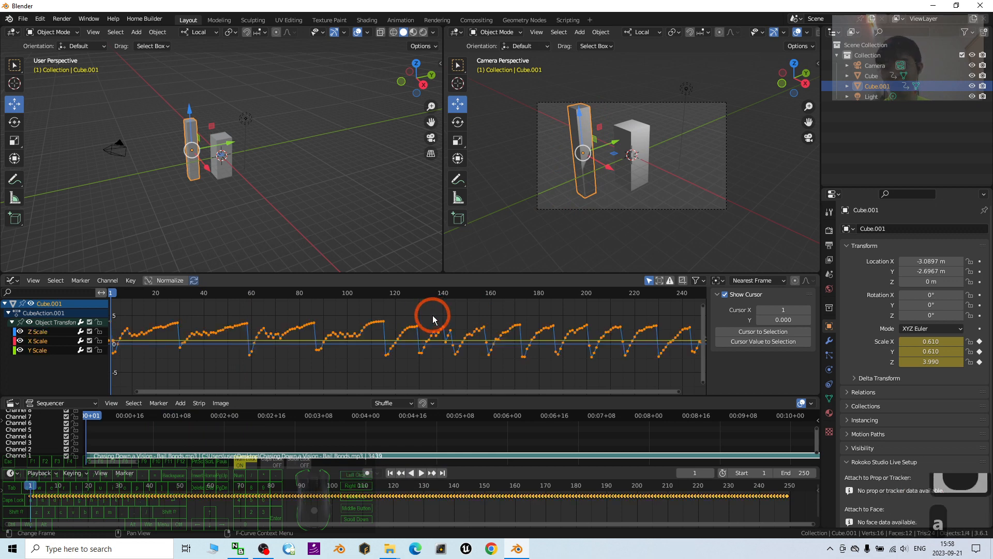
key("s")
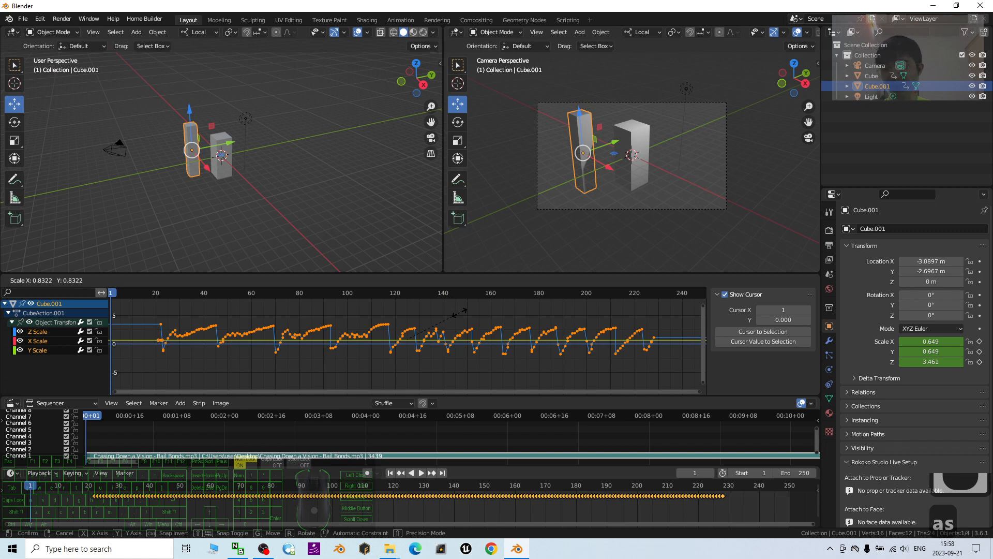
key("y")
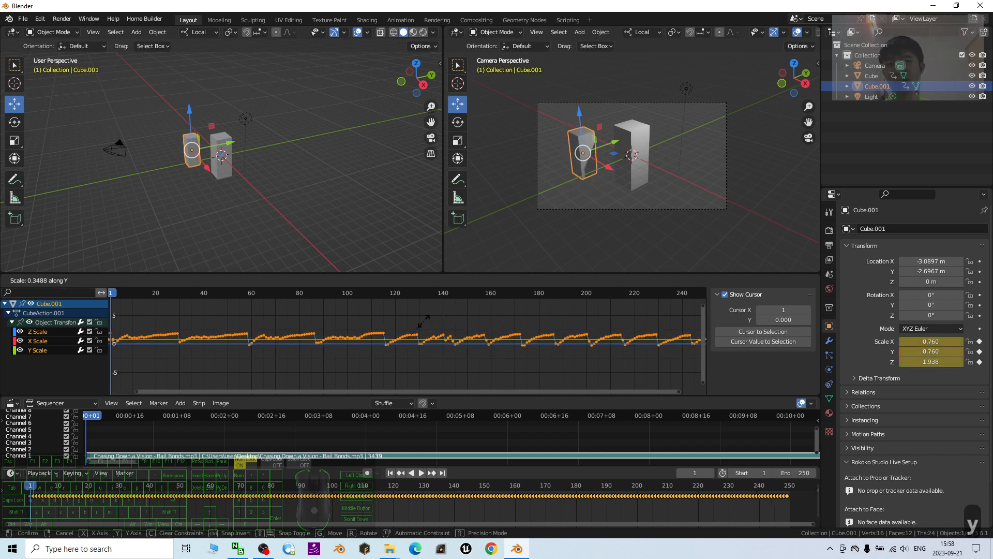
left_click(423, 321)
left_click(420, 473)
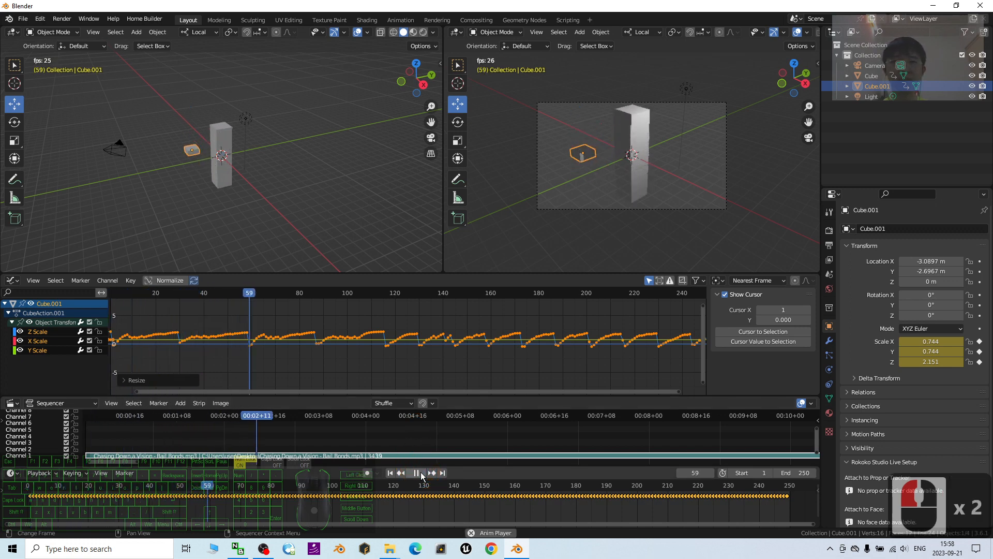
left_click(416, 473)
Widen the camera viewport, duplicate Cube.001 by copy and paste, and place the copy on the opposite side of the central cube.
left_click_drag(441, 230, 348, 231)
scroll(620, 149, "up", 2)
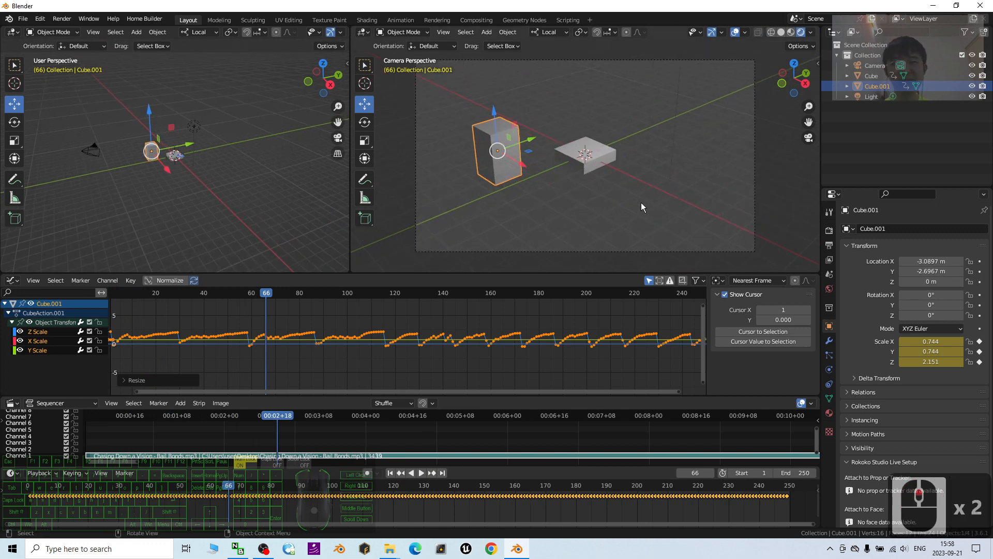
left_click(545, 138)
left_click(516, 144)
key("ctrl+c")
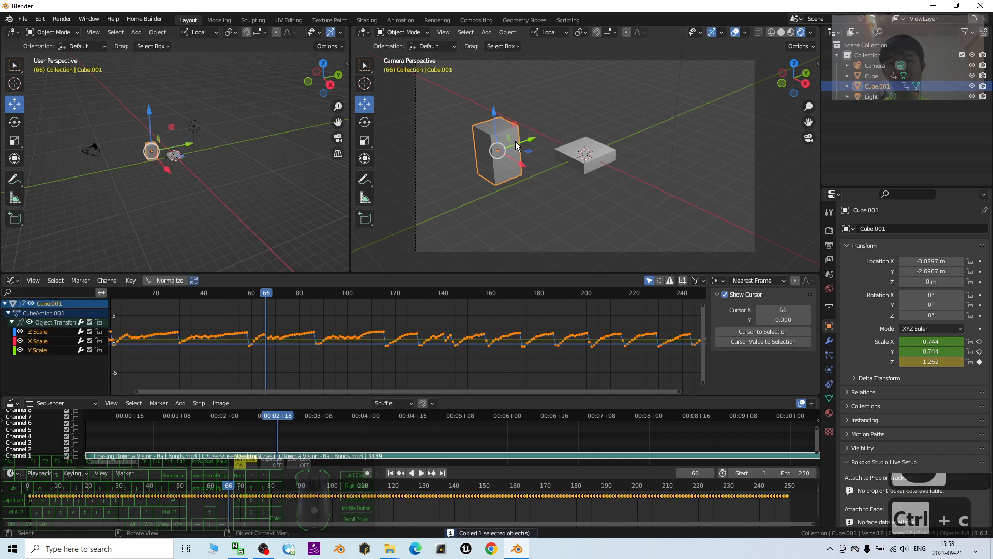
key("ctrl+v")
left_click_drag(528, 155, 717, 153)
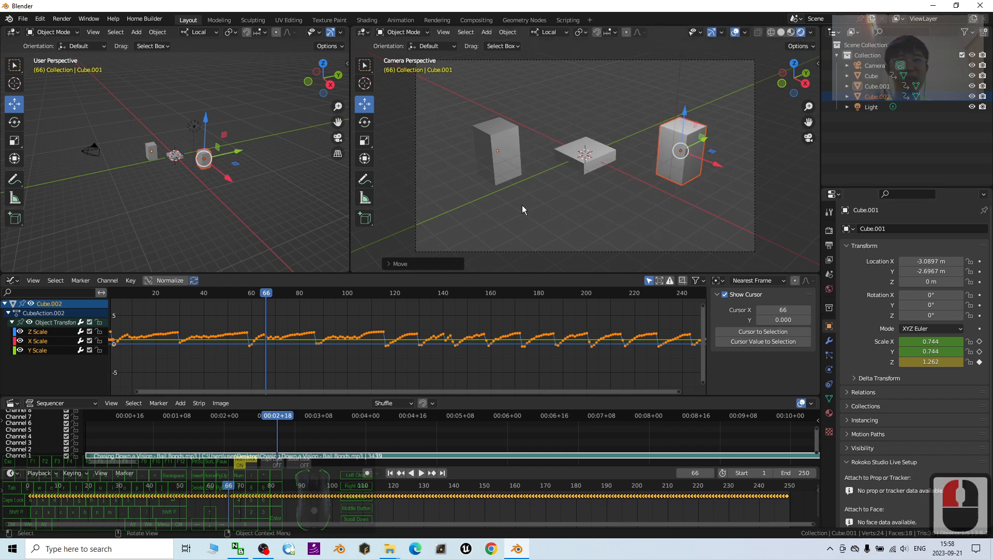
Set the base color of Cube.001's material to red.
left_click(510, 138)
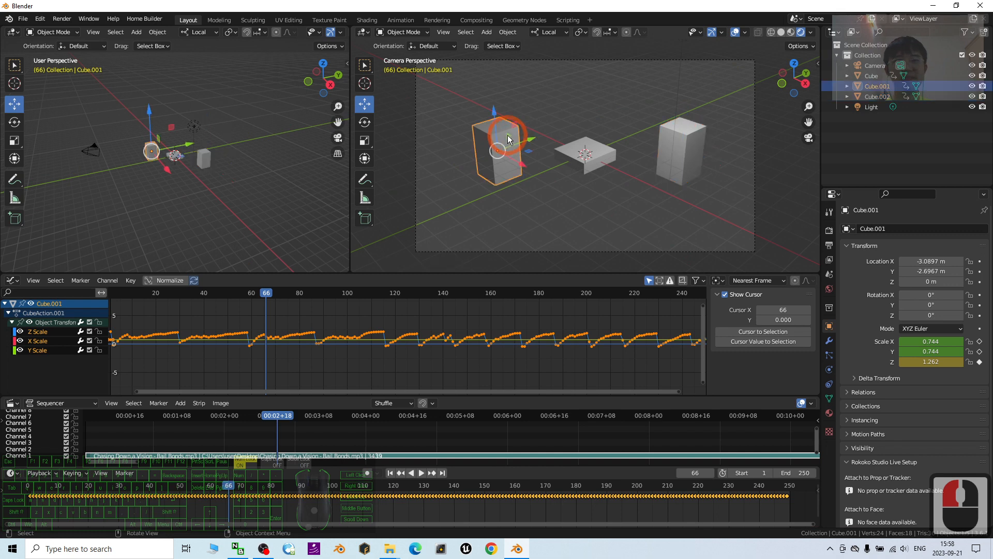
left_click(830, 412)
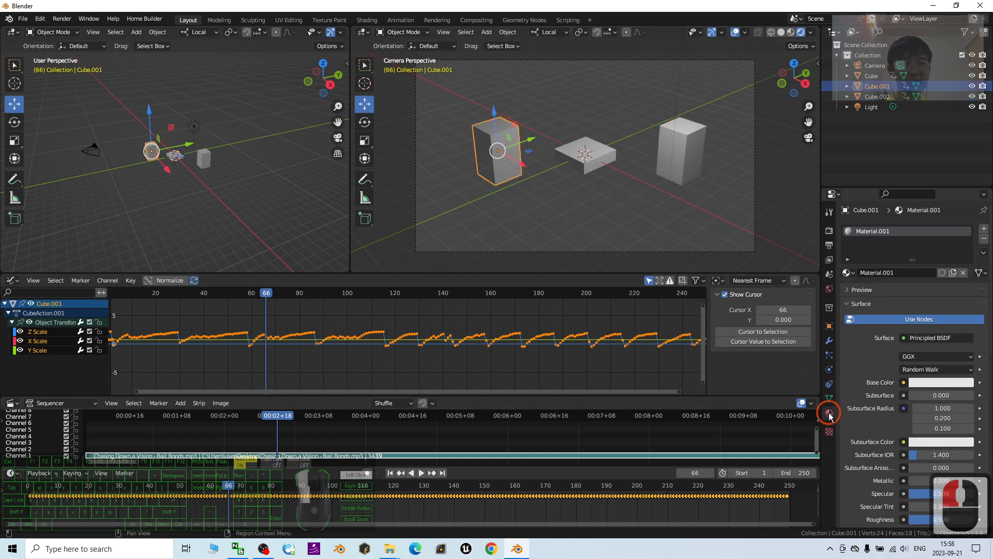
left_click(934, 382)
left_click_drag(922, 282, 917, 310)
Set the central cube's base color to green and Cube.002's base color to cyan.
left_click(607, 151)
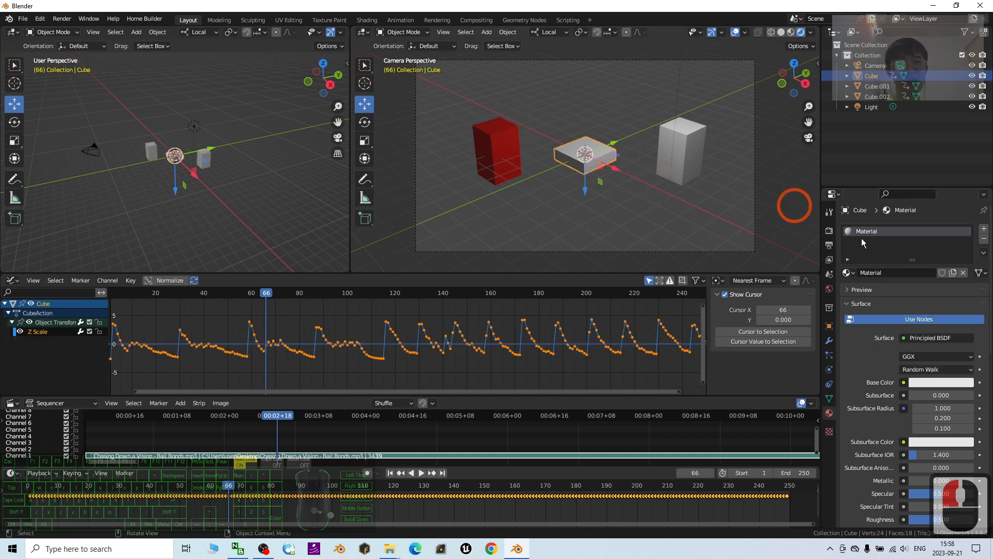
left_click(922, 383)
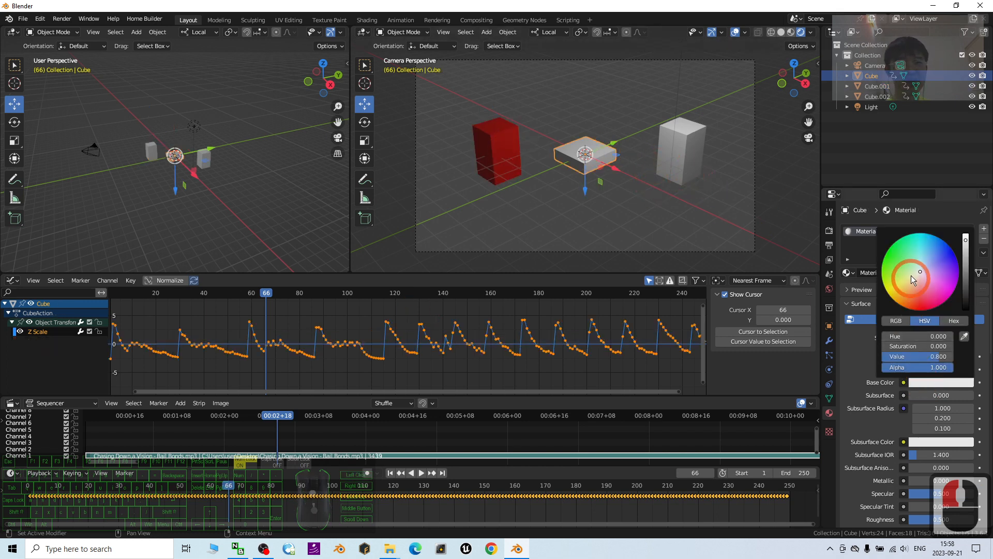
left_click_drag(911, 276, 621, 243)
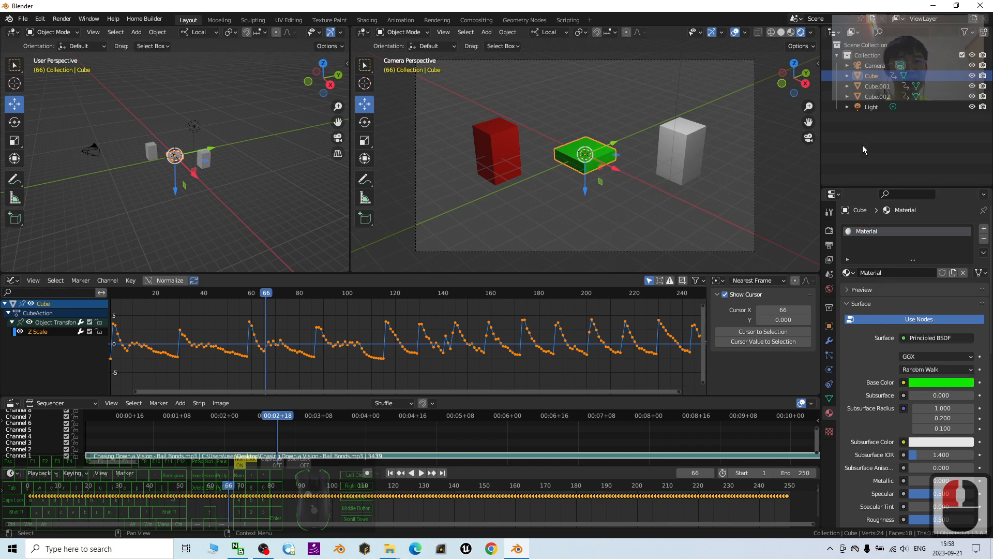
left_click(698, 150)
left_click(926, 383)
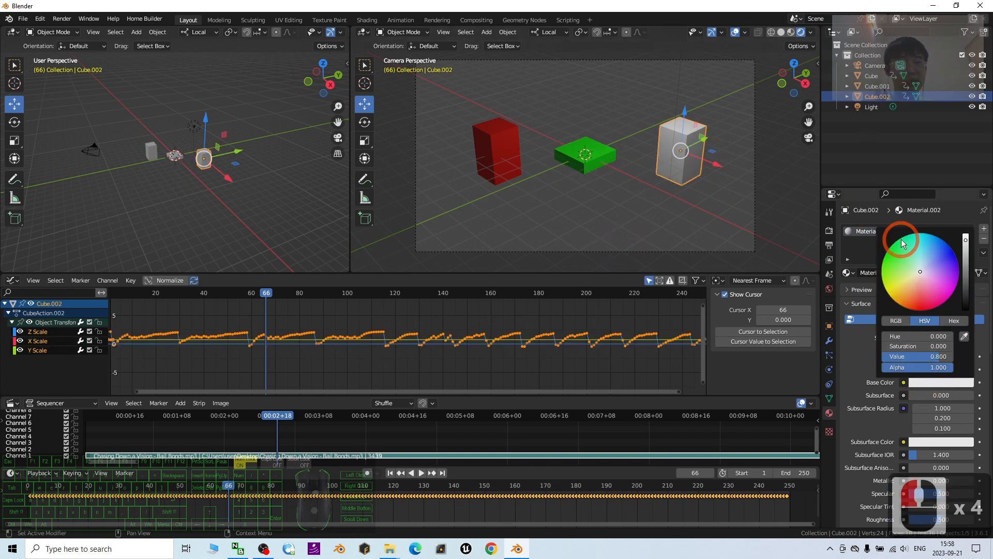
left_click_drag(924, 272, 927, 233)
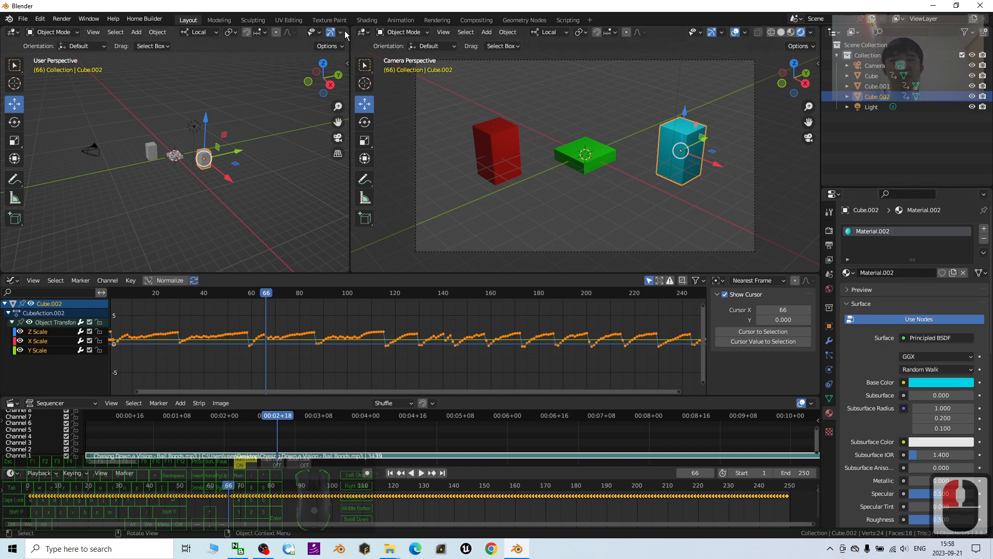
Split the camera viewport, turn the new area into a widened Shader Editor and display the World shader nodes.
left_click_drag(351, 32, 543, 41)
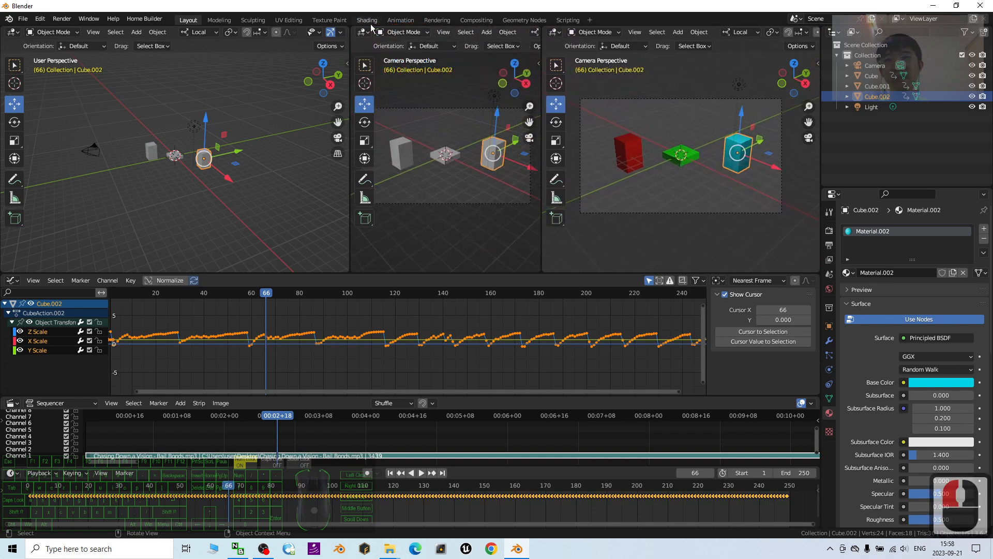
left_click(368, 33)
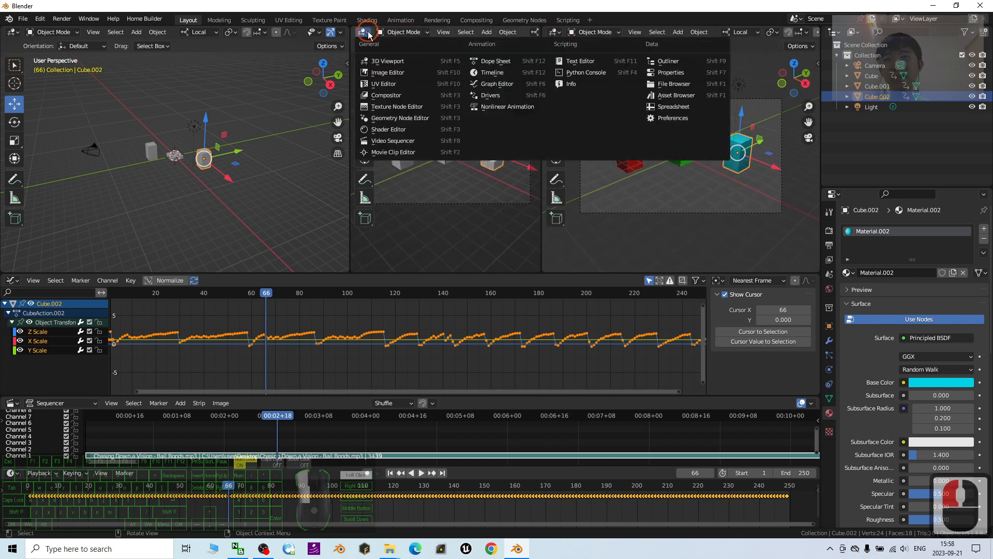
left_click(389, 129)
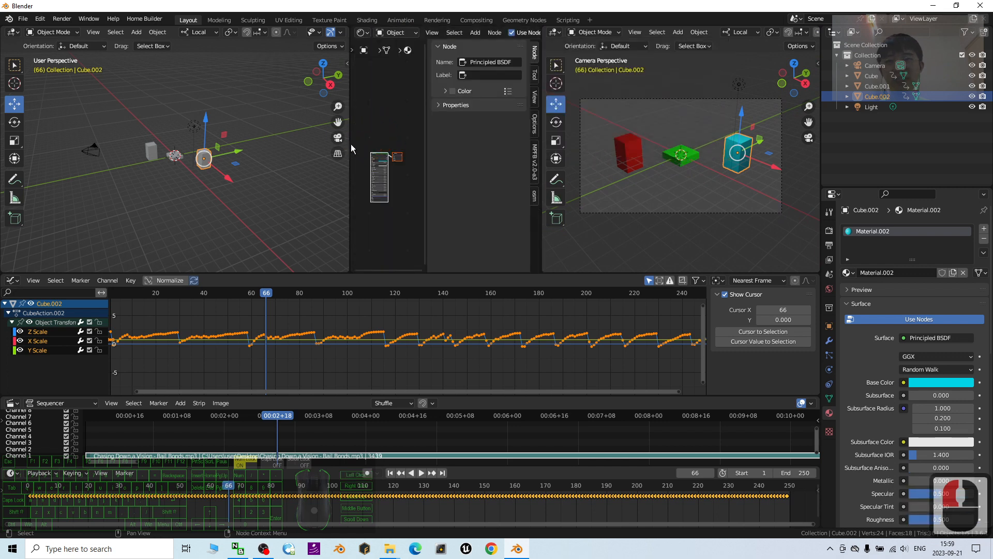
left_click_drag(350, 145, 228, 139)
scroll(284, 147, "up", 10)
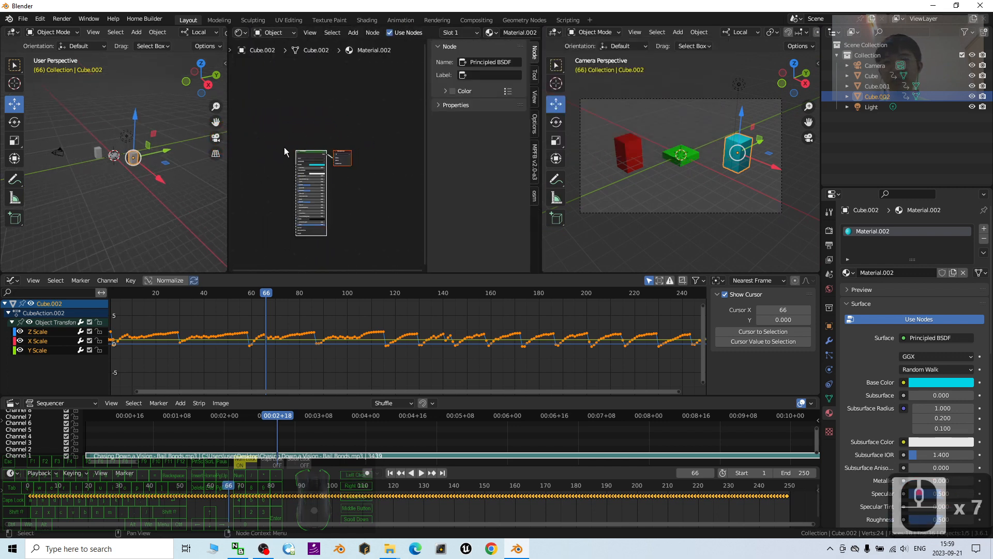
scroll(284, 147, "down", 5)
left_click(279, 33)
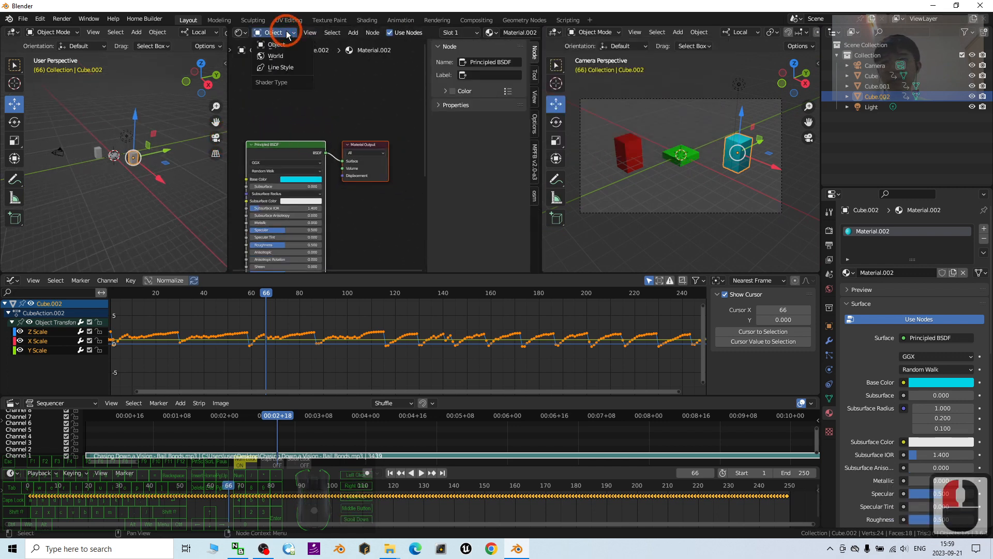
left_click(282, 56)
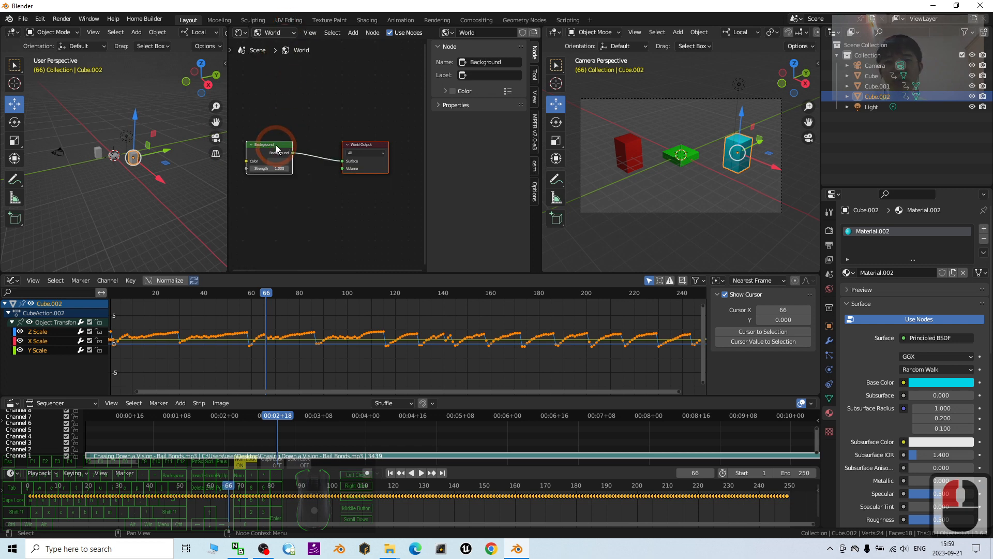
Add a Sky Texture node and connect its color to the World Background node's Color input.
left_click_drag(279, 139, 262, 161)
scroll(275, 135, "up", 6)
type("a")
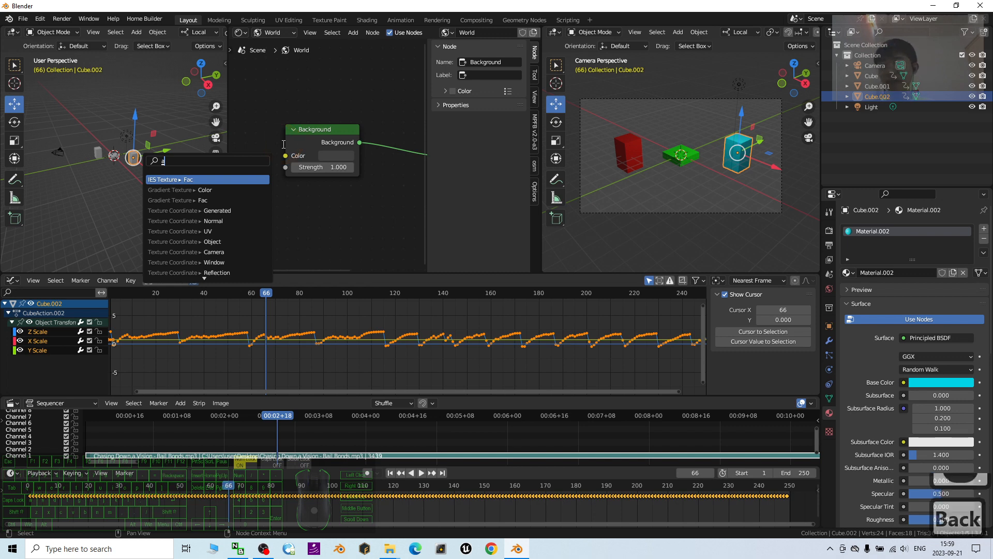
type("sky")
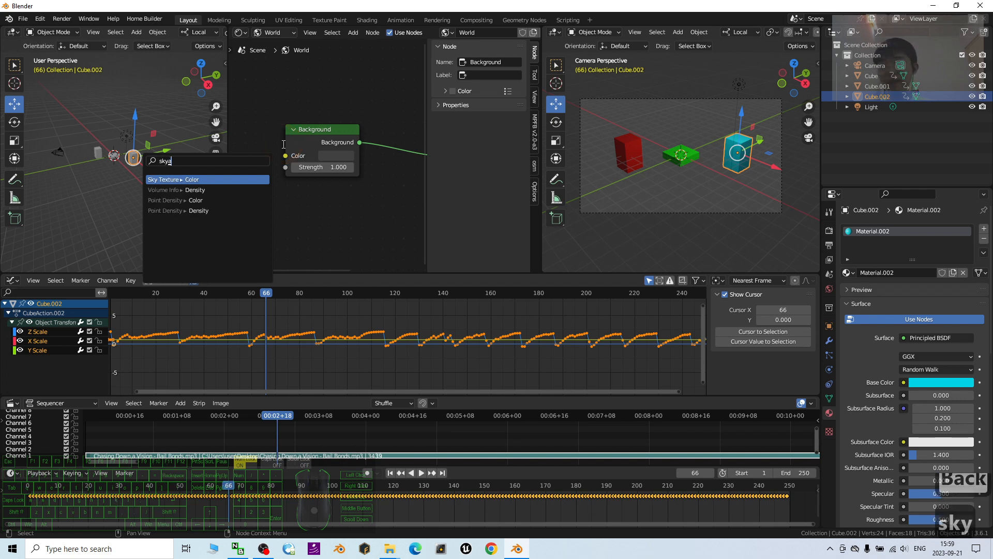
left_click(236, 179)
left_click(235, 168)
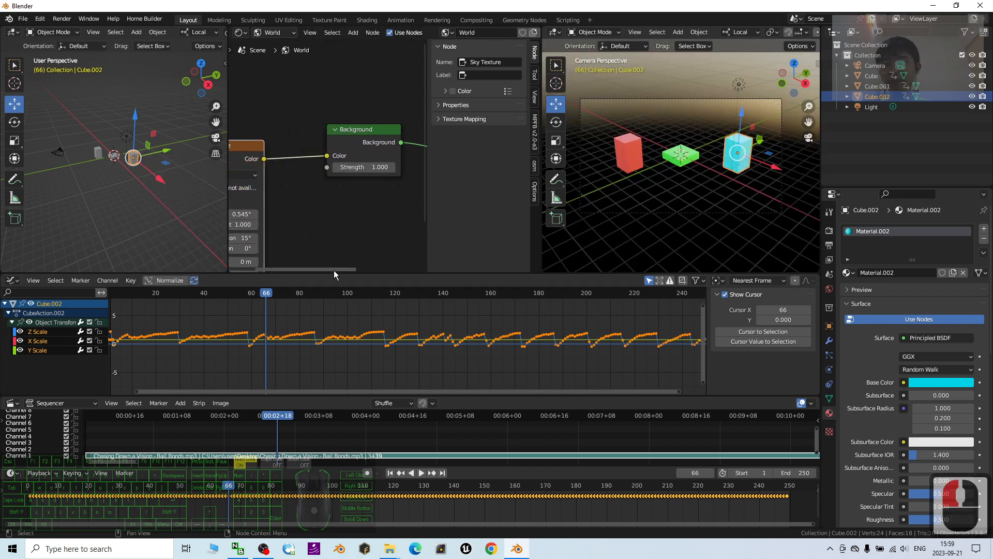
Try the Hosek / Wilkie and Preetham sky types on the Sky Texture node, and return to Nishita.
left_click_drag(334, 270, 292, 265)
left_click_drag(311, 172, 297, 205)
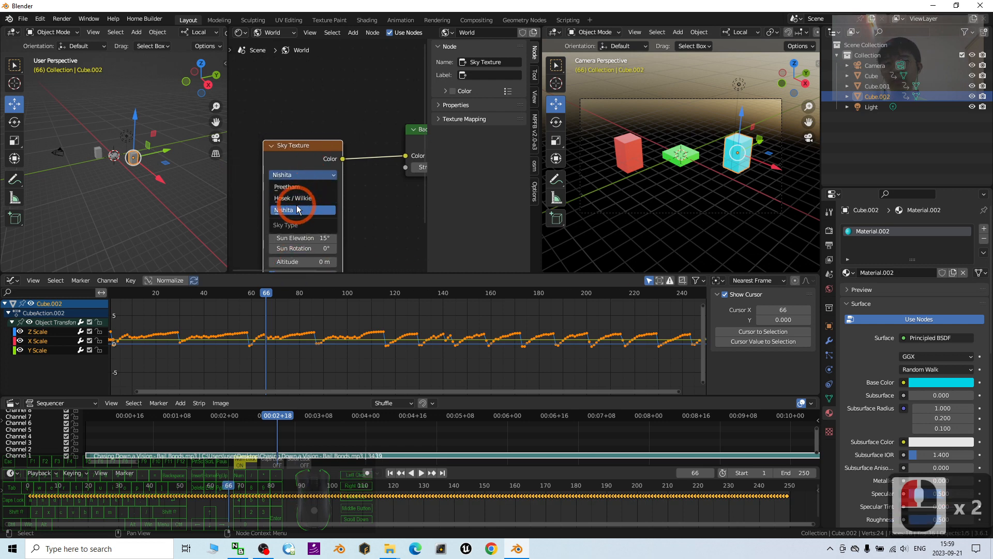
left_click(297, 206)
left_click(310, 176)
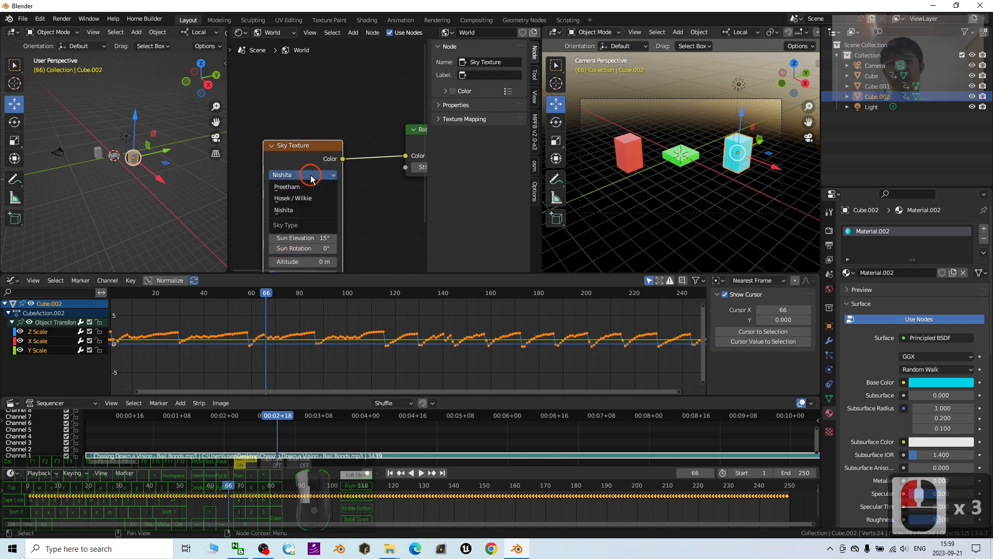
left_click(294, 198)
left_click(297, 175)
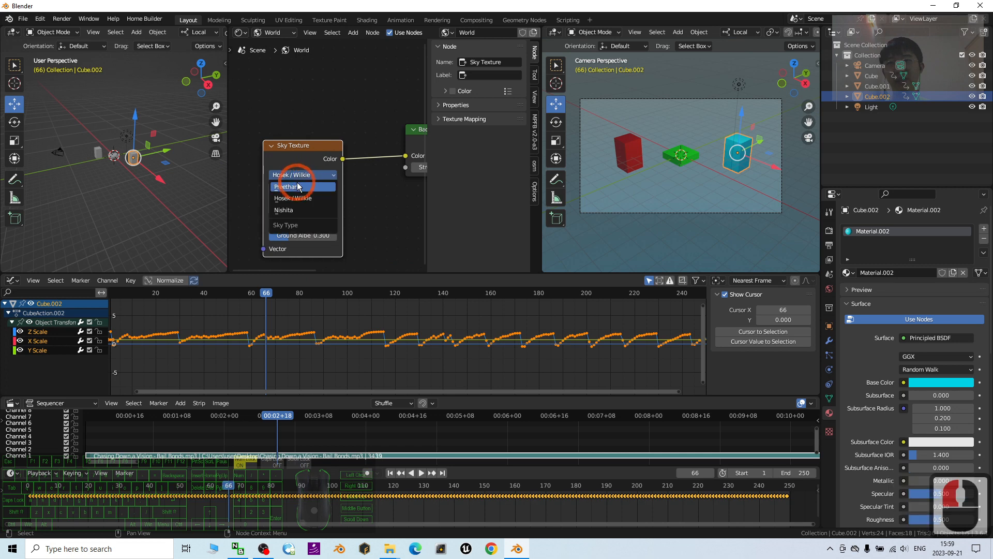
left_click(298, 187)
left_click(319, 174)
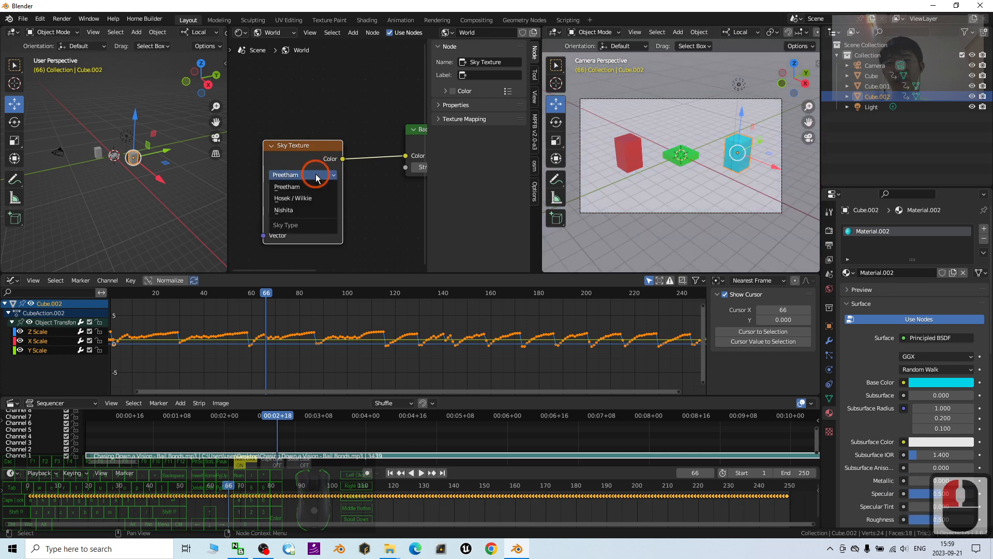
left_click(288, 211)
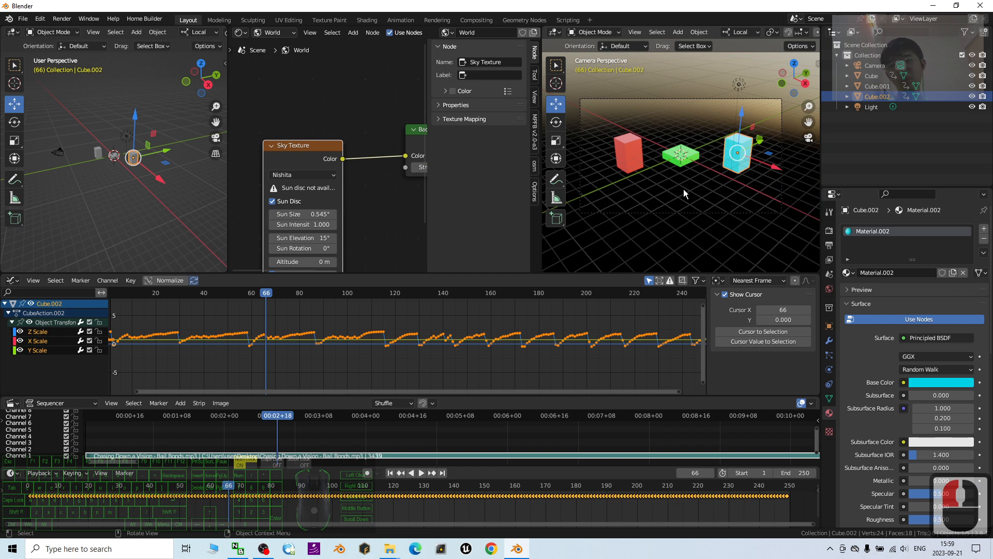
Widen the camera viewport and play the animation to check the colored cubes against the sky, and pause it.
left_click_drag(540, 228, 423, 227)
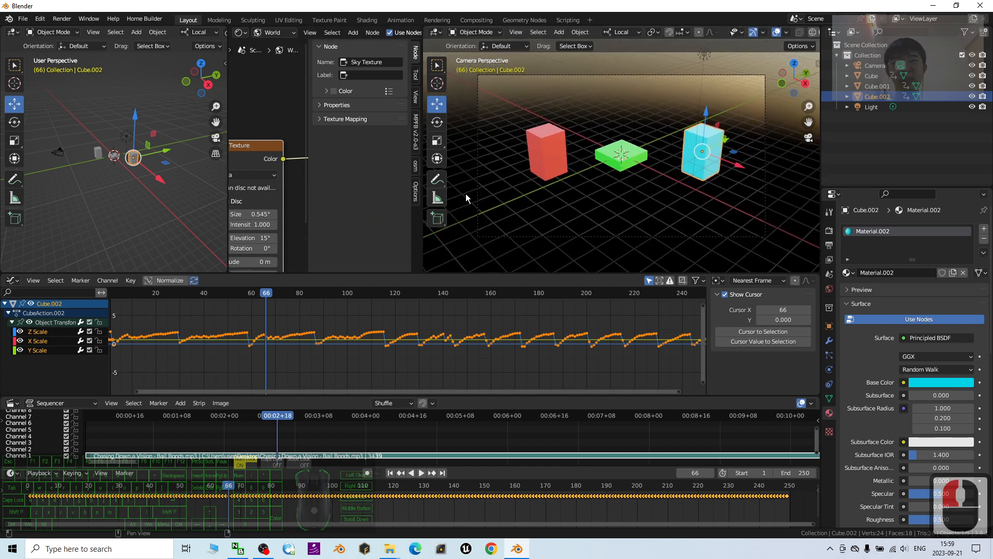
left_click(810, 138)
left_click(810, 138)
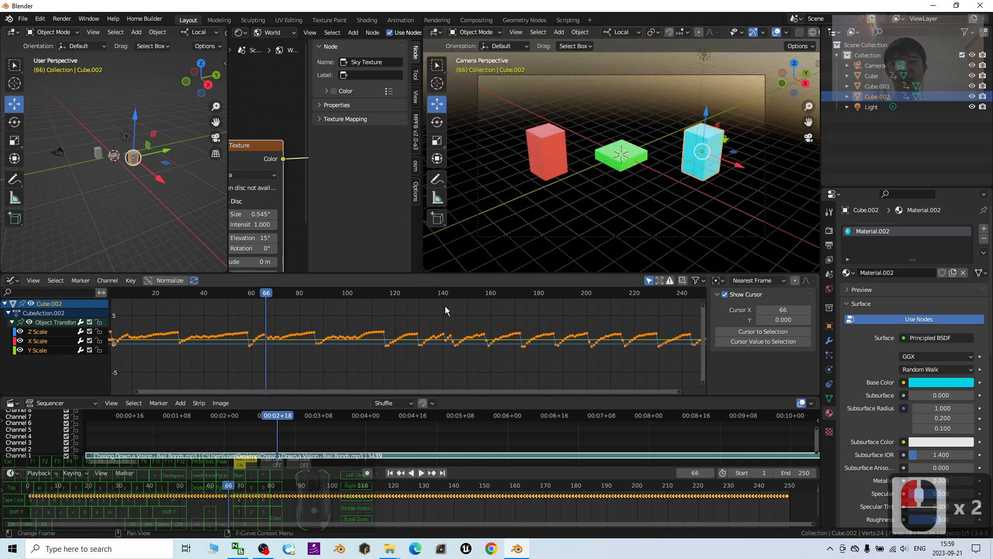
left_click(421, 472)
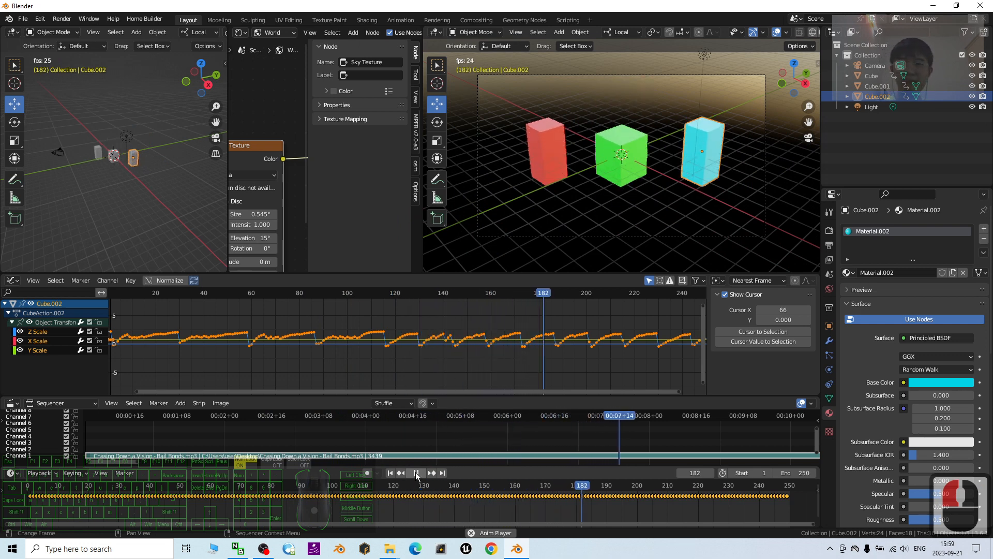
left_click(416, 472)
Set the render output file format to FFmpeg Video and expand its Encoding settings.
left_click(691, 165)
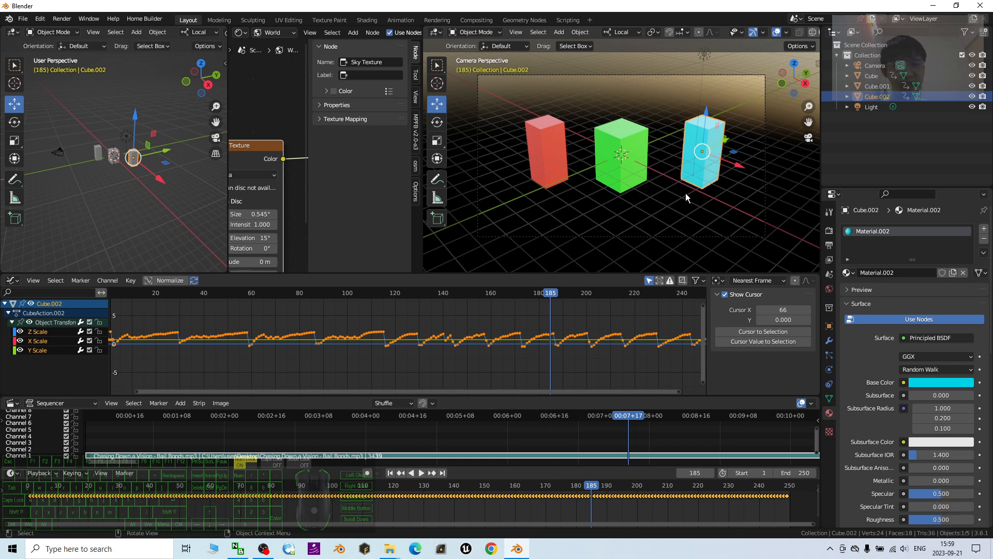
left_click(829, 245)
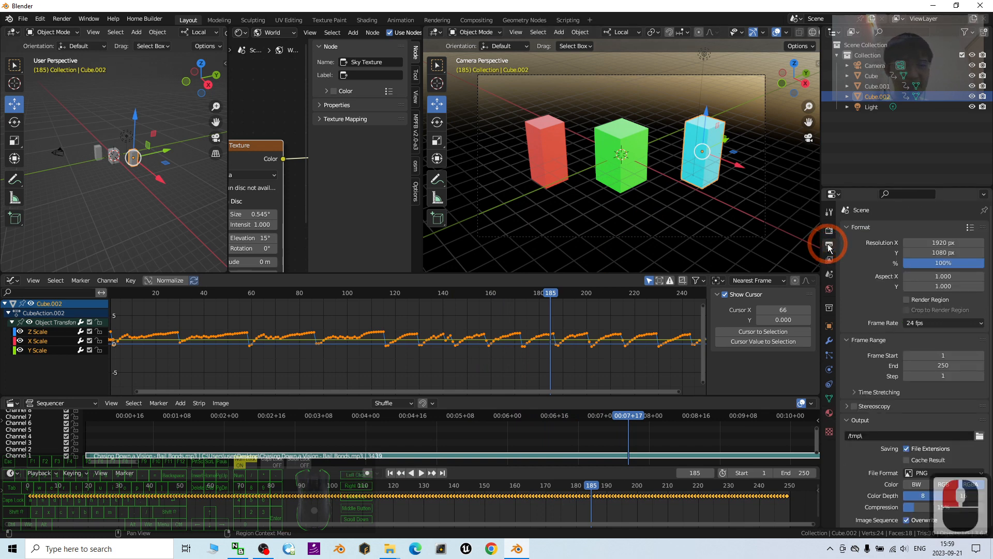
scroll(931, 311, "down", 3)
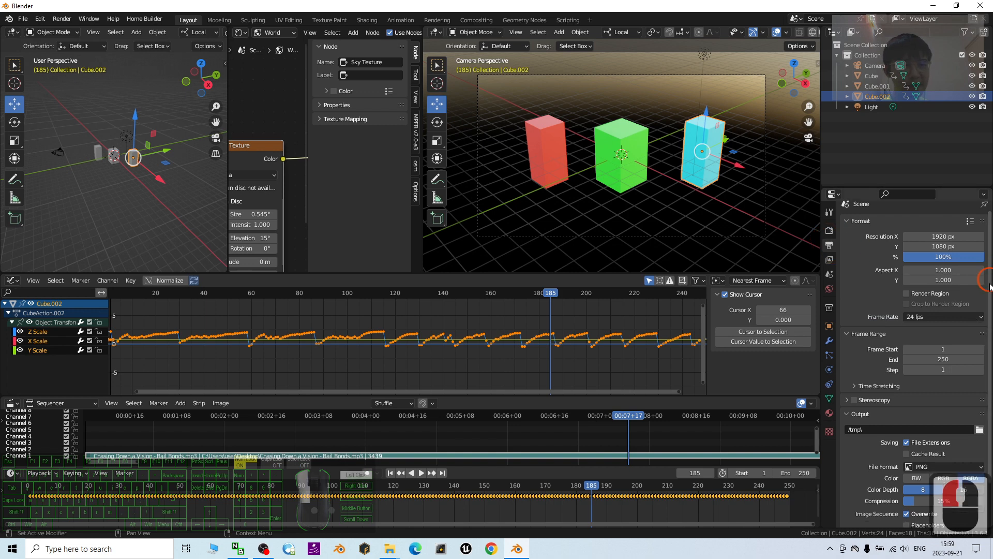
left_click(937, 418)
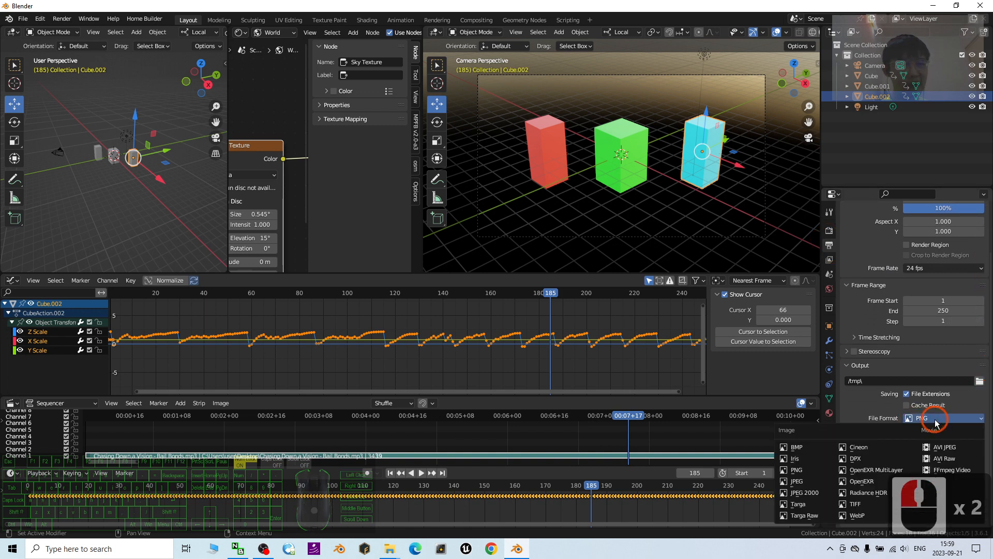
left_click(952, 470)
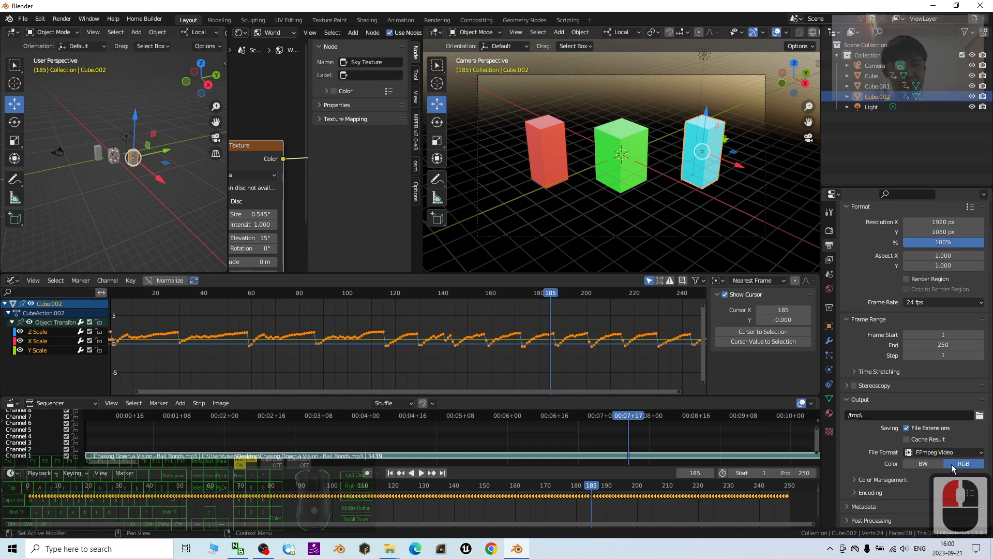
left_click_drag(991, 282, 992, 388)
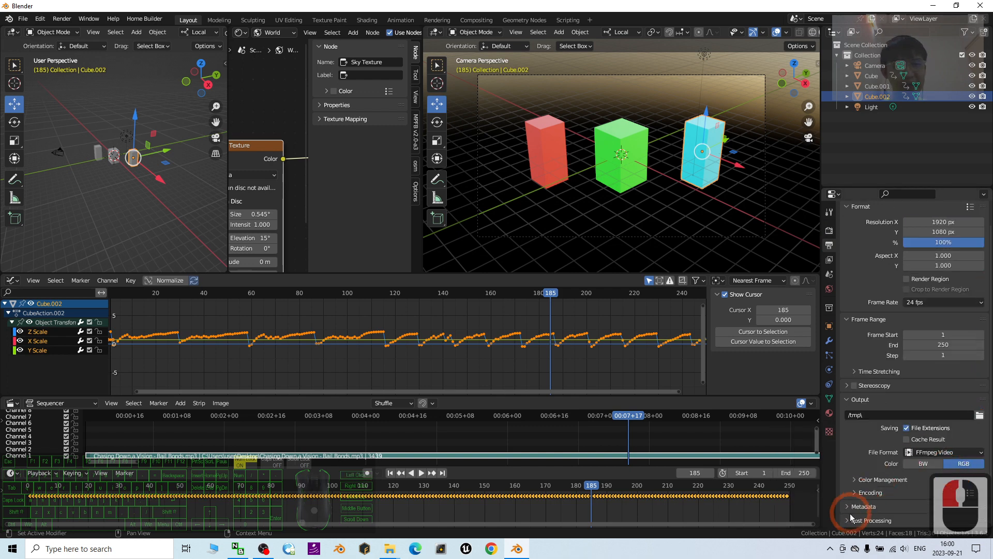
left_click(856, 490)
scroll(898, 366, "down", 9)
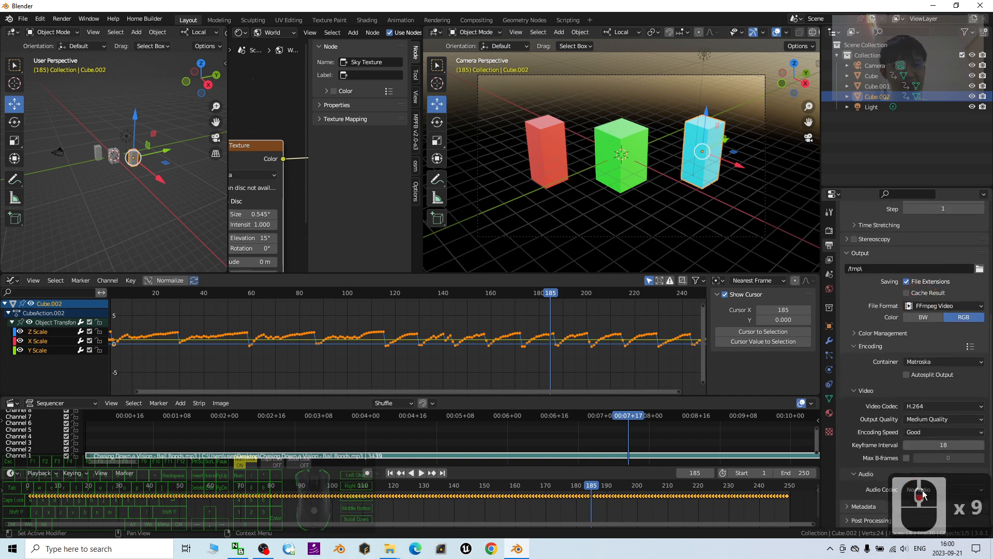
Exit the background utility whose mouse and key overlay covers the audio codec setting.
left_click(831, 548)
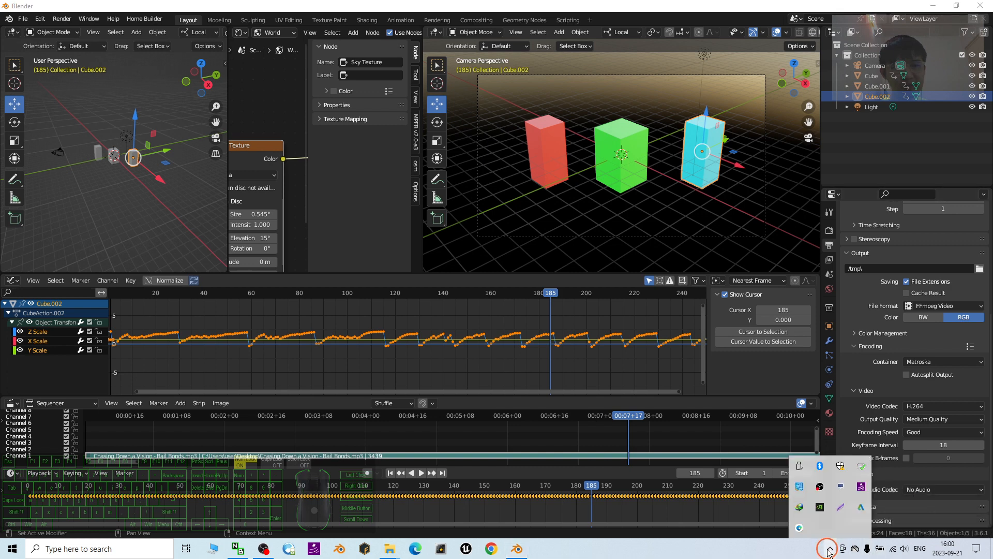
right_click(861, 491)
left_click(845, 491)
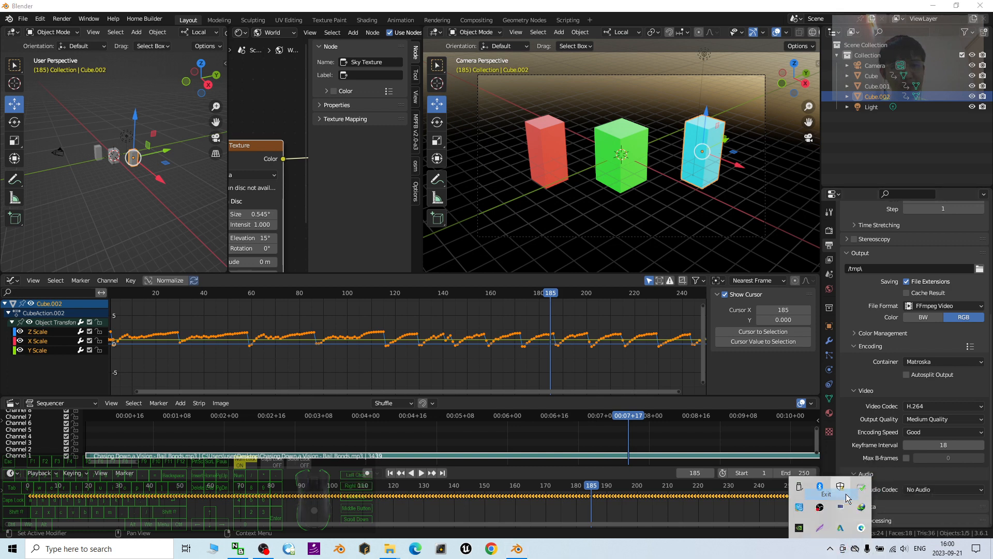
Expand the Audio encoding settings and set the audio codec to MP3.
left_click(905, 473)
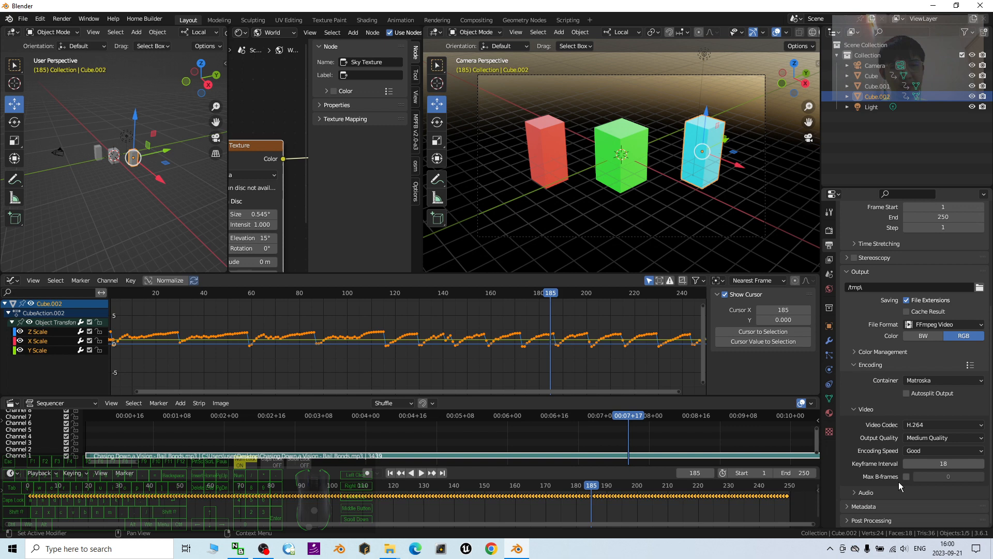
left_click(855, 492)
left_click(927, 490)
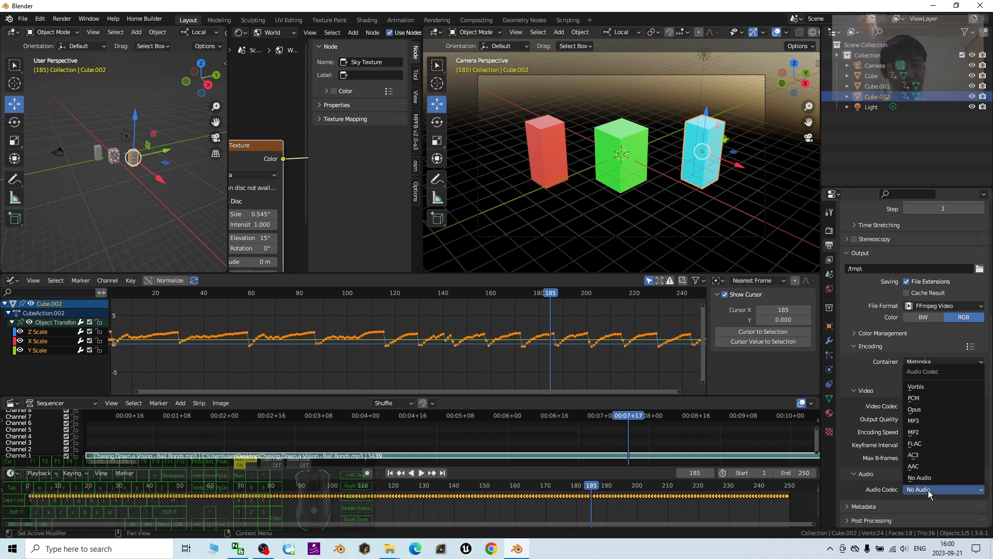
left_click(925, 422)
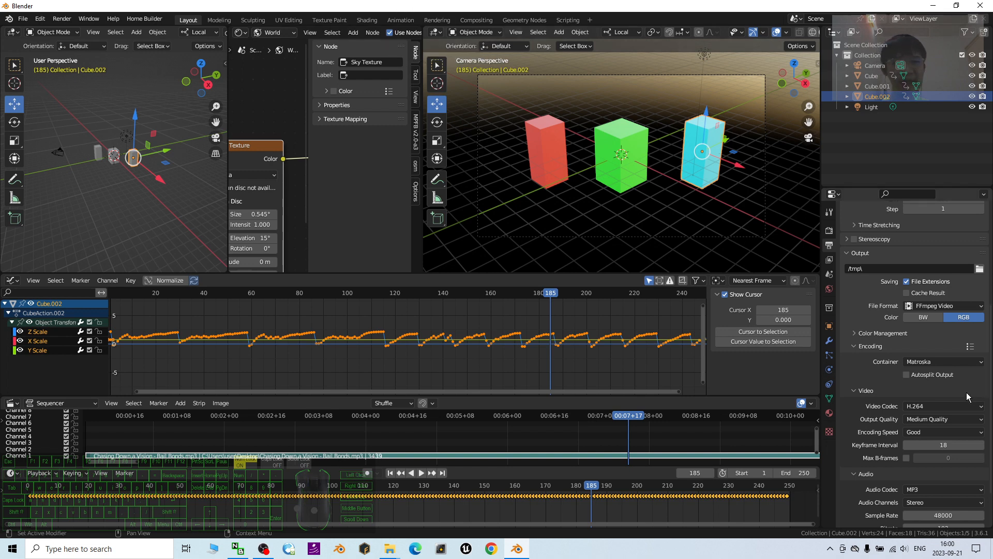
Set the render output folder to the Desktop.
scroll(967, 392, "up", 5)
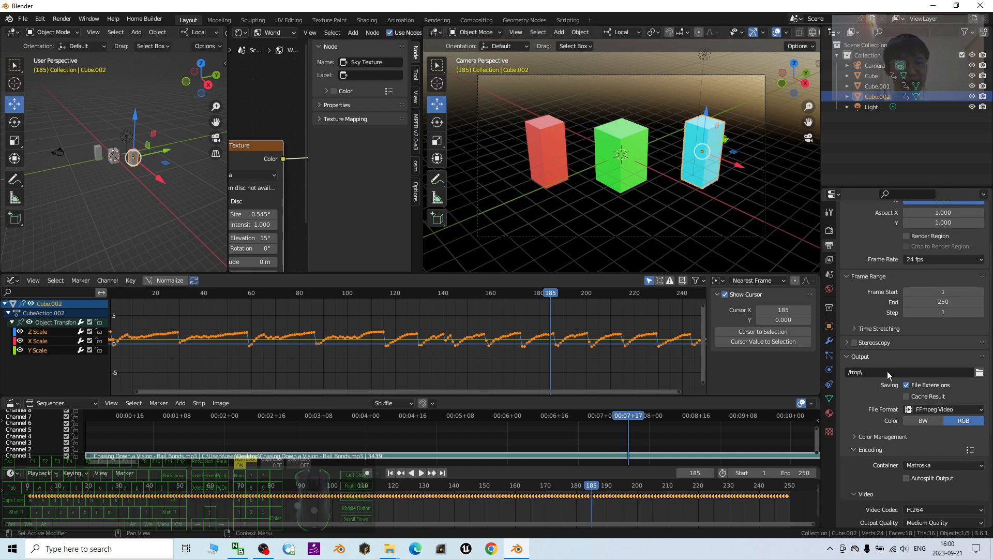
left_click(979, 372)
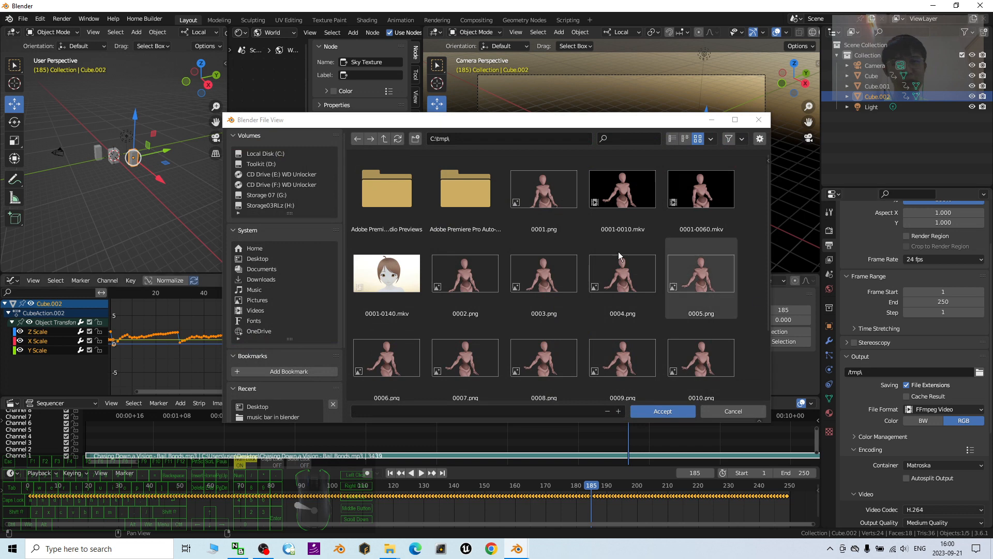
left_click(267, 257)
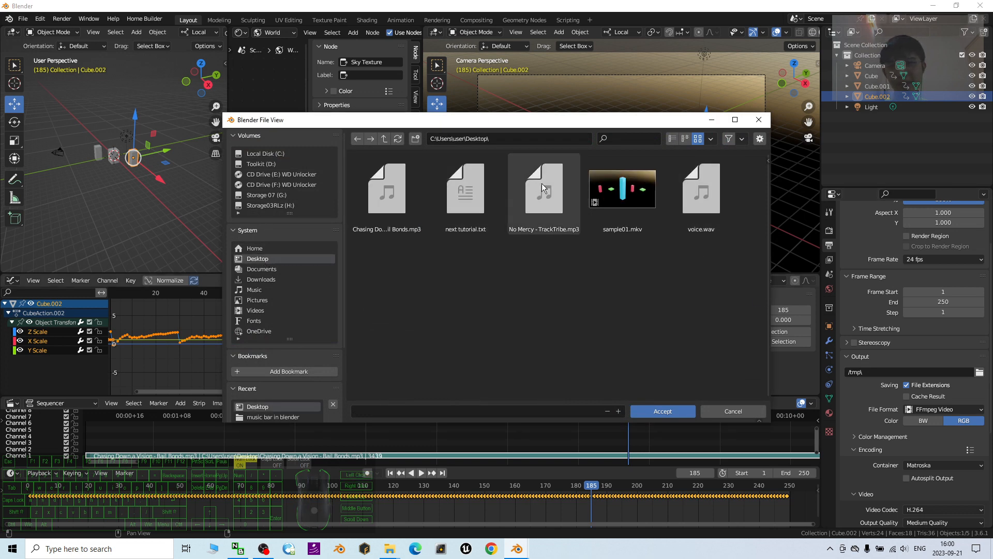
left_click(662, 411)
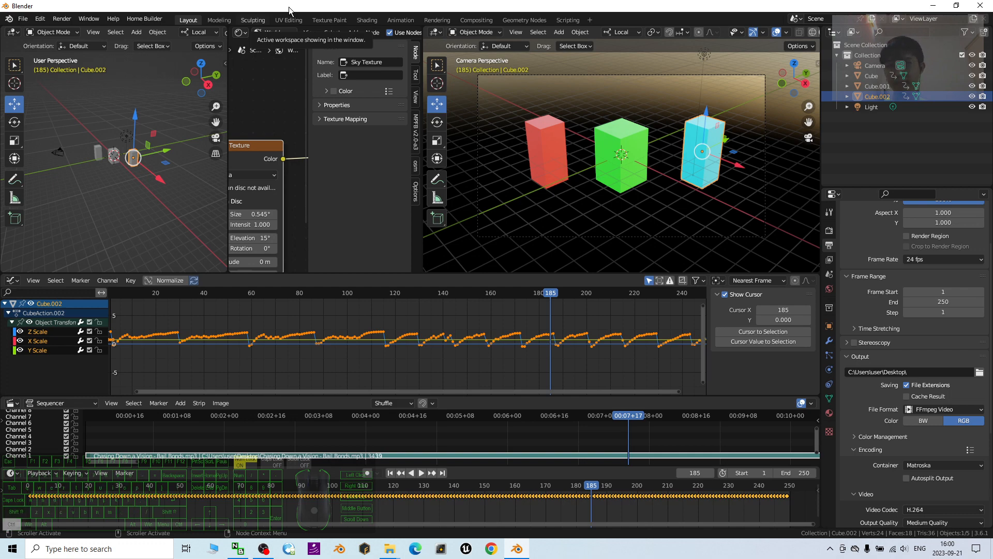
Save the project on the Desktop as demo02.
key("ctrl+shift+s")
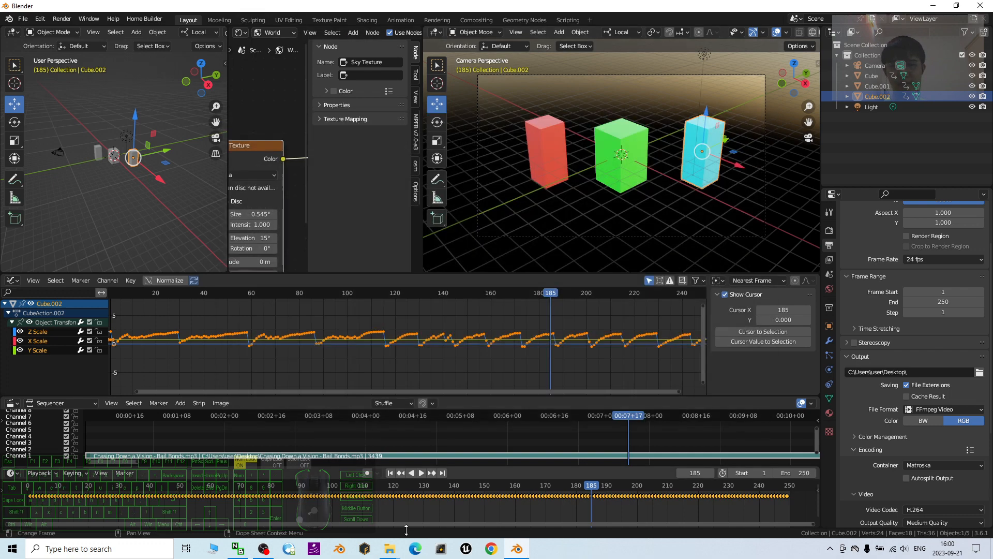
left_click(734, 411)
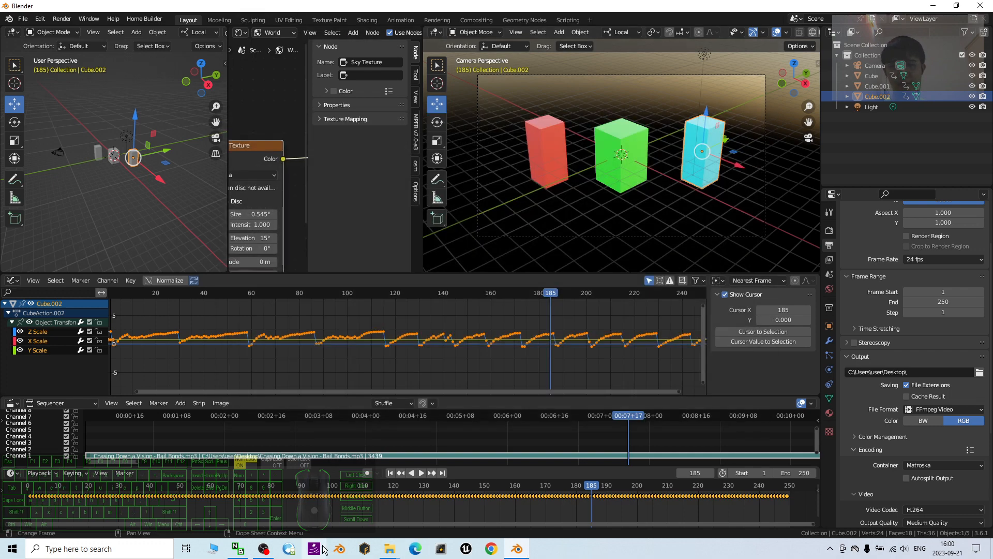
left_click(532, 8)
key("ctrl+shift+s")
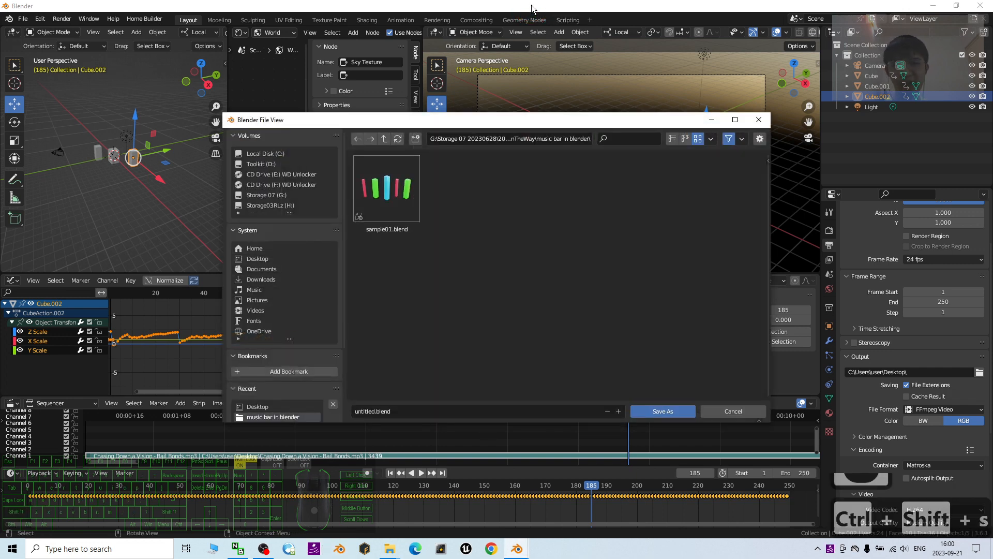
left_click(281, 259)
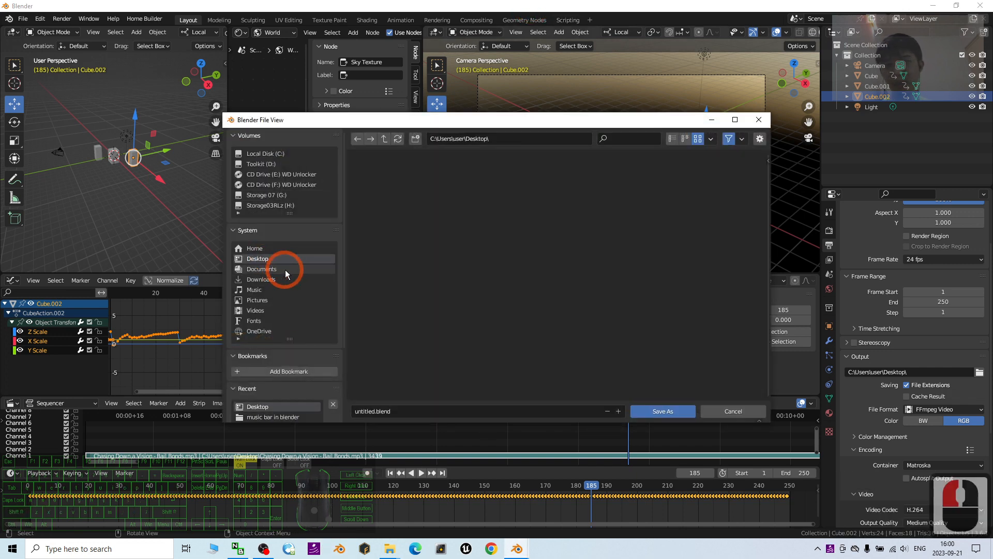
left_click(404, 412)
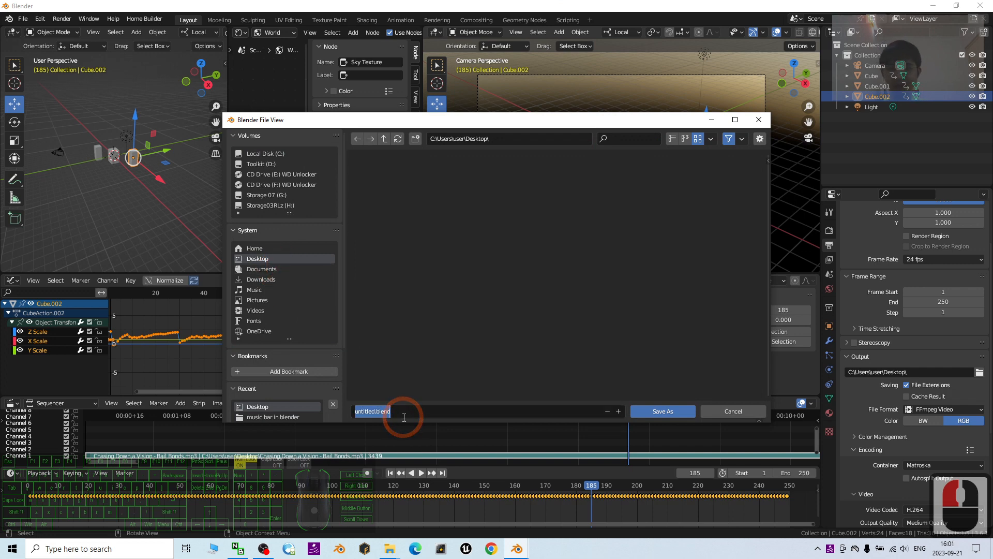
type("demo02")
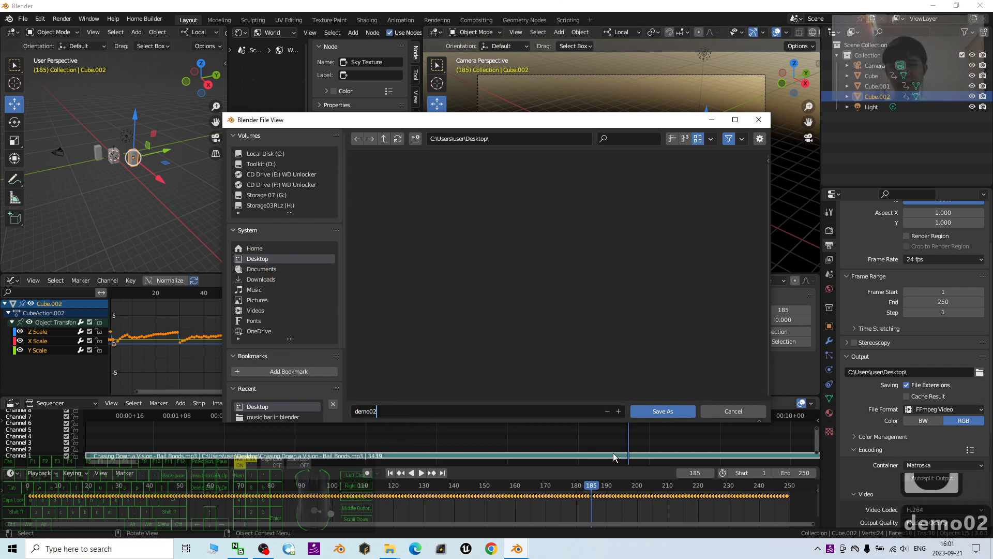
left_click(654, 409)
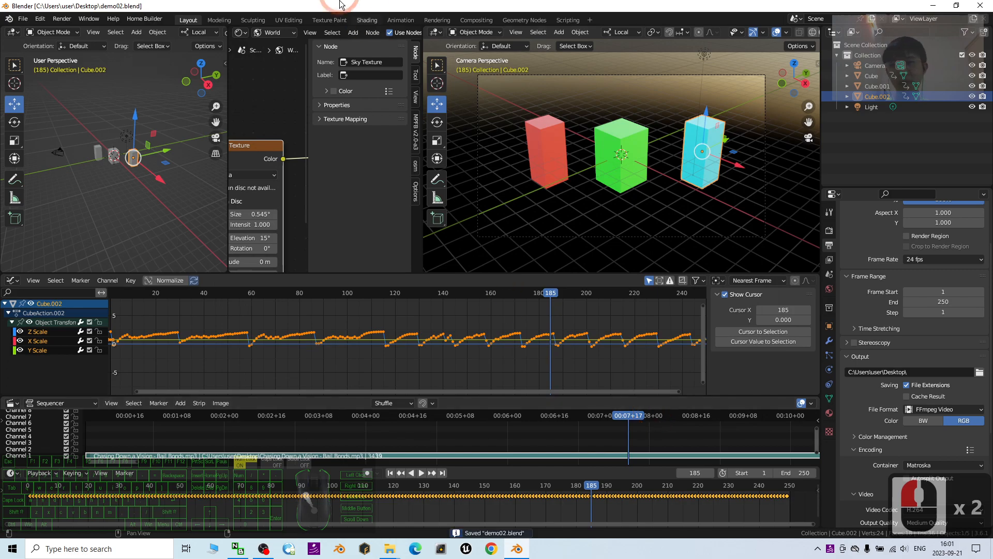
Move the main window aside to reveal the desktop icons, and render the animation.
left_click_drag(334, 11, 476, 19)
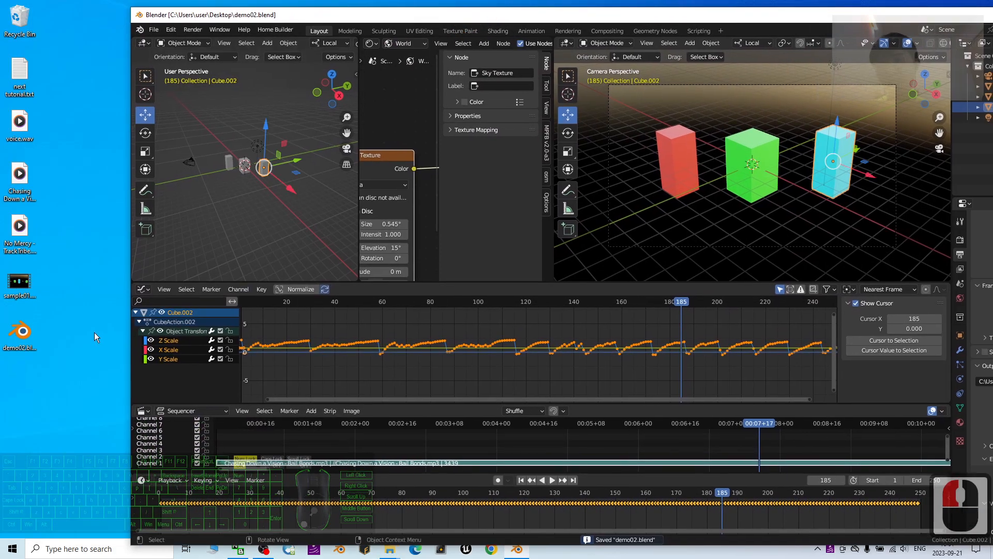
left_click(185, 31)
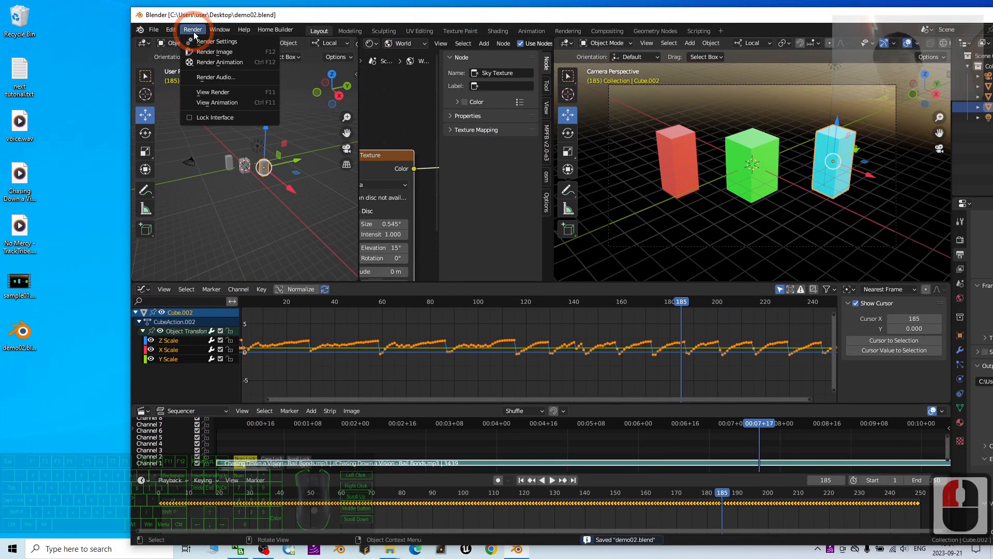
left_click(226, 62)
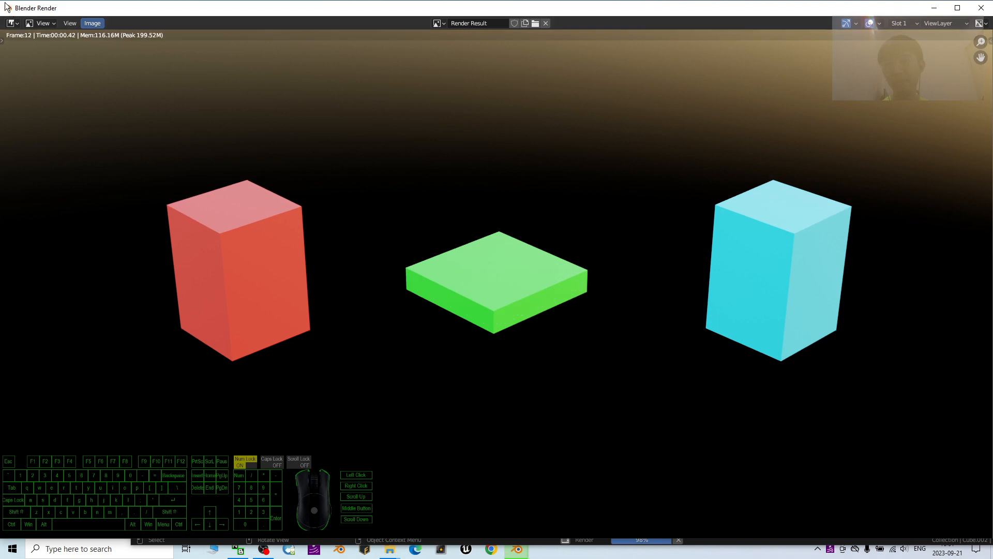
Shrink and reposition the render window, and fit the whole rendered frame inside it.
left_click_drag(1, 2, 414, 117)
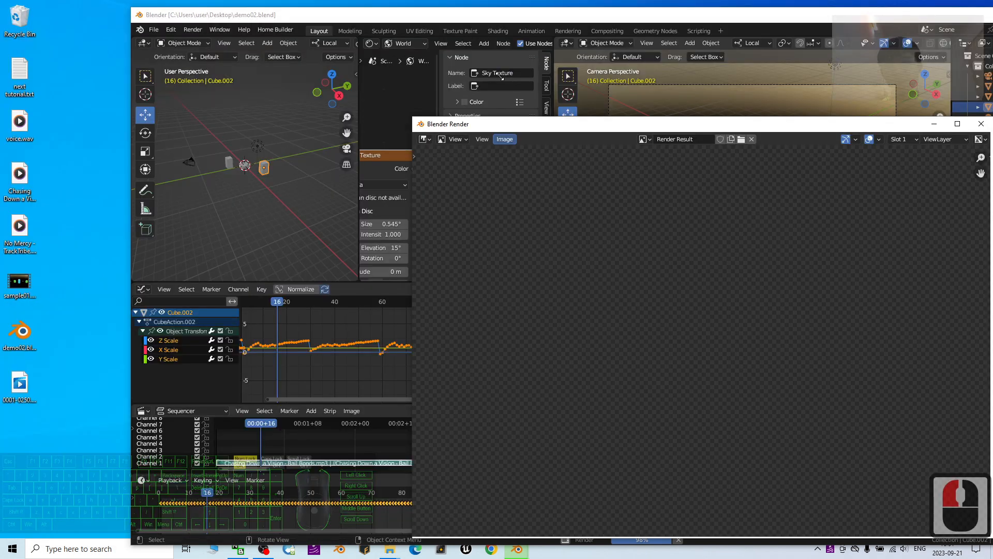
left_click_drag(588, 131, 426, 76)
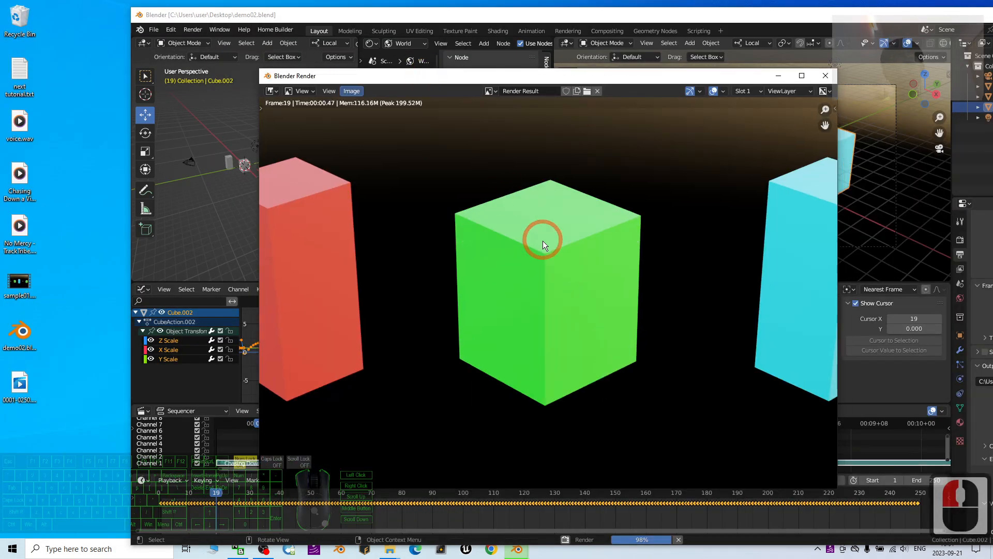
scroll(545, 268, "down", 5)
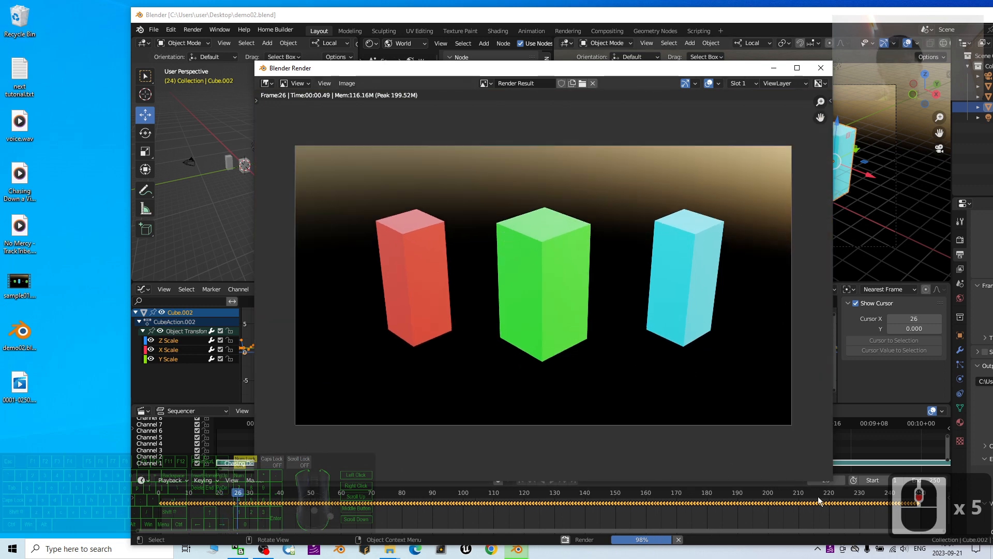
Maximize the main window to follow the frame progress, and bring the render window back in front.
double_click(942, 20)
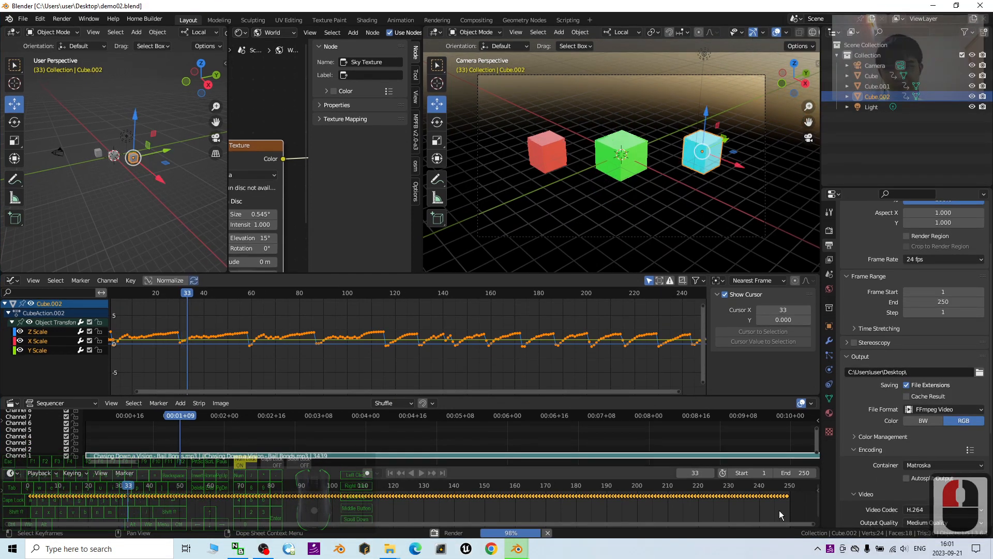
scroll(779, 510, "down", 2)
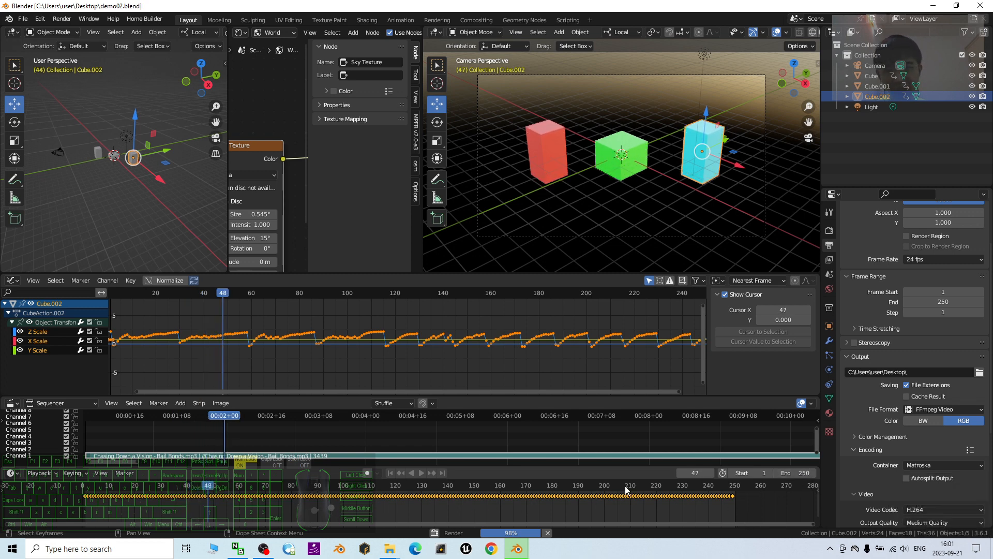
left_click(516, 549)
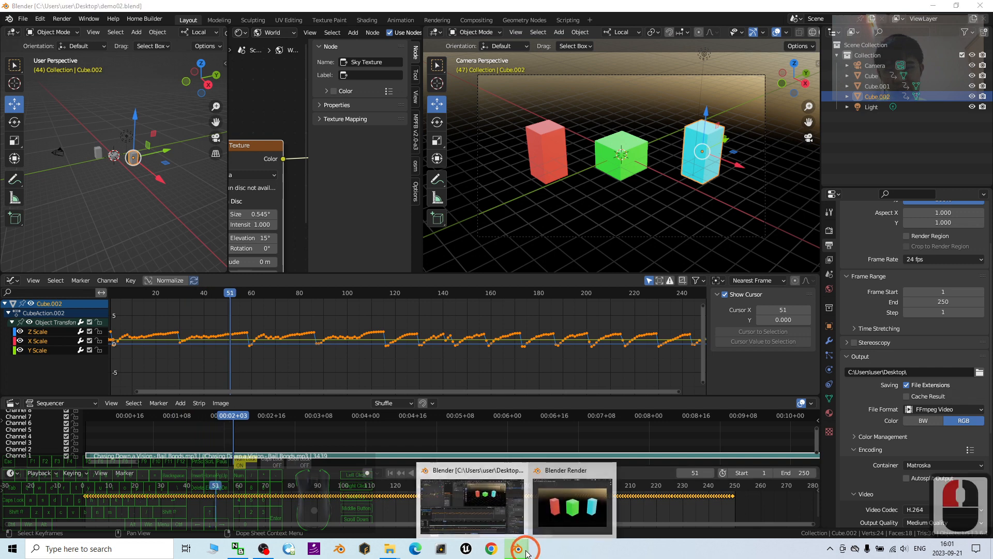
left_click(554, 496)
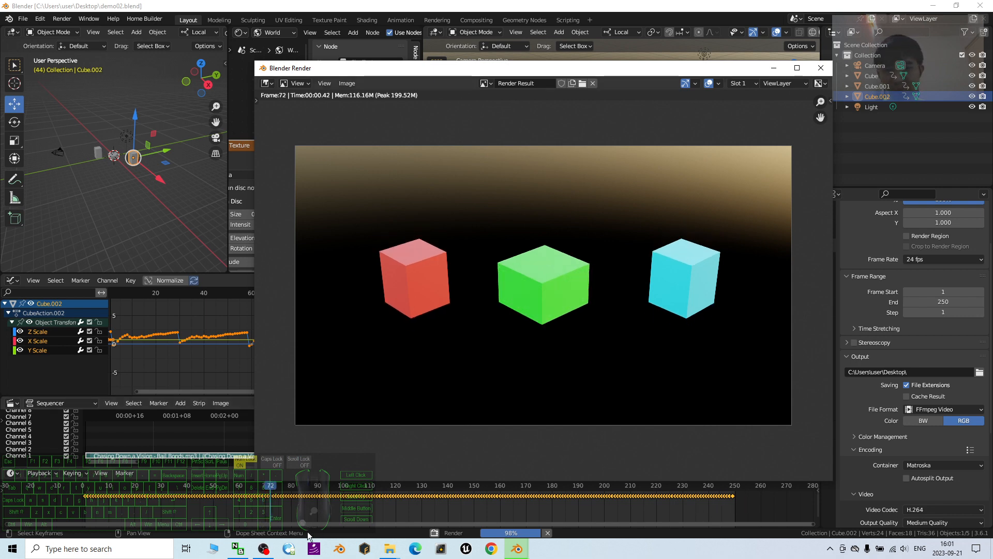
left_click(263, 549)
left_click(580, 417)
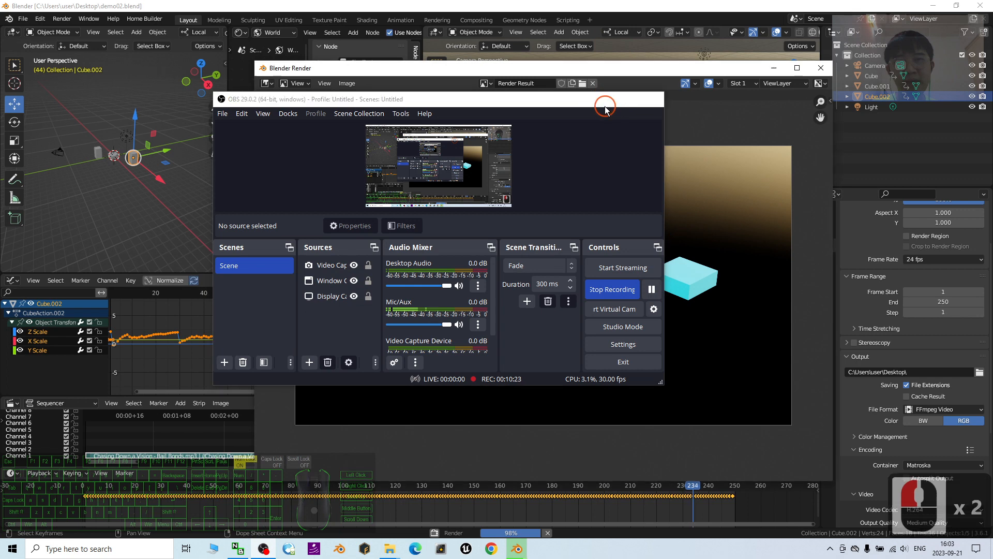
left_click(603, 104)
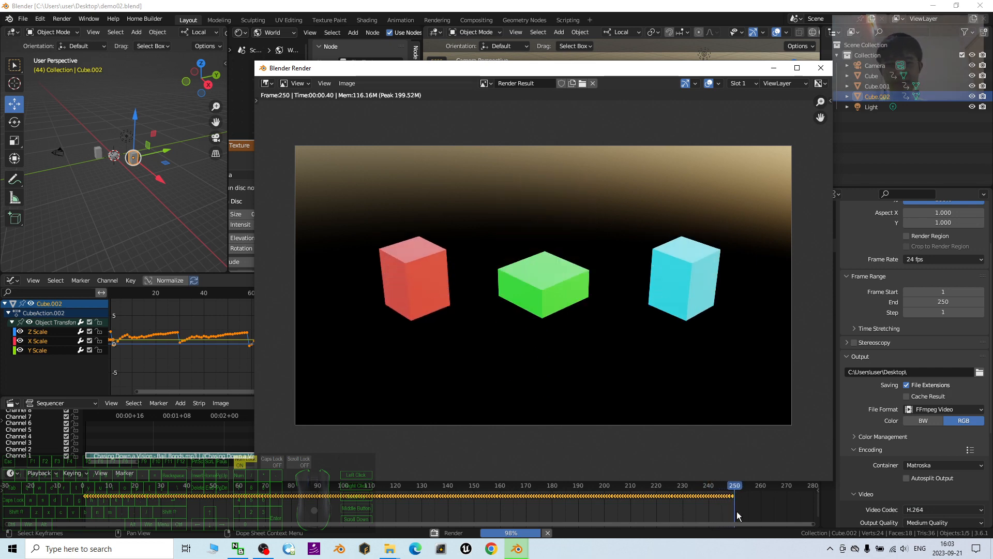
Close the finished render window, minimize Blender and play the rendered 0001-0250 video from the desktop at full size.
left_click(821, 68)
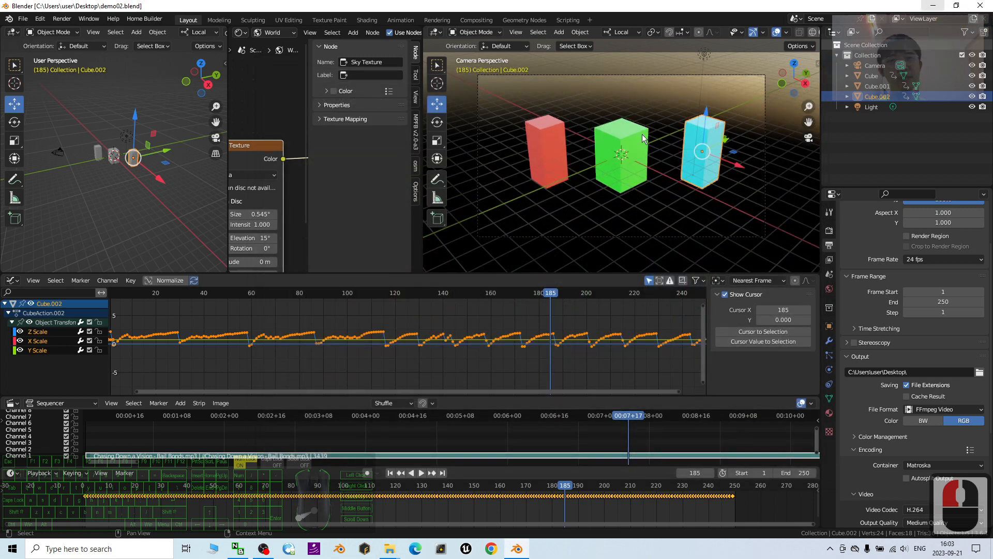
left_click(934, 6)
left_click(17, 387)
double_click(17, 388)
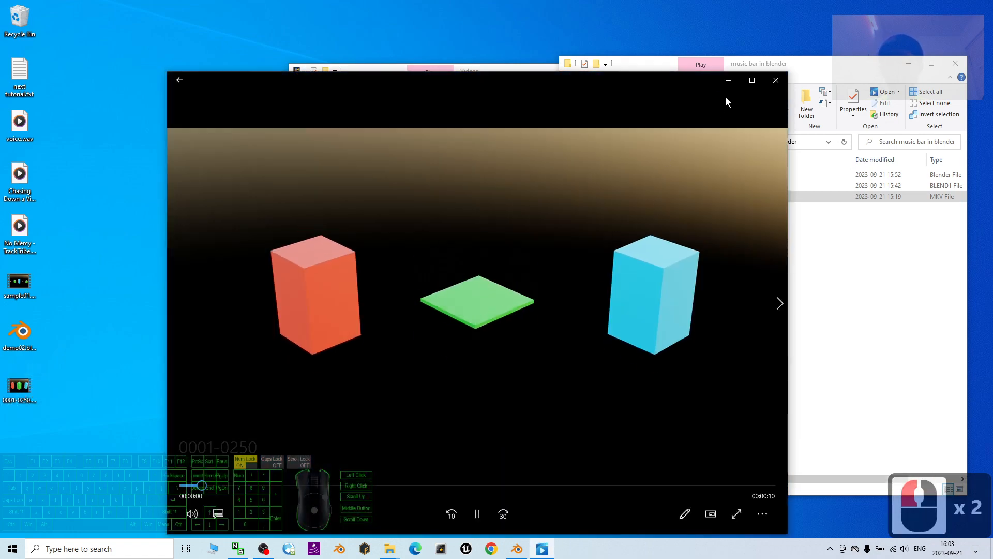
left_click(752, 79)
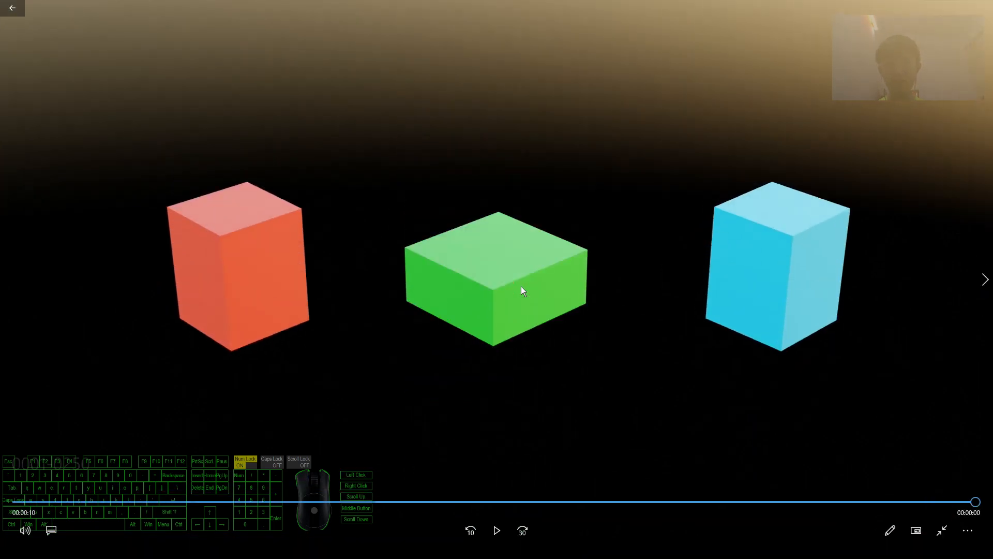
Mute the rendered 0001-0250 video, replay it outside full screen and close the player.
left_click(959, 7)
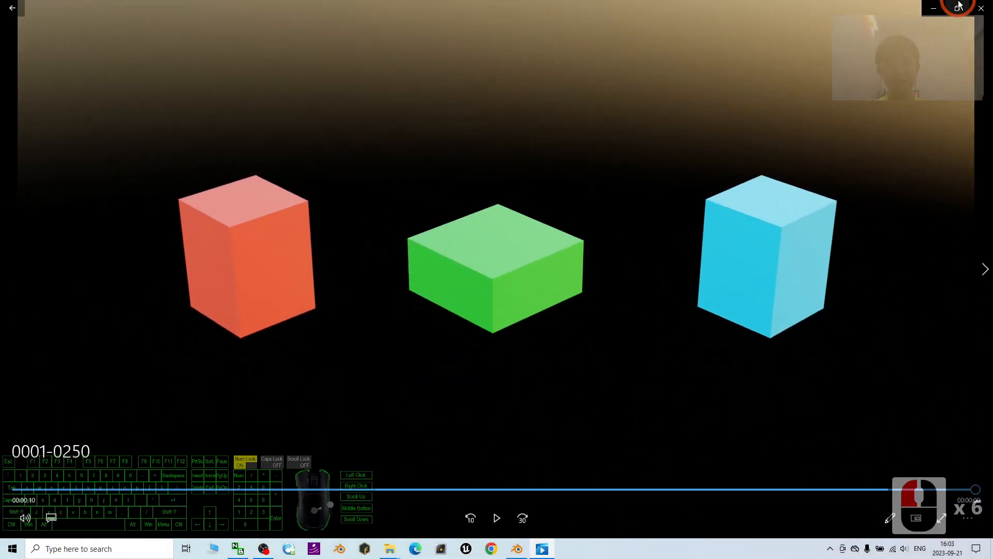
left_click(27, 522)
left_click_drag(127, 484, 40, 484)
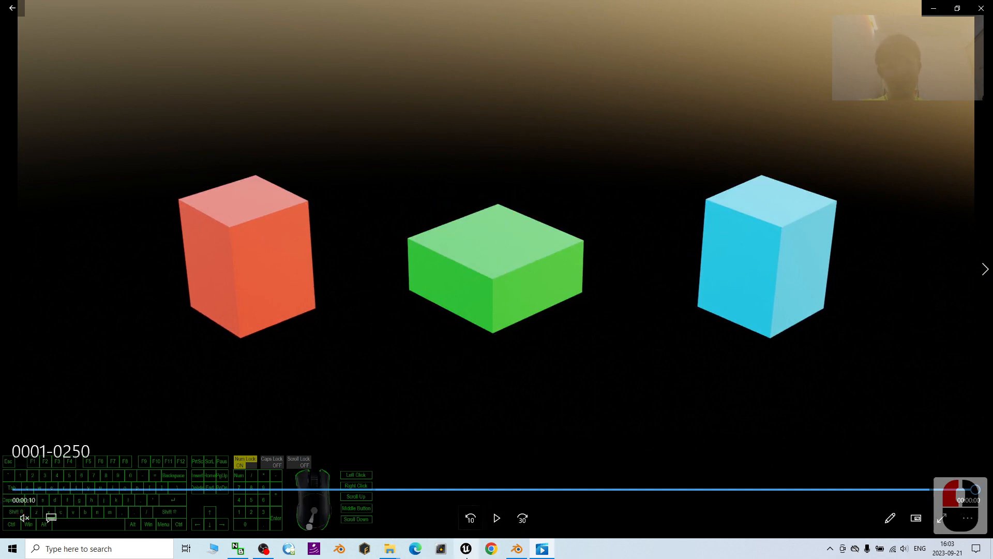
left_click(497, 518)
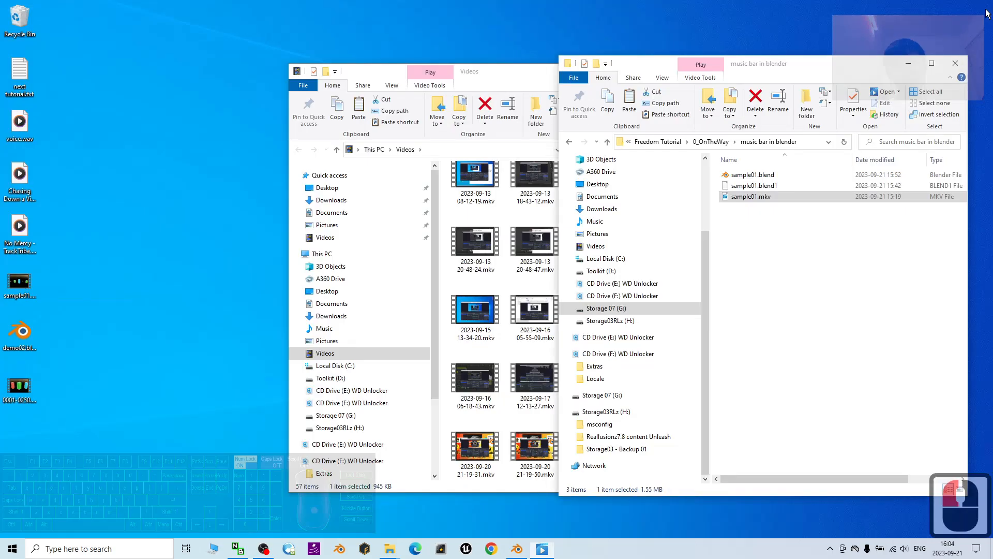
left_click(986, 11)
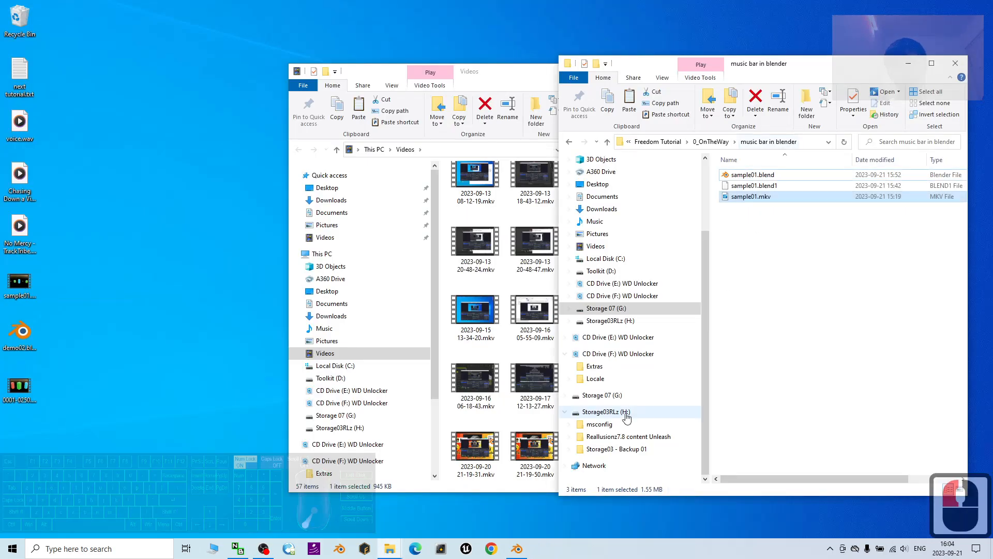
Switch back to Blender, play the cube animation in the viewport and pause it.
left_click(516, 548)
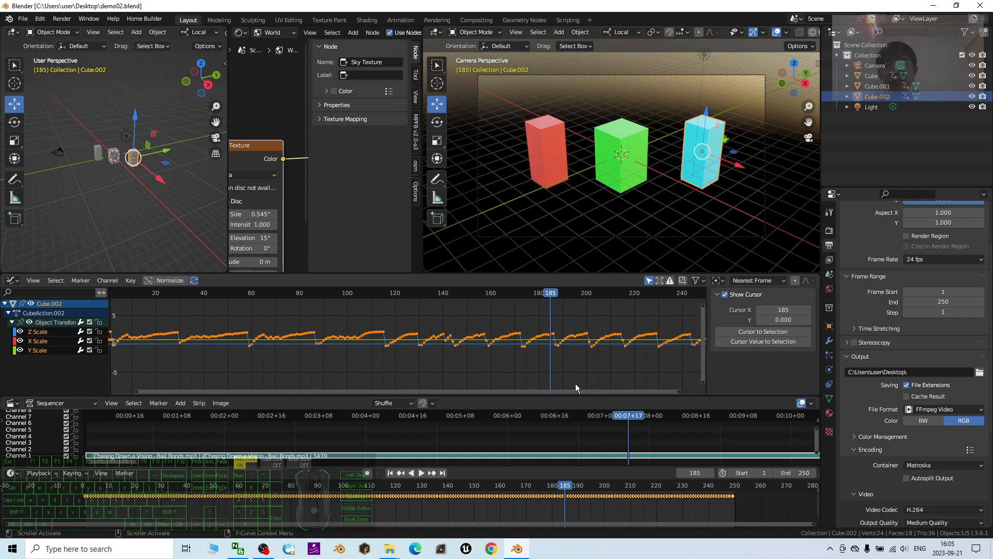
left_click(422, 476)
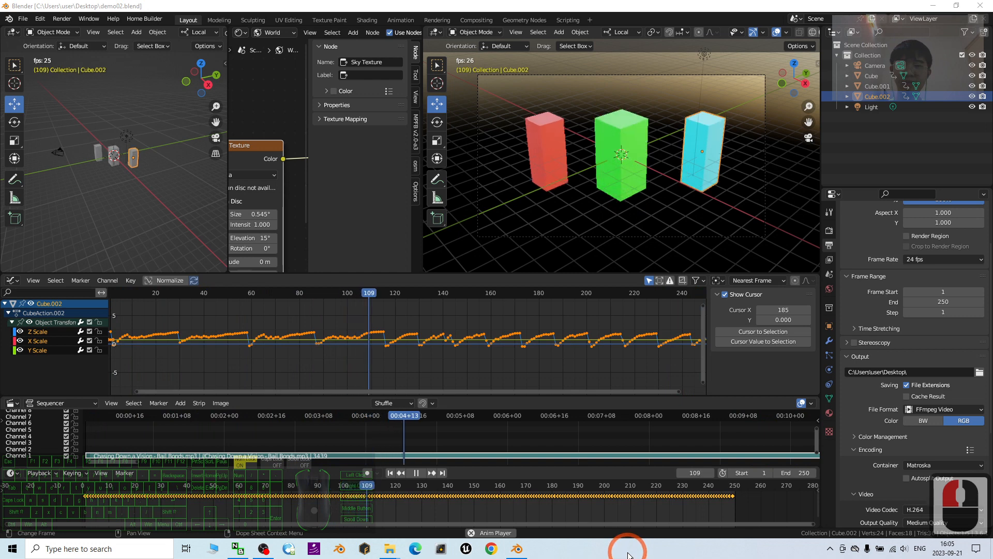
mouse_move(271, 551)
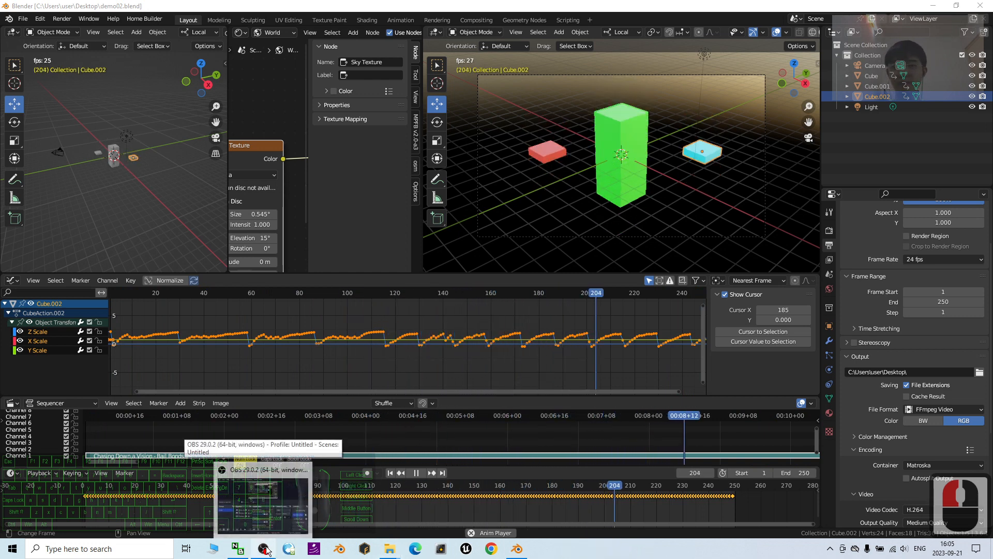
left_click(417, 473)
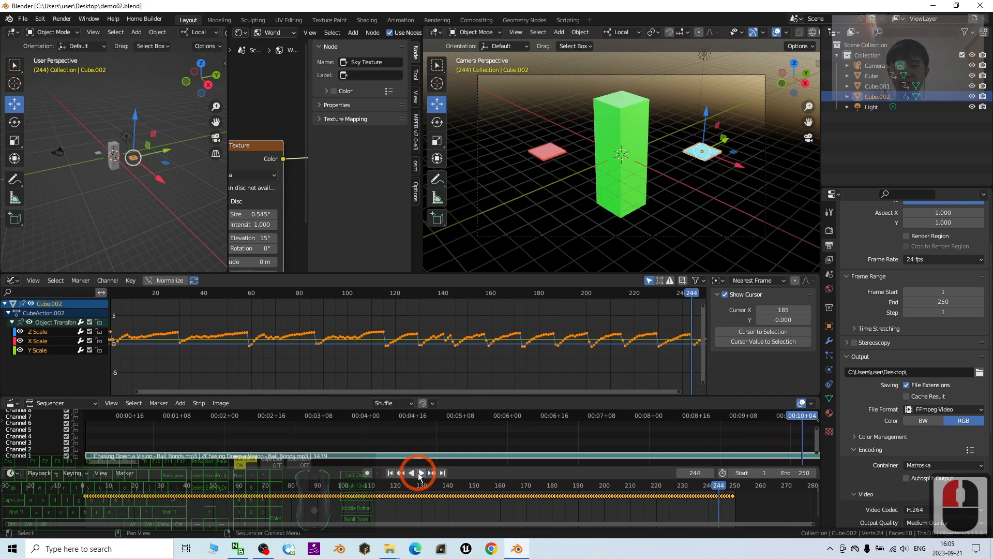